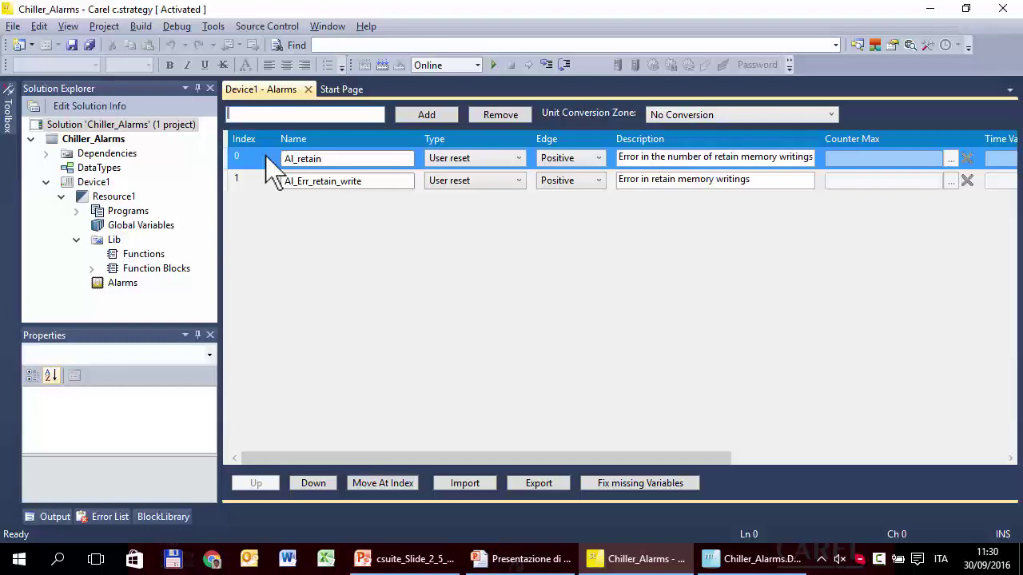
# Step: Add three new alarms to the Device1 alarm table
pyautogui.click(417, 118)
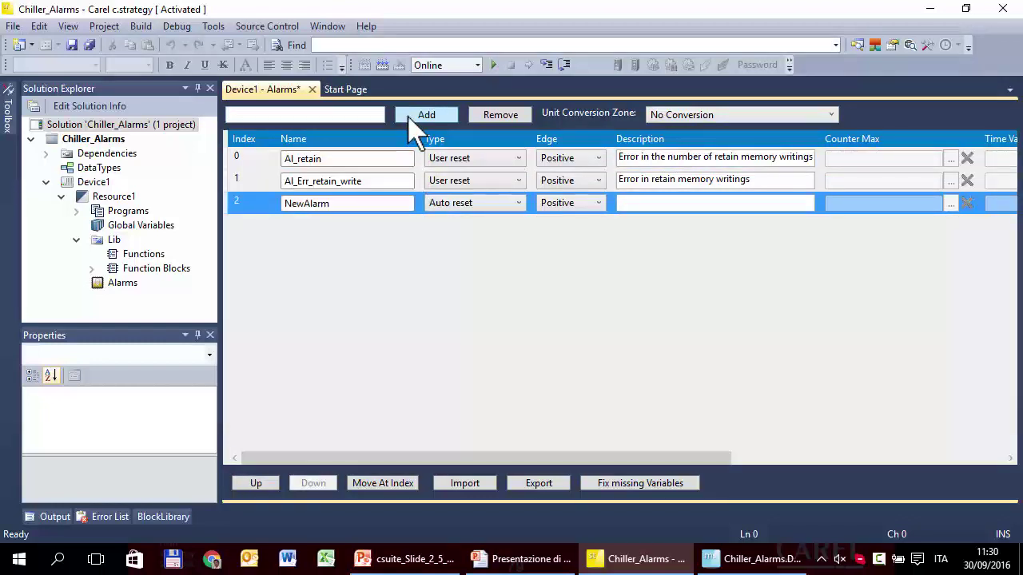
pyautogui.click(412, 116)
pyautogui.click(412, 117)
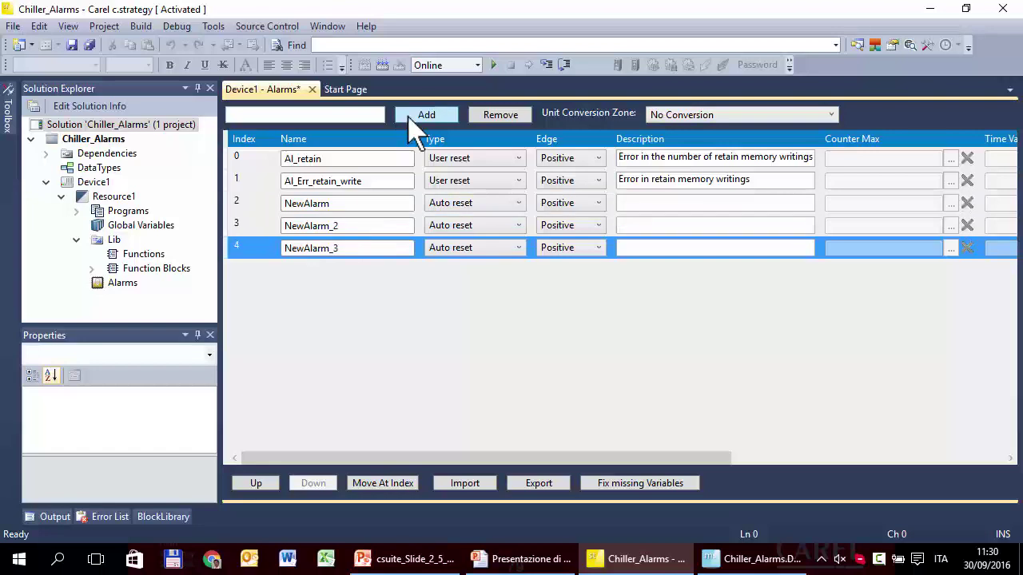
# Step: Name the alarm at index 2 AL_HiTemp, with type Auto reset and a Positive edge
pyautogui.click(355, 203)
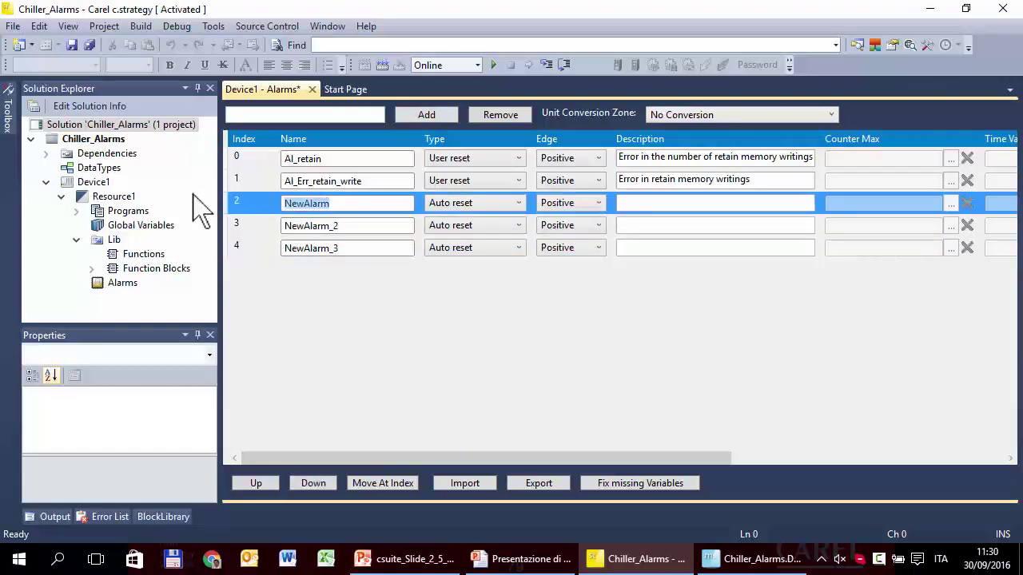
pyautogui.write('AL_HiTemp')
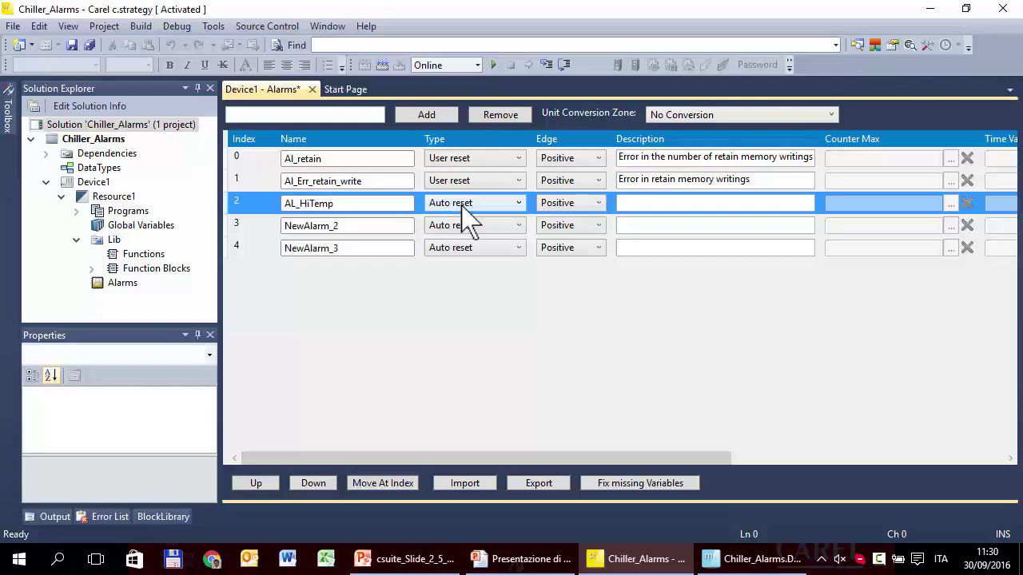
pyautogui.click(515, 206)
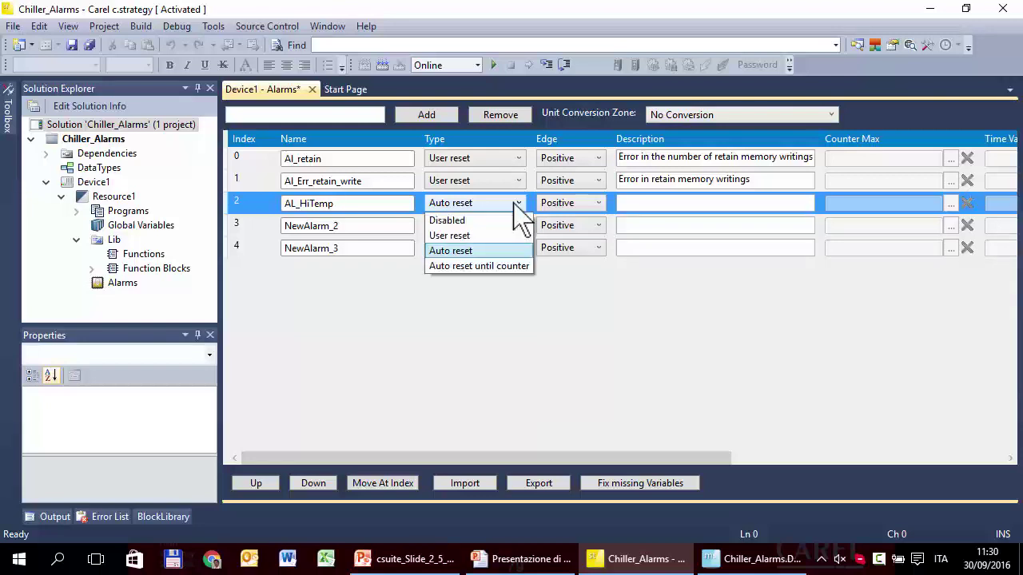
pyautogui.click(471, 249)
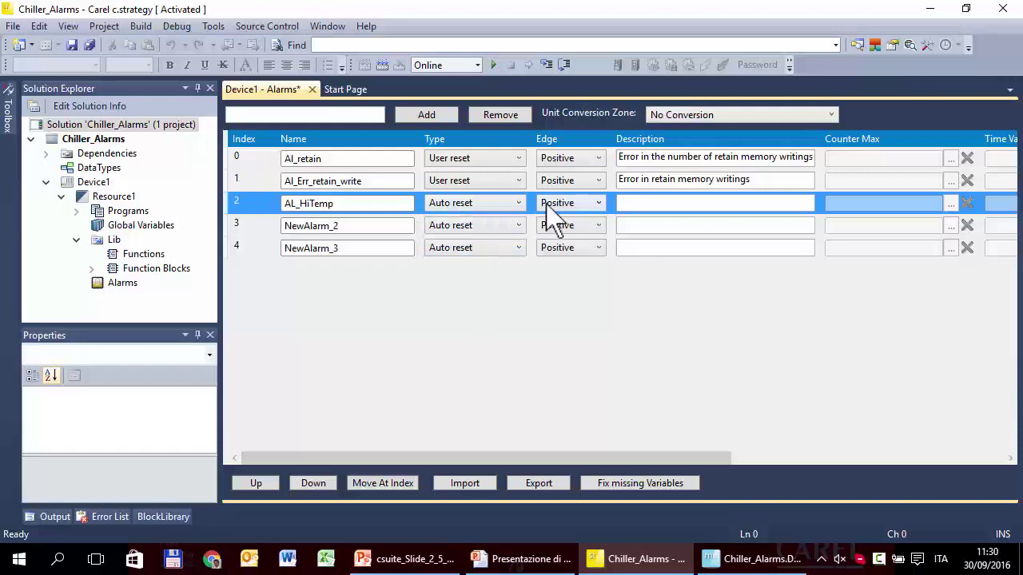
pyautogui.click(568, 204)
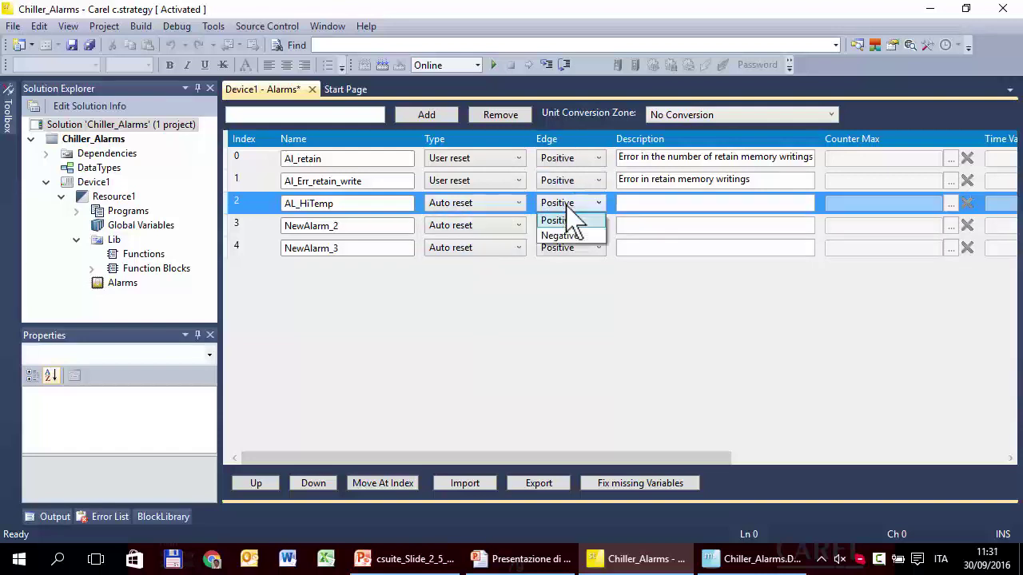
pyautogui.click(574, 220)
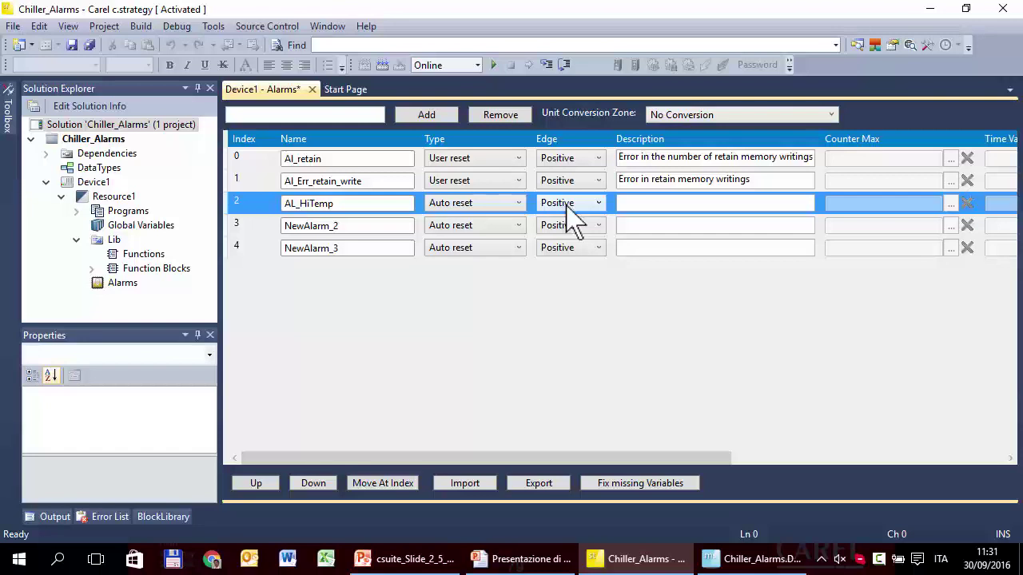
pyautogui.click(568, 207)
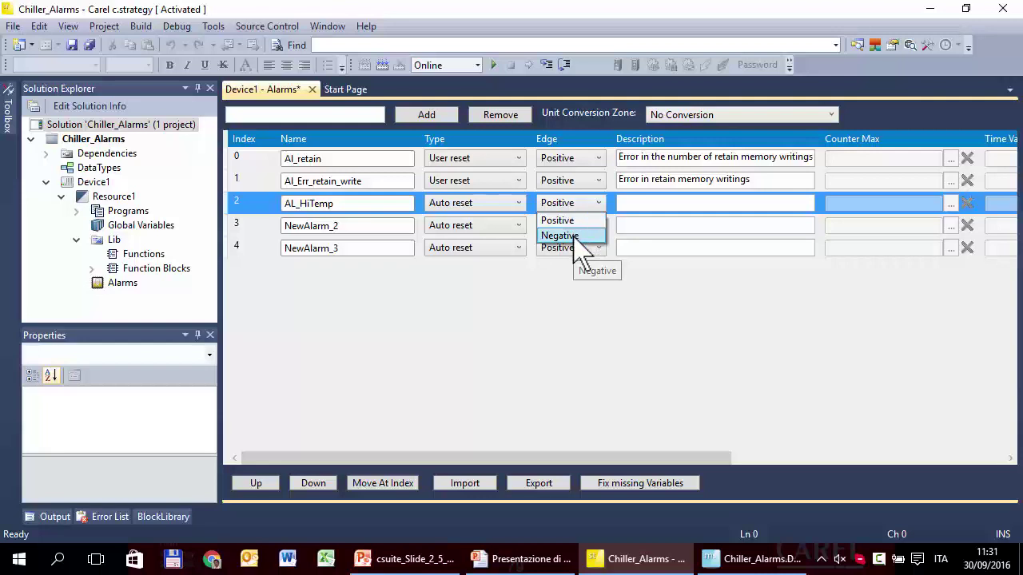
pyautogui.click(577, 219)
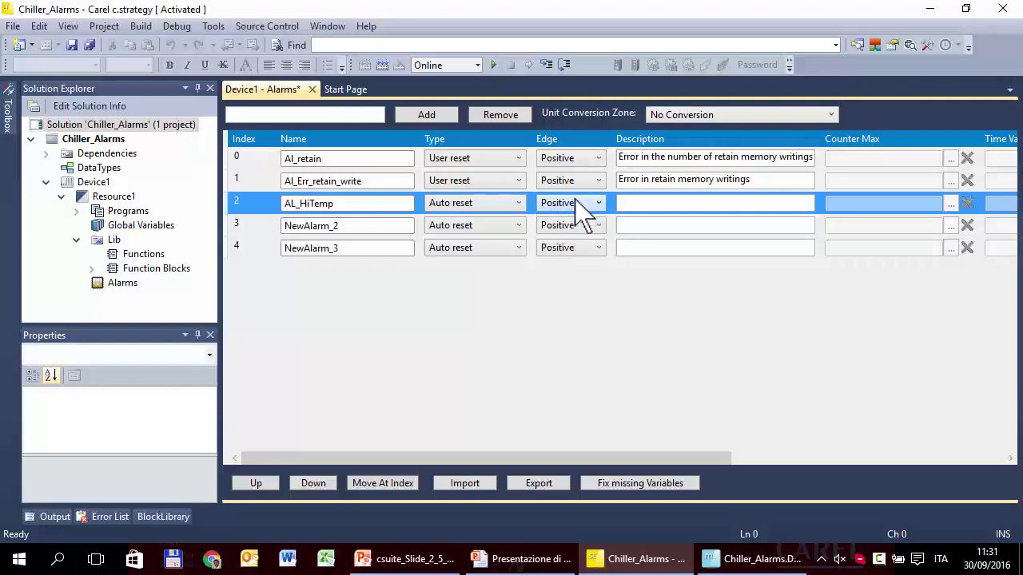
# Step: Give the AL_HiTemp alarm the description "High temperature"
pyautogui.click(649, 204)
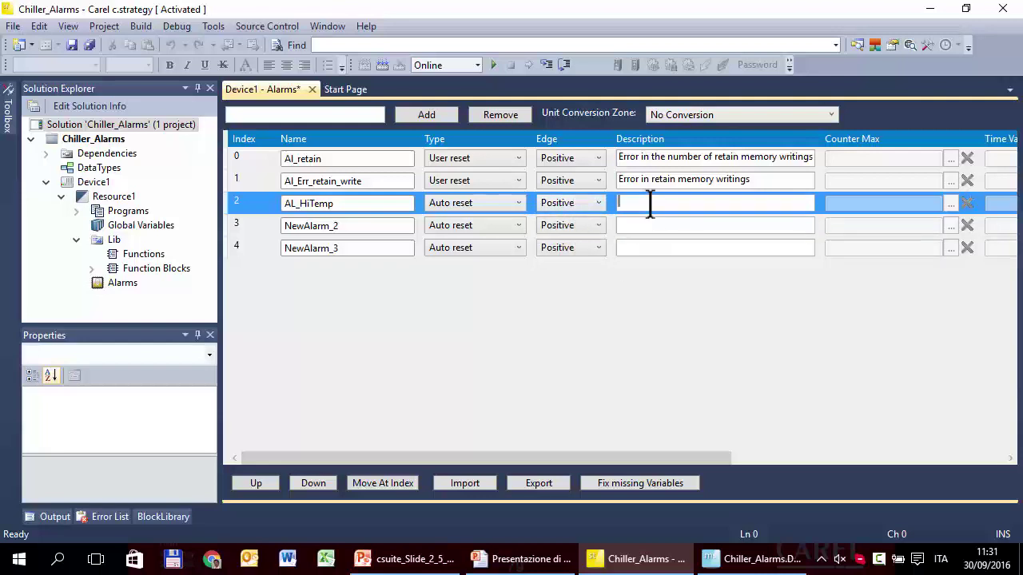
pyautogui.write('High temperature alarm')
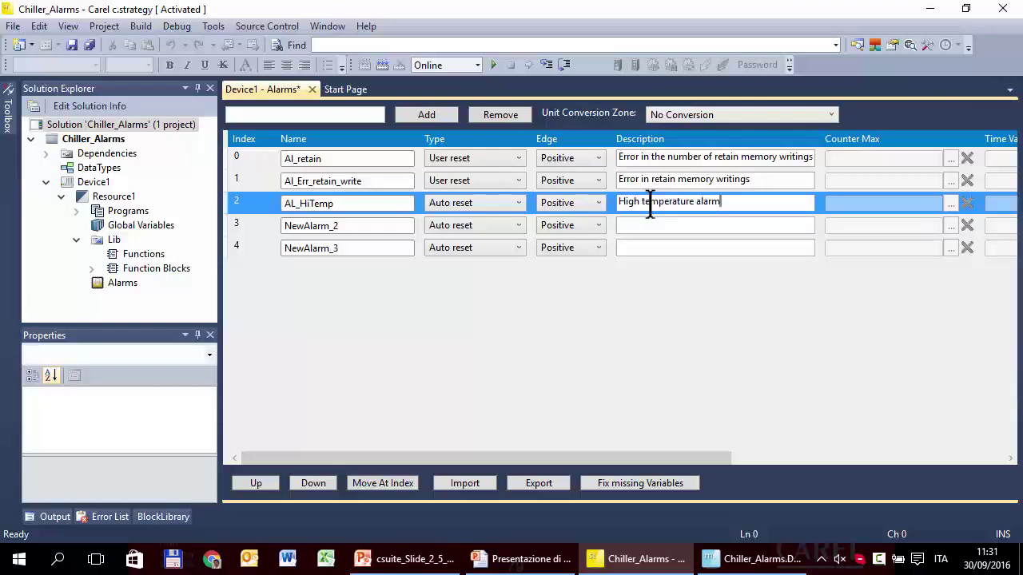
pyautogui.press('BackSpace')
pyautogui.press('BackSpace')
pyautogui.press('BackSpace')
pyautogui.press('BackSpace')
pyautogui.press('BackSpace')
pyautogui.moveTo(692, 459); pyautogui.dragTo(986, 480)
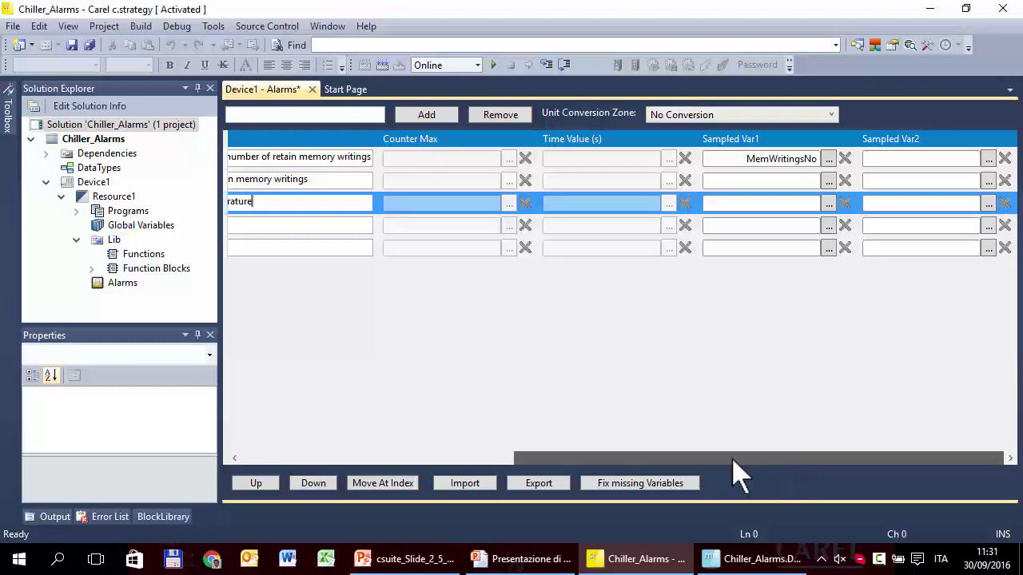
pyautogui.moveTo(733, 458); pyautogui.dragTo(452, 449)
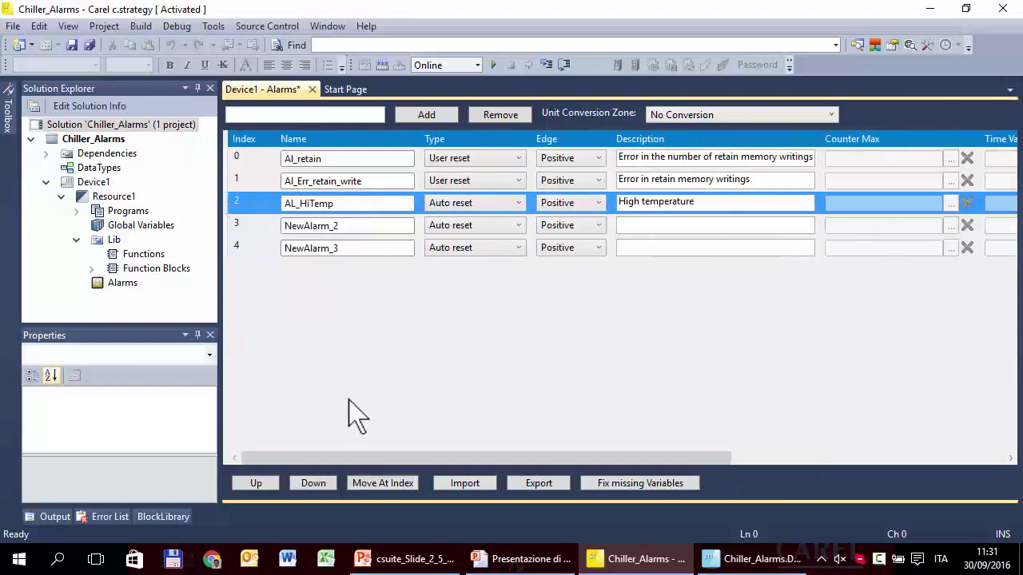
# Step: Name the alarm at index 3 AL_Afreeze and set its type to User reset
pyautogui.click(359, 227)
pyautogui.write('AL')
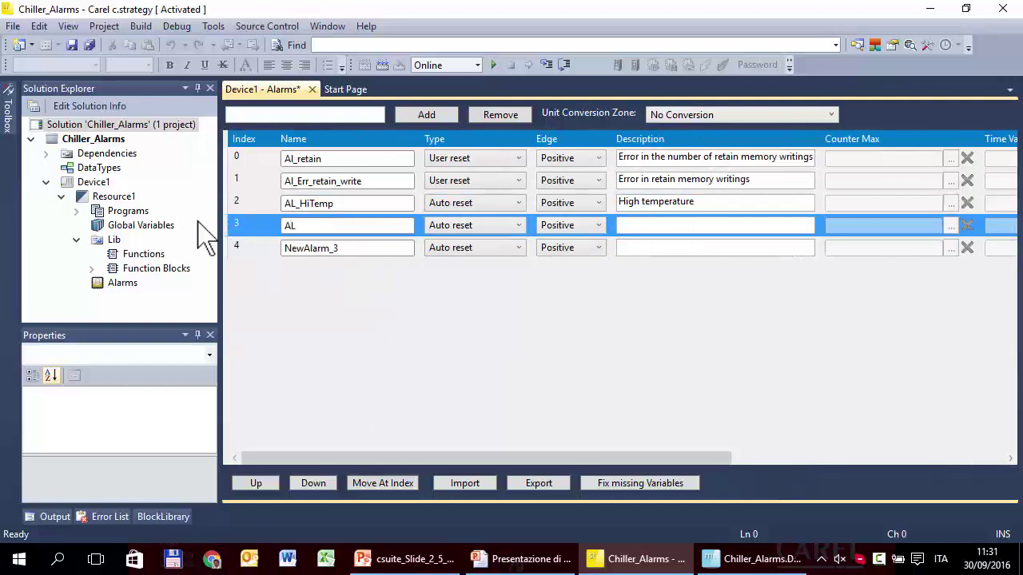
pyautogui.write('_Afree')
pyautogui.write('zwe')
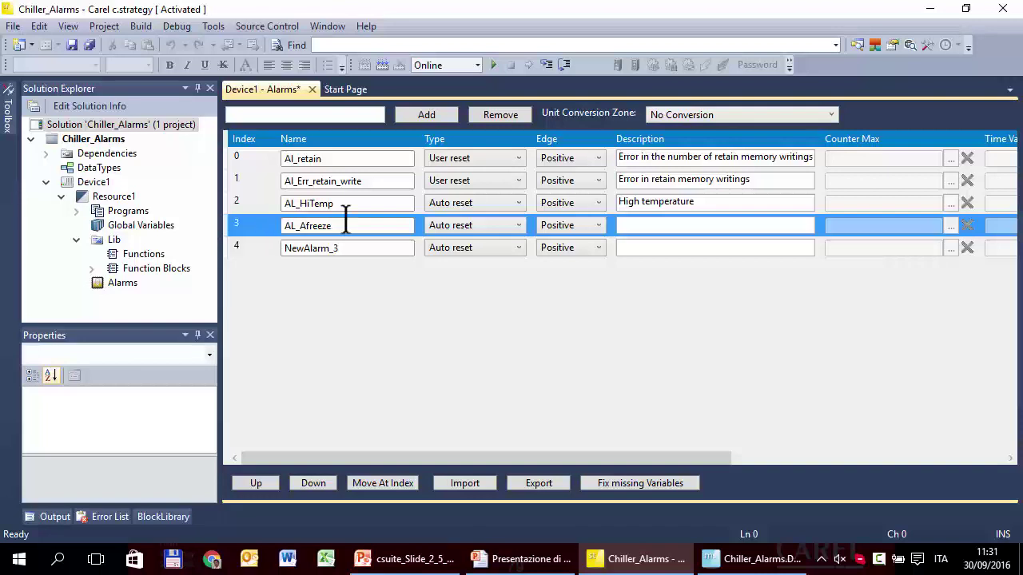
pyautogui.click(451, 230)
pyautogui.click(458, 258)
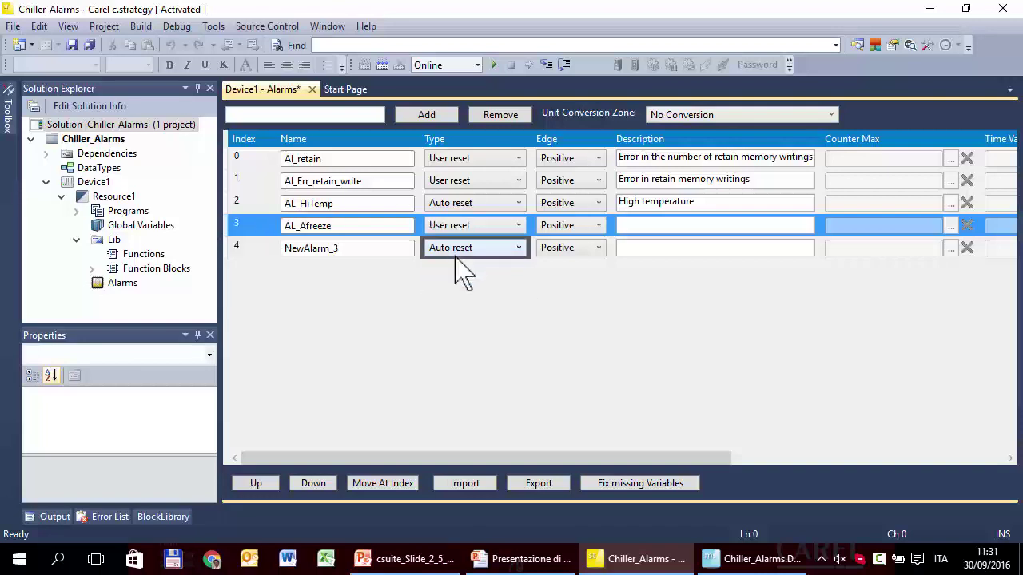
# Step: Give the AL_Afreeze alarm the description "Antifreeze"
pyautogui.click(631, 229)
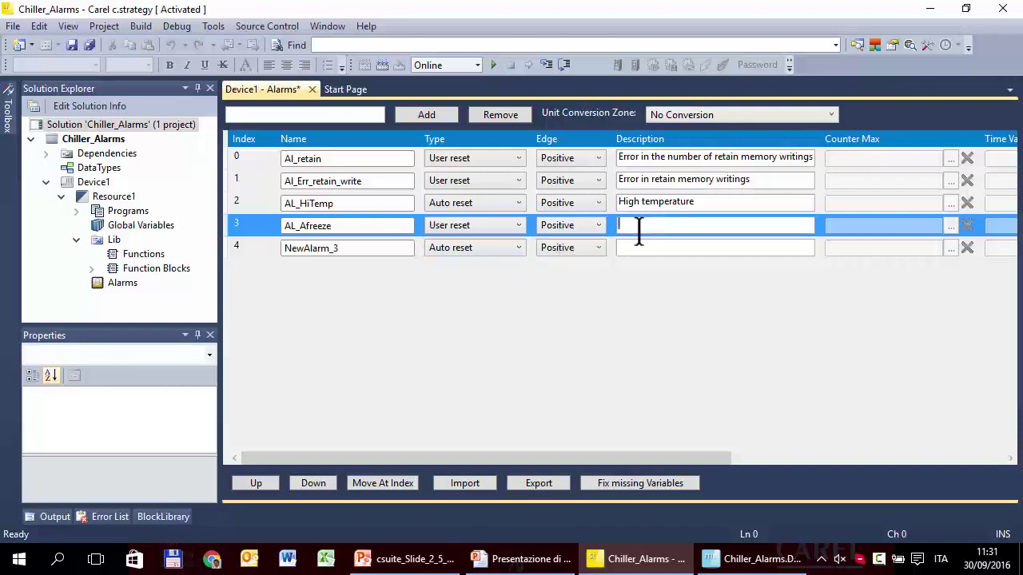
pyautogui.write('Antifreeze')
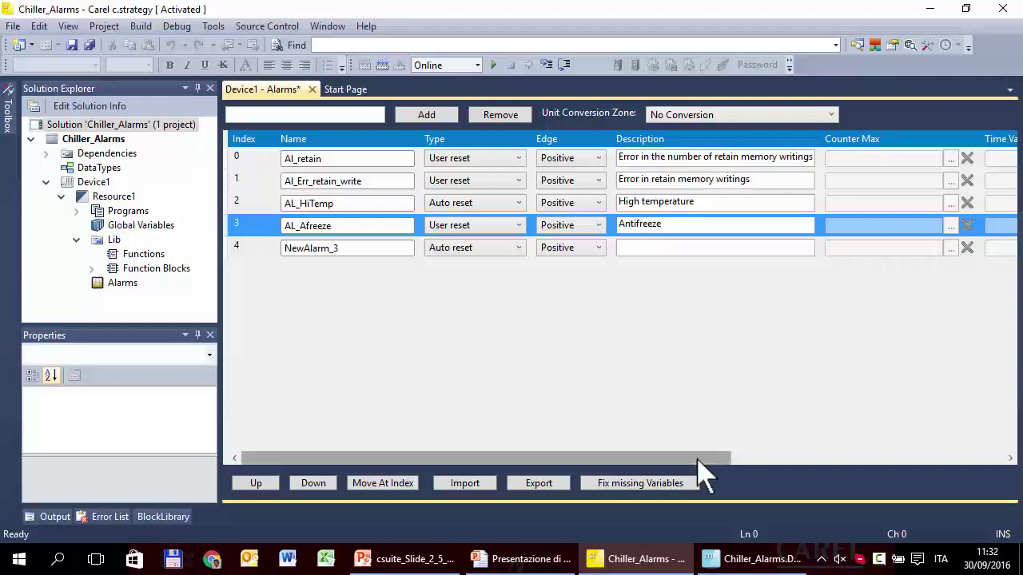
pyautogui.moveTo(700, 458); pyautogui.dragTo(959, 460)
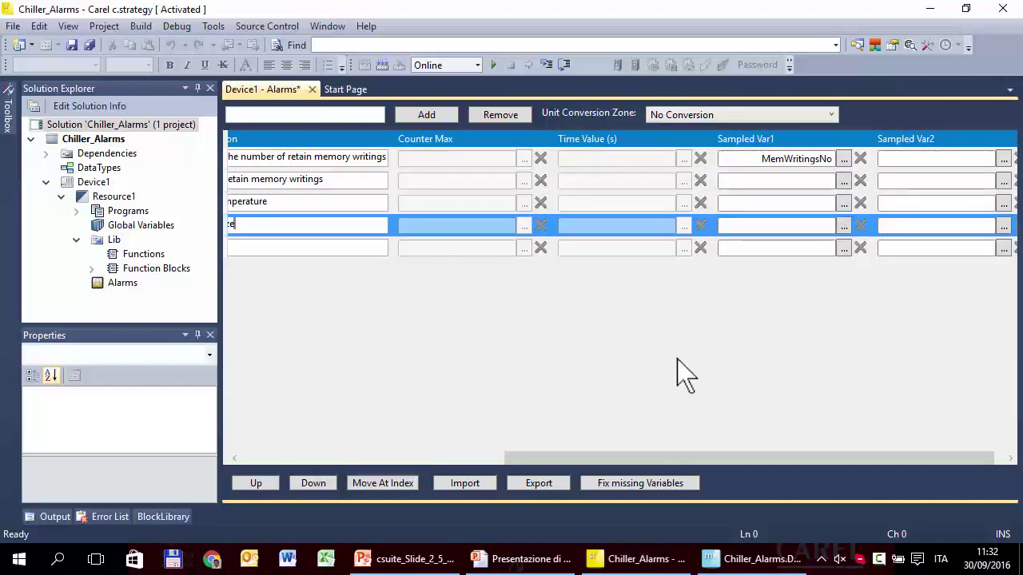
pyautogui.moveTo(646, 469); pyautogui.dragTo(320, 480)
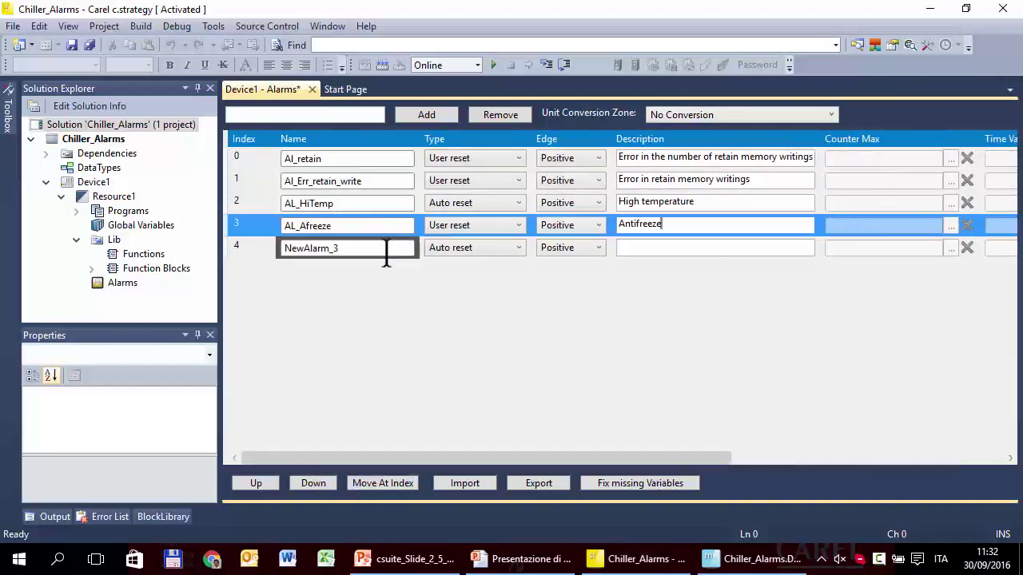
# Step: Name the alarm at index 4 AL_Prb and set its type to Auto reset until counter
pyautogui.click(361, 247)
pyautogui.press('BackSpace')
pyautogui.press('BackSpace')
pyautogui.press('BackSpace')
pyautogui.press('BackSpace')
pyautogui.press('BackSpace')
pyautogui.press('BackSpace')
pyautogui.press('BackSpace')
pyautogui.press('BackSpace')
pyautogui.press('BackSpace')
pyautogui.press('BackSpace')
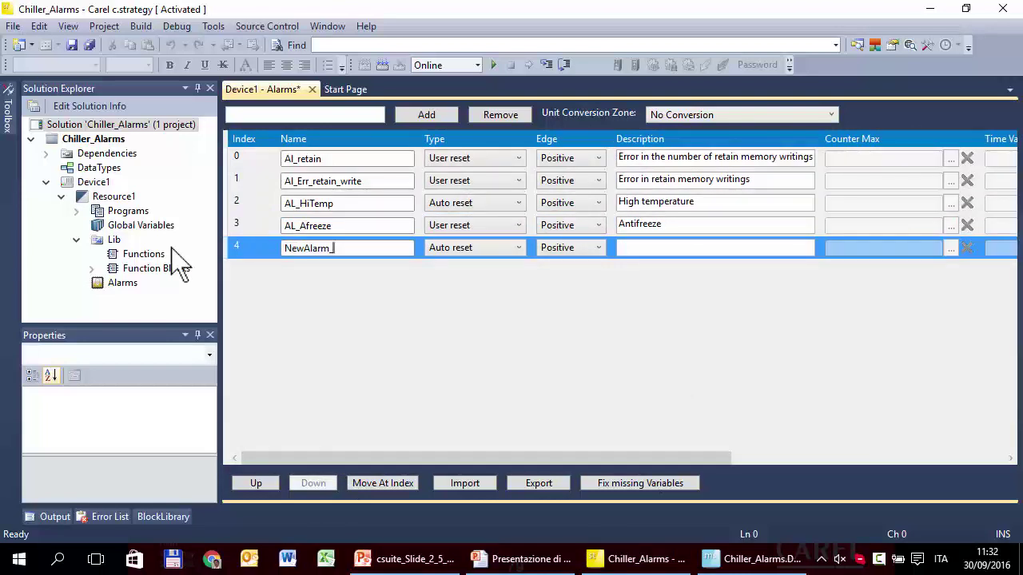
pyautogui.write('AL_Pro')
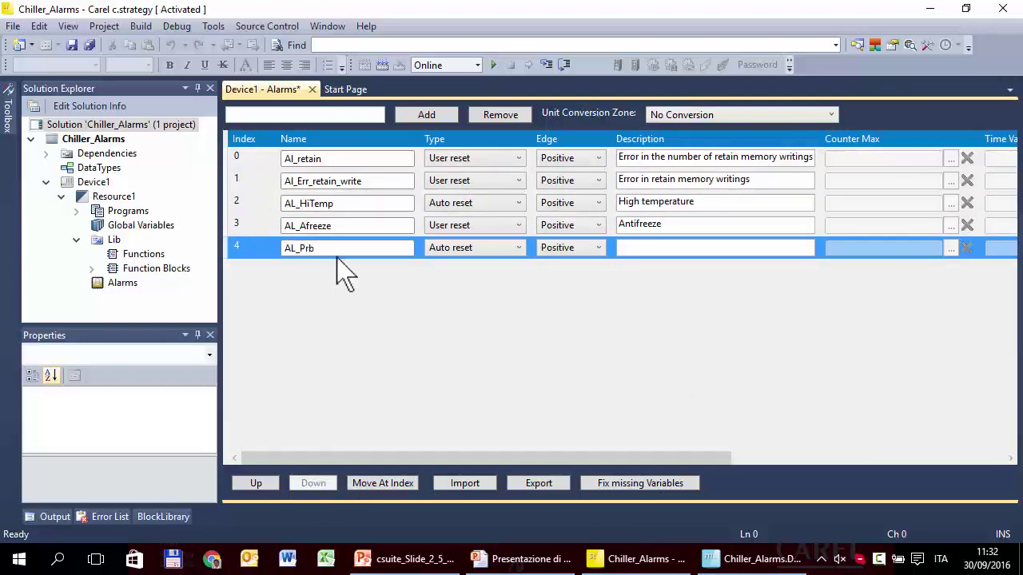
pyautogui.click(429, 249)
pyautogui.click(427, 247)
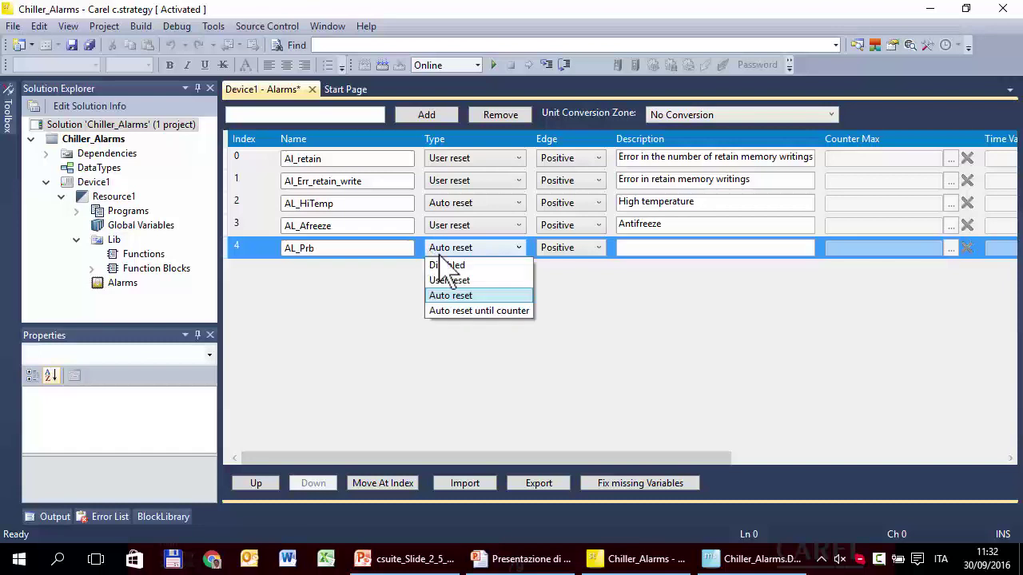
pyautogui.click(465, 311)
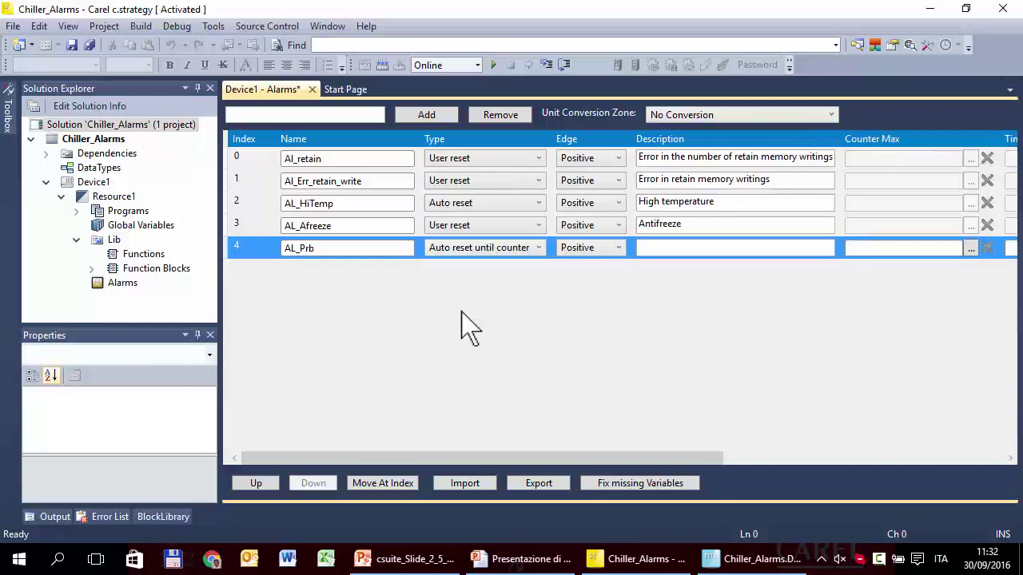
# Step: Give the AL_Prb alarm the description "Broken probe"
pyautogui.click(662, 248)
pyautogui.write('B')
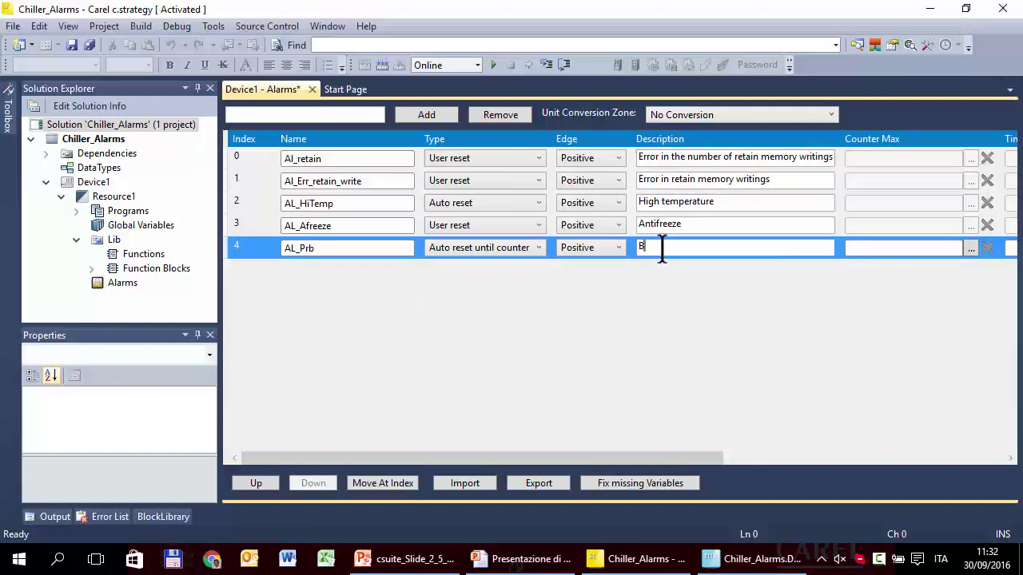
pyautogui.write('roken probe')
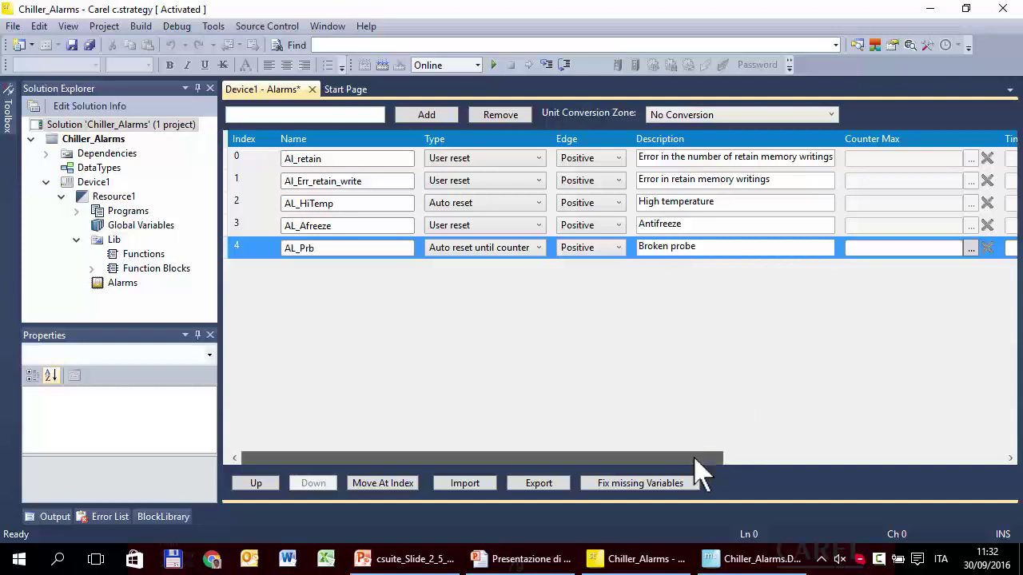
# Step: Set the AL_Prb alarm's Counter Max to 3 and its Time Value to 120 s
pyautogui.moveTo(703, 459); pyautogui.dragTo(891, 457)
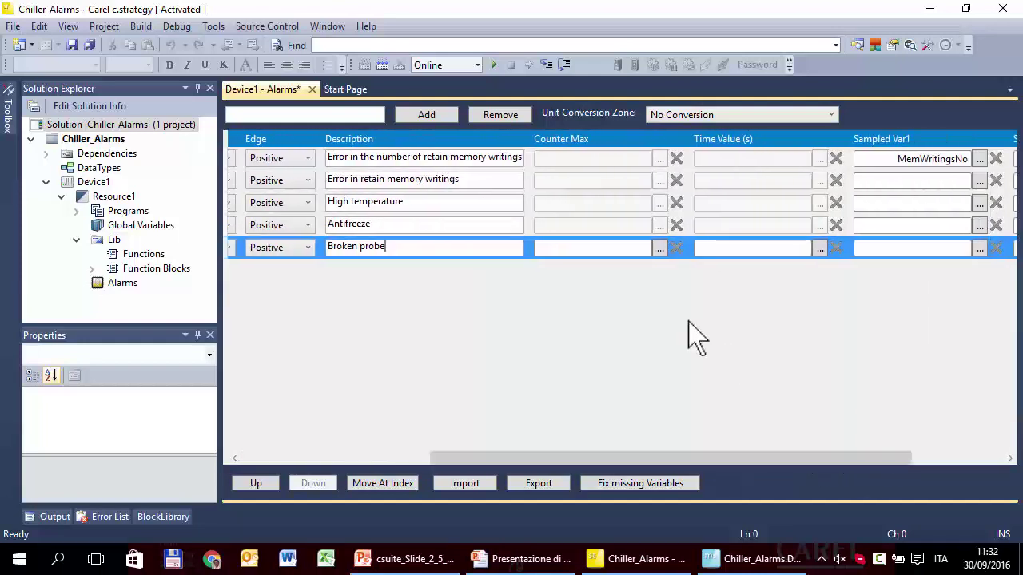
pyautogui.click(619, 246)
pyautogui.write('3')
pyautogui.click(726, 246)
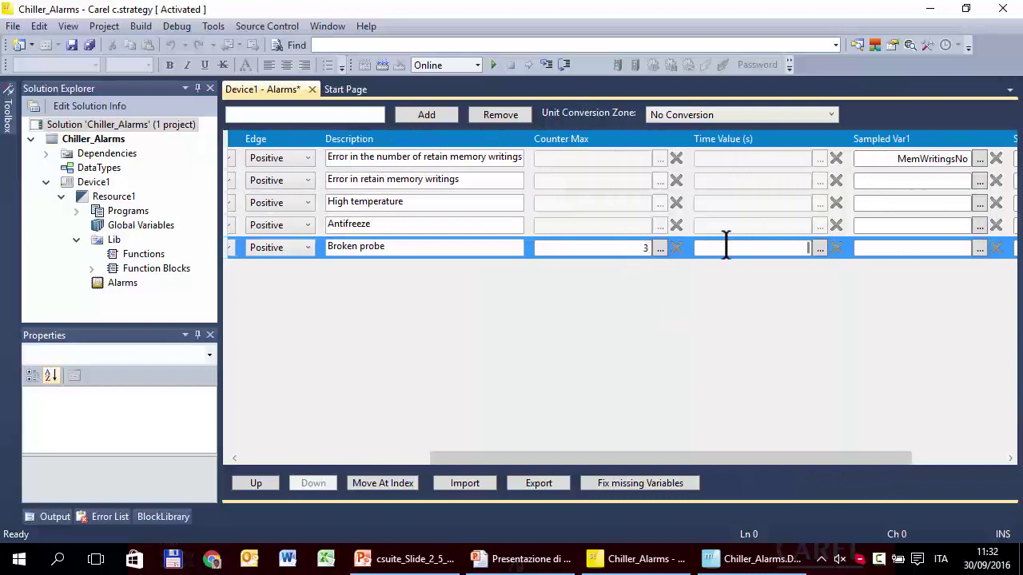
pyautogui.write('120')
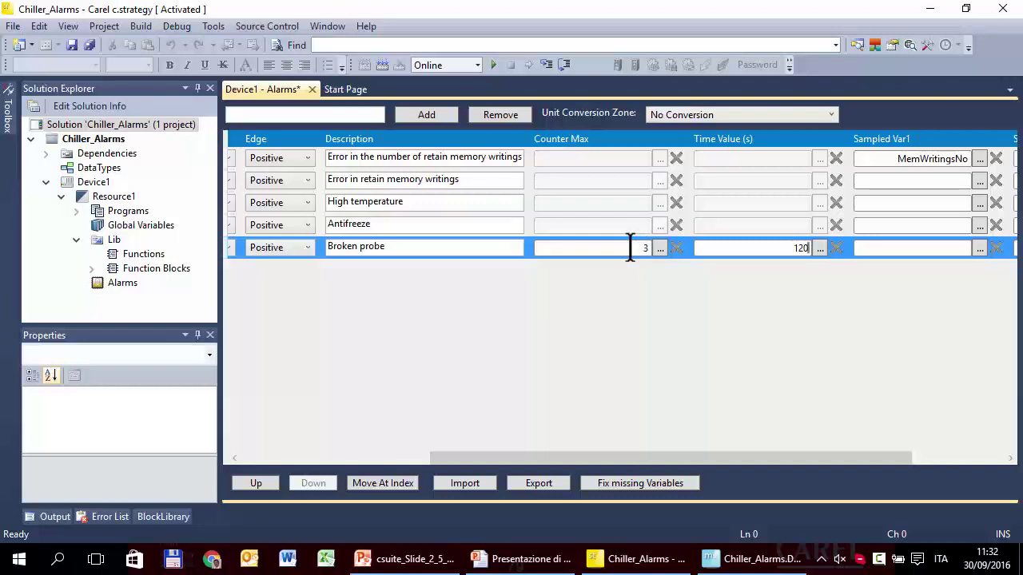
pyautogui.moveTo(466, 459); pyautogui.dragTo(372, 462)
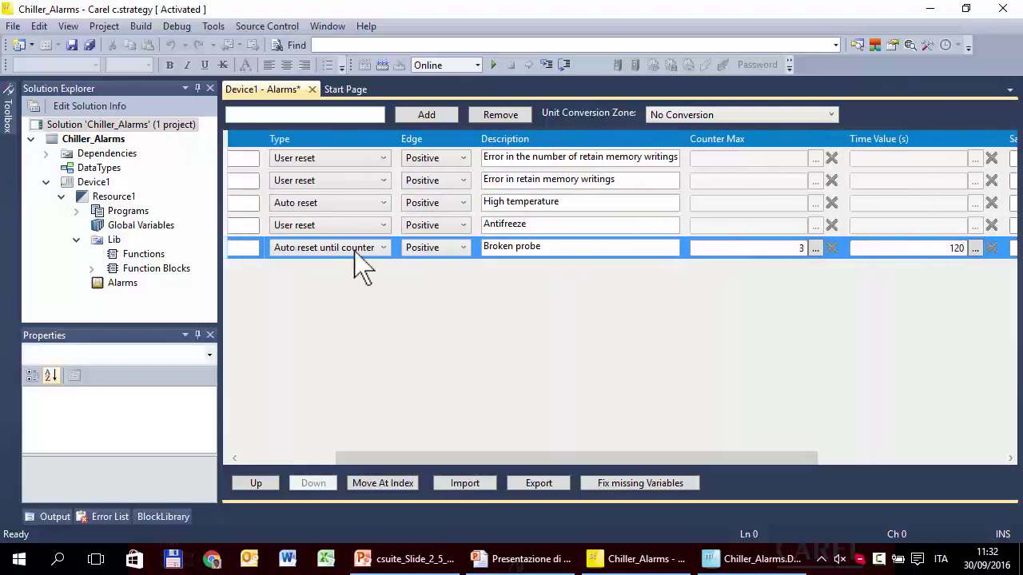
pyautogui.hotkey('alt', 'Tab')
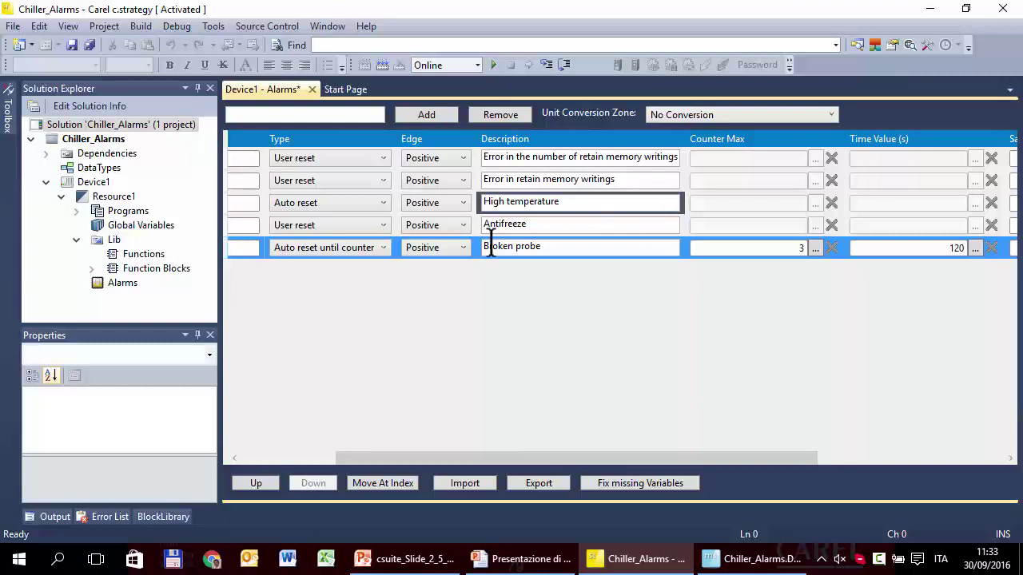
# Step: Filter the global variables by "al" and examine the AL_HiTemp variable's data type and structure members
pyautogui.click(133, 226)
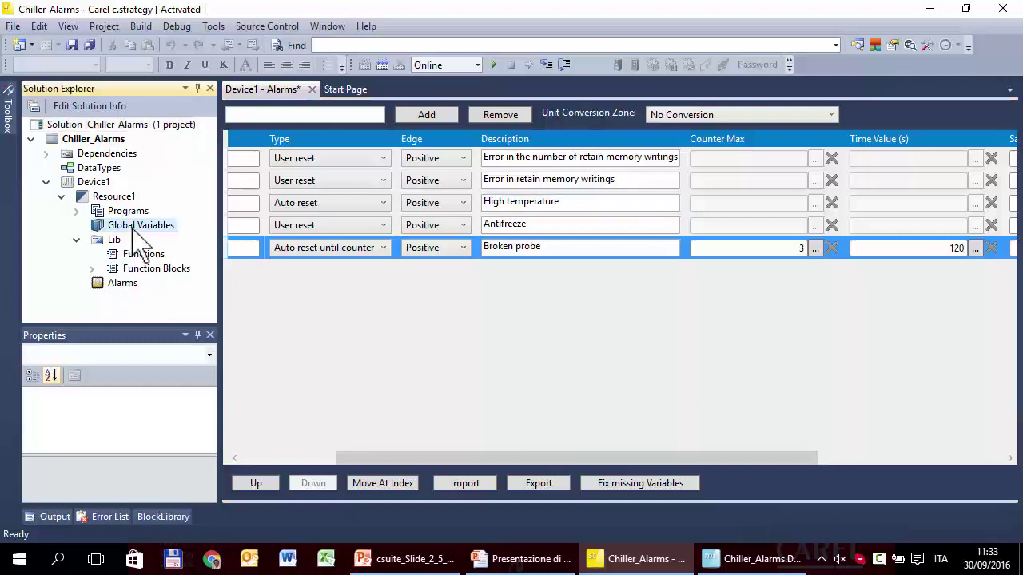
pyautogui.doubleClick(132, 226)
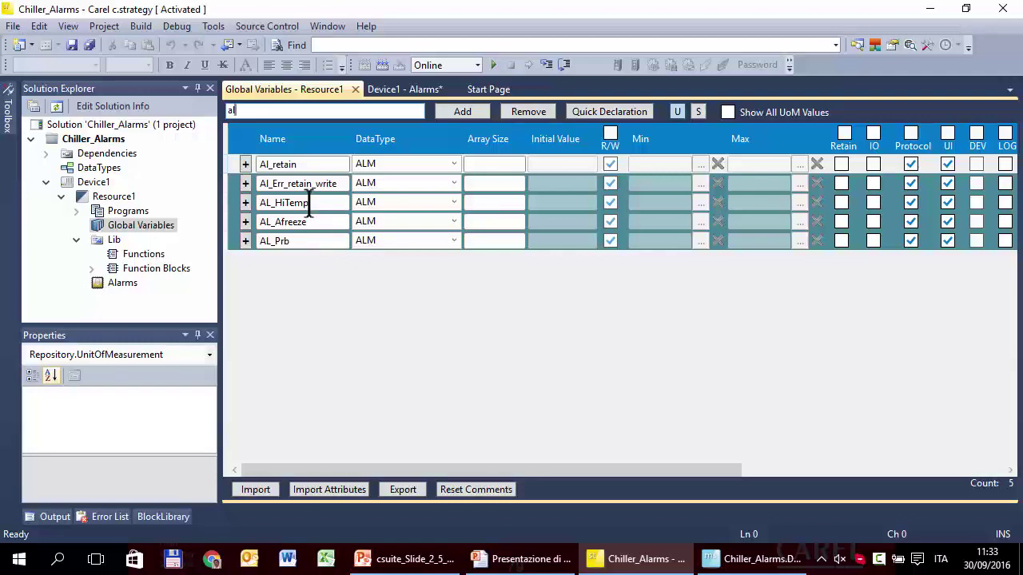
pyautogui.click(454, 202)
pyautogui.scroll(5, 485, 251)
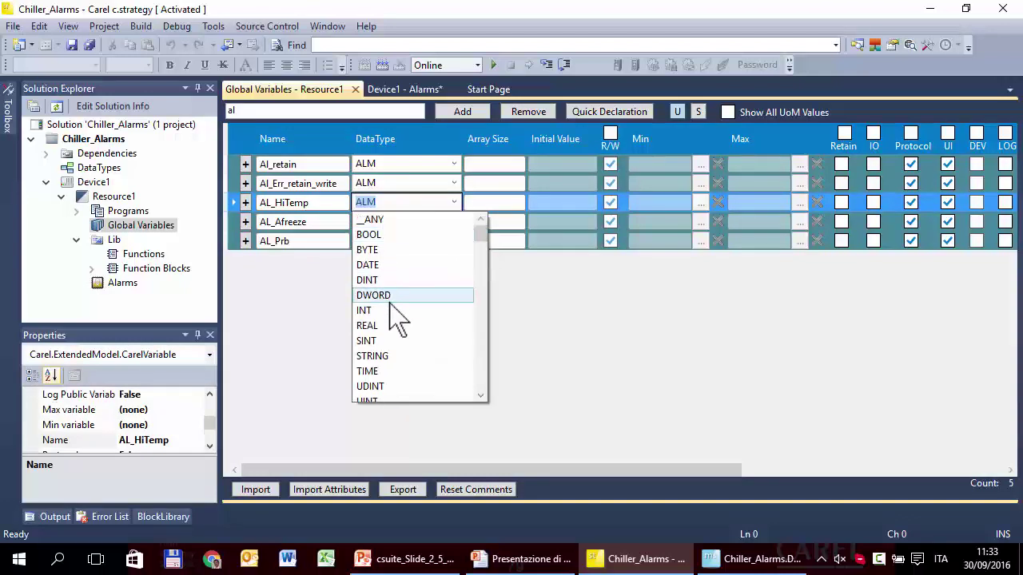
pyautogui.click(550, 297)
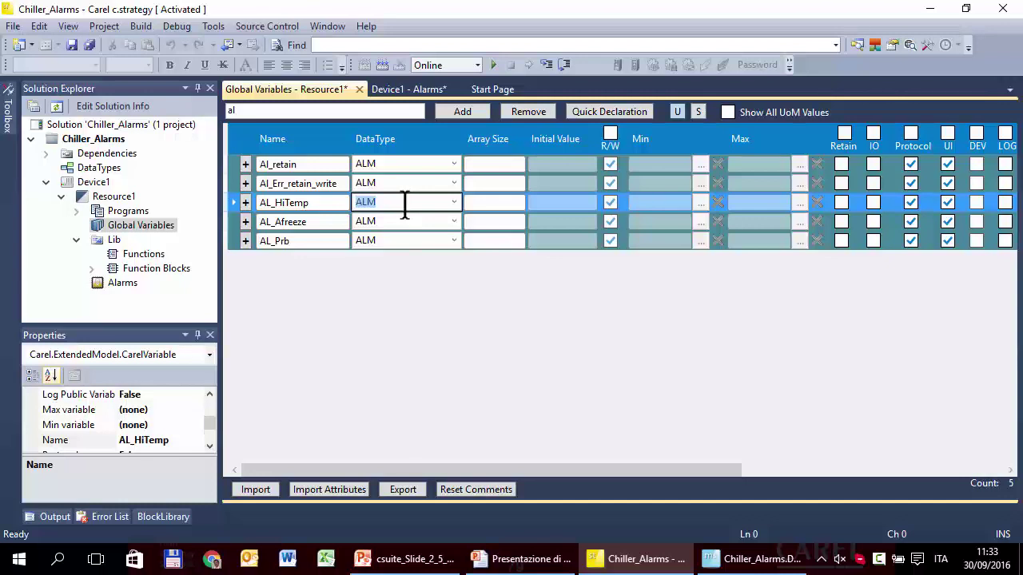
pyautogui.click(246, 203)
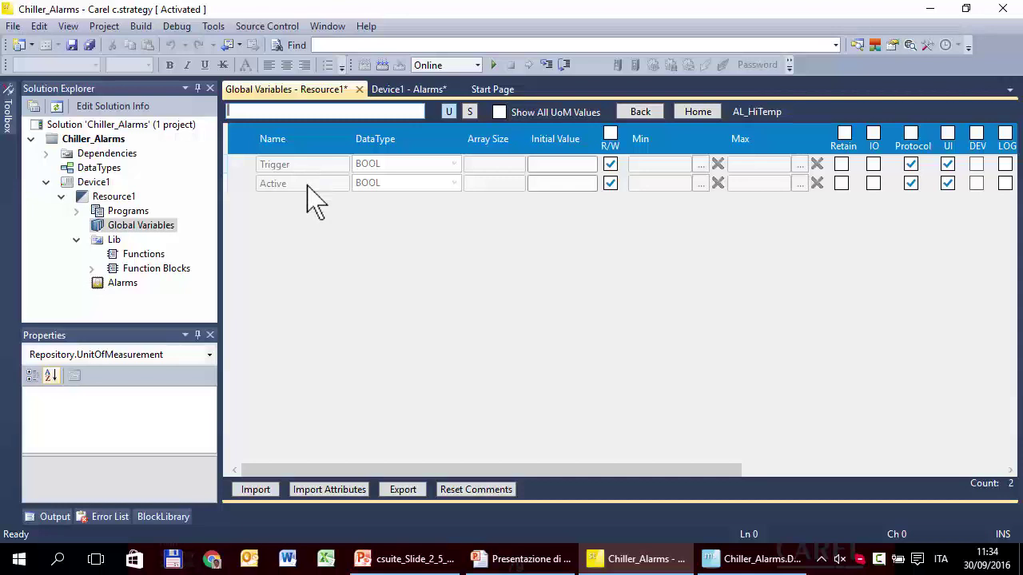
# Step: Open the project's DataTypes and inspect the members of the ALM structure
pyautogui.click(100, 169)
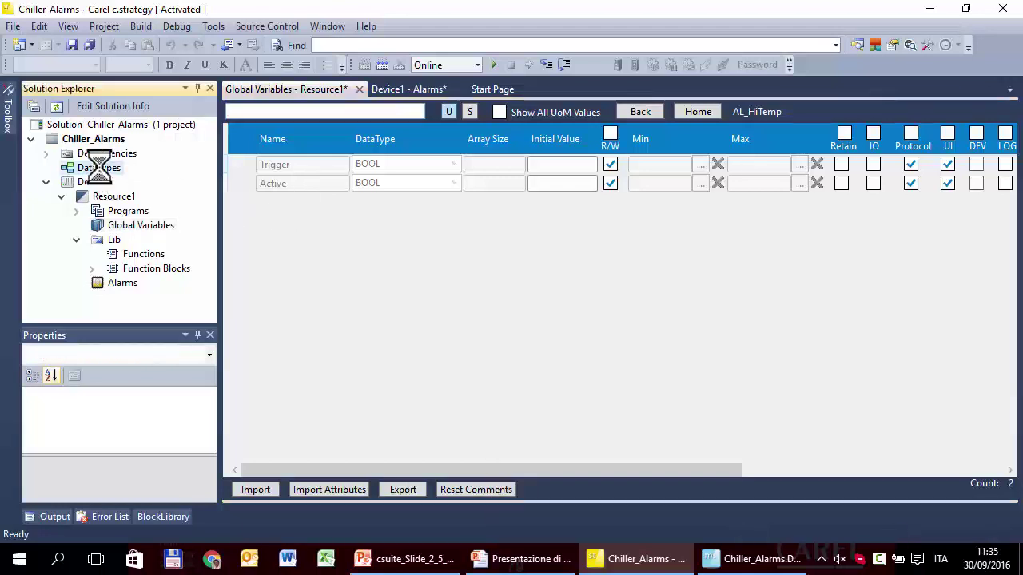
pyautogui.doubleClick(96, 169)
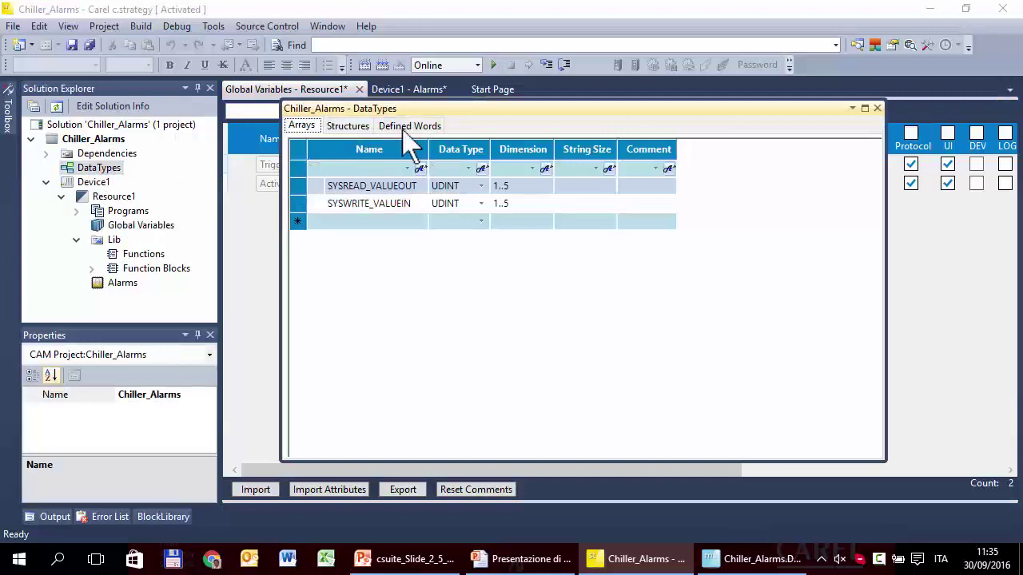
pyautogui.click(348, 126)
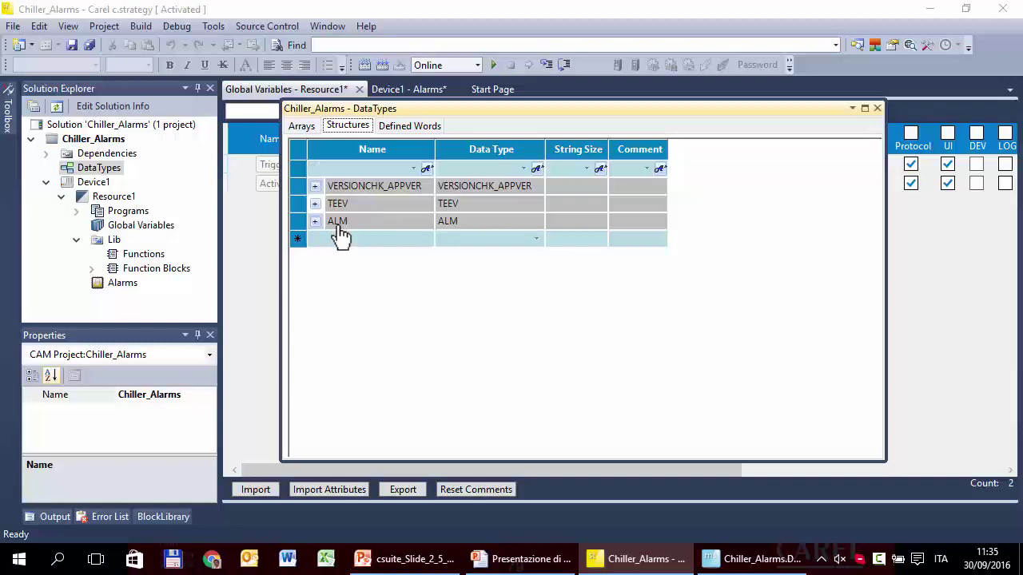
pyautogui.click(314, 222)
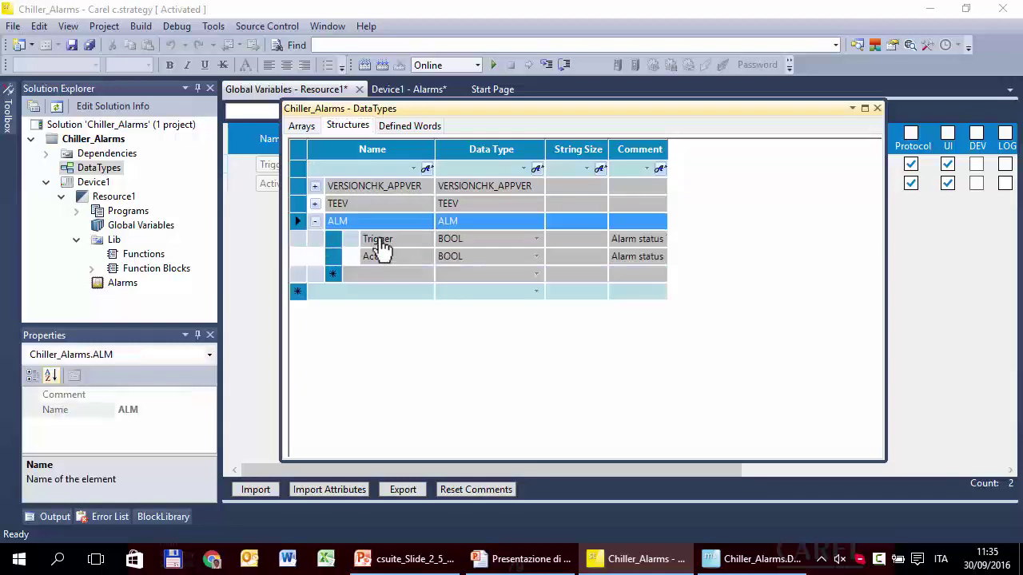
# Step: Switch to the presentation and review the trigger management step and the buzzer note on the Alarms exercise slide
pyautogui.hotkey('alt', 'Tab')
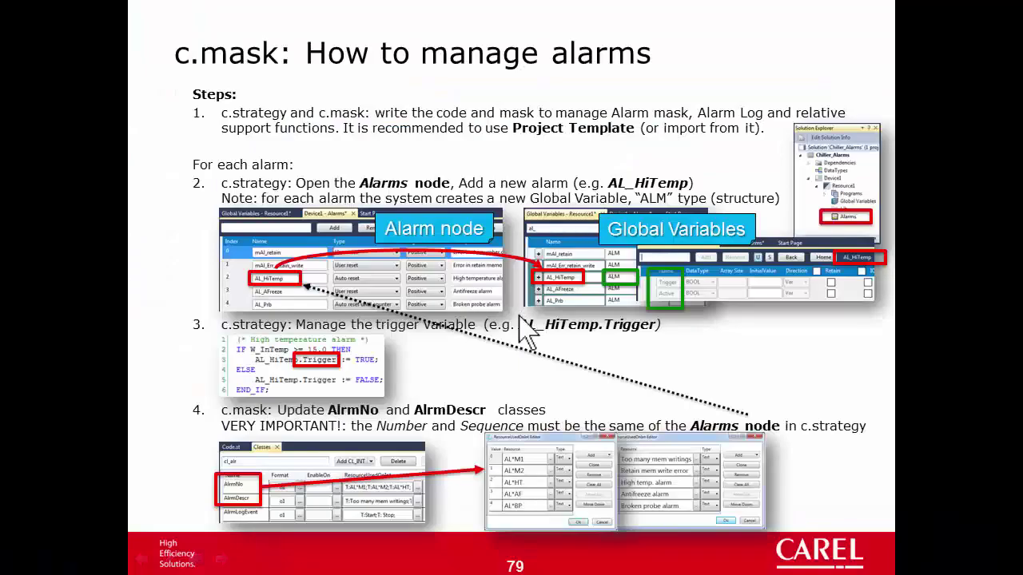
pyautogui.click(356, 343)
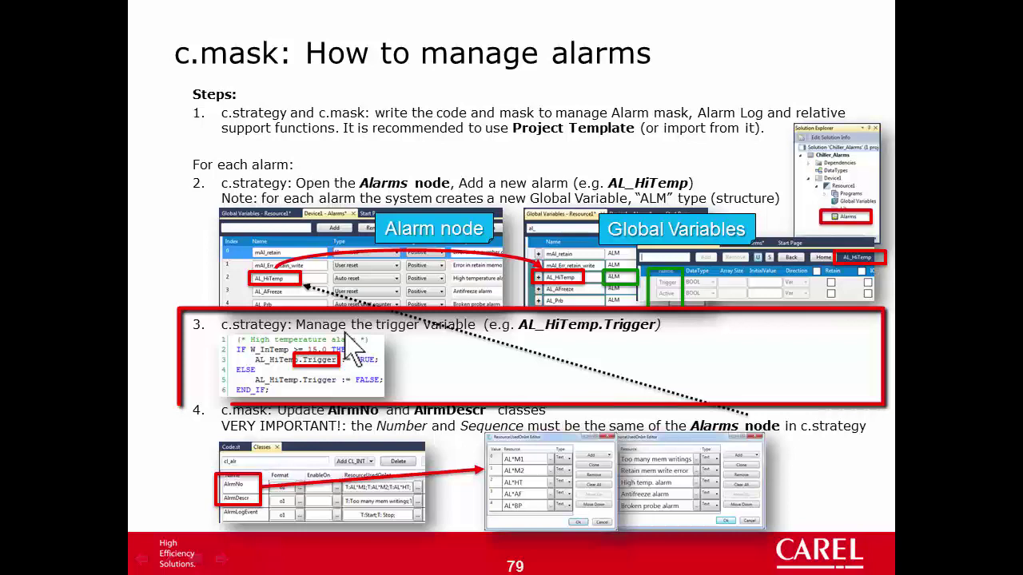
pyautogui.press('Left')
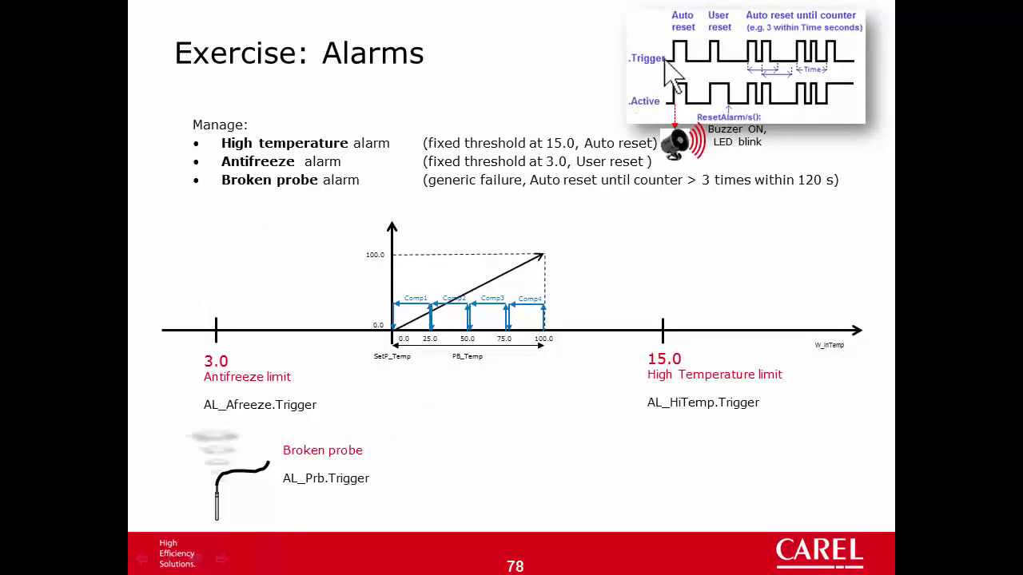
pyautogui.moveTo(681, 148)
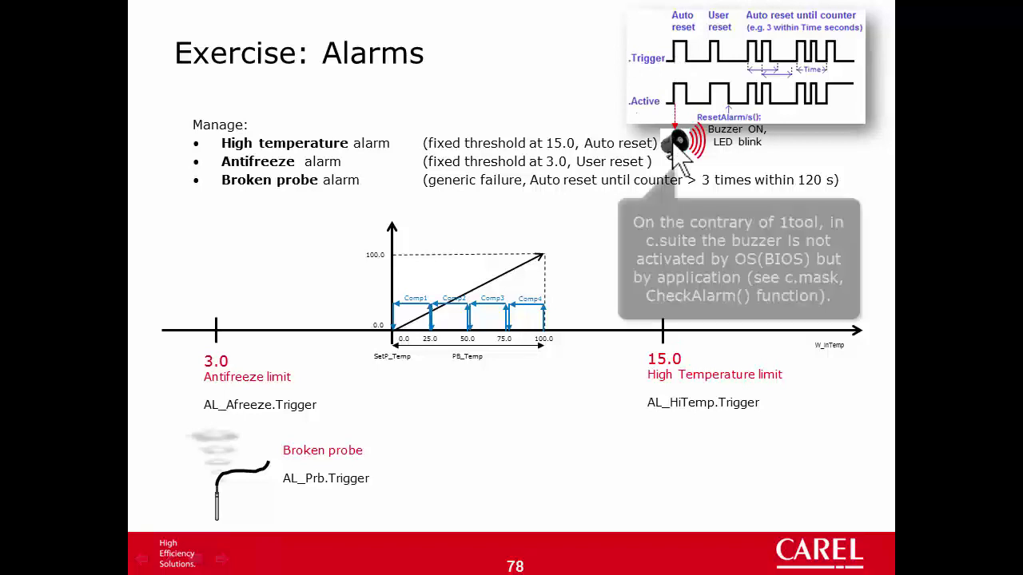
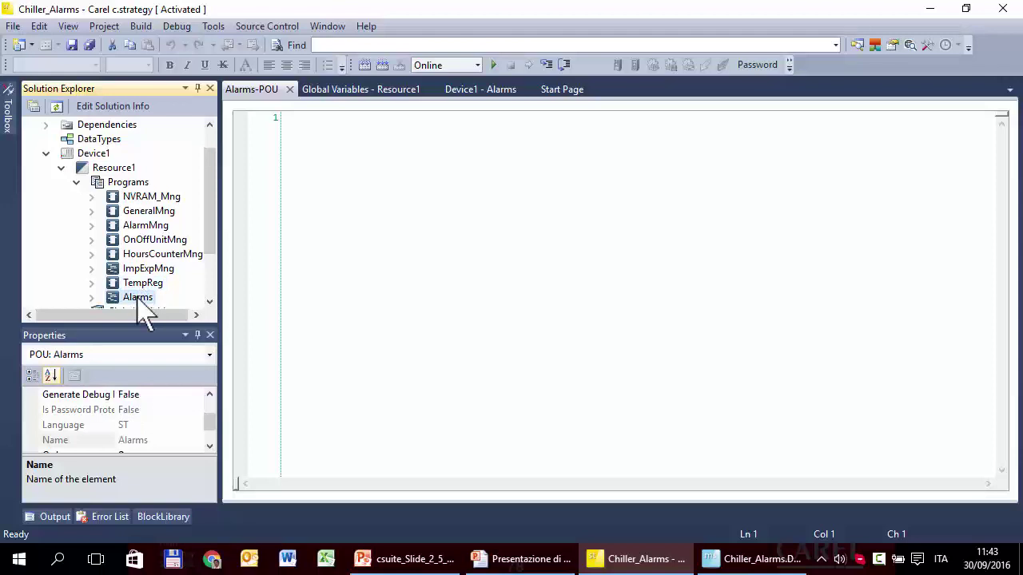
# Step: Write the comment "(* High temperature alarm *)" on the first line of the Alarms program
pyautogui.click(341, 180)
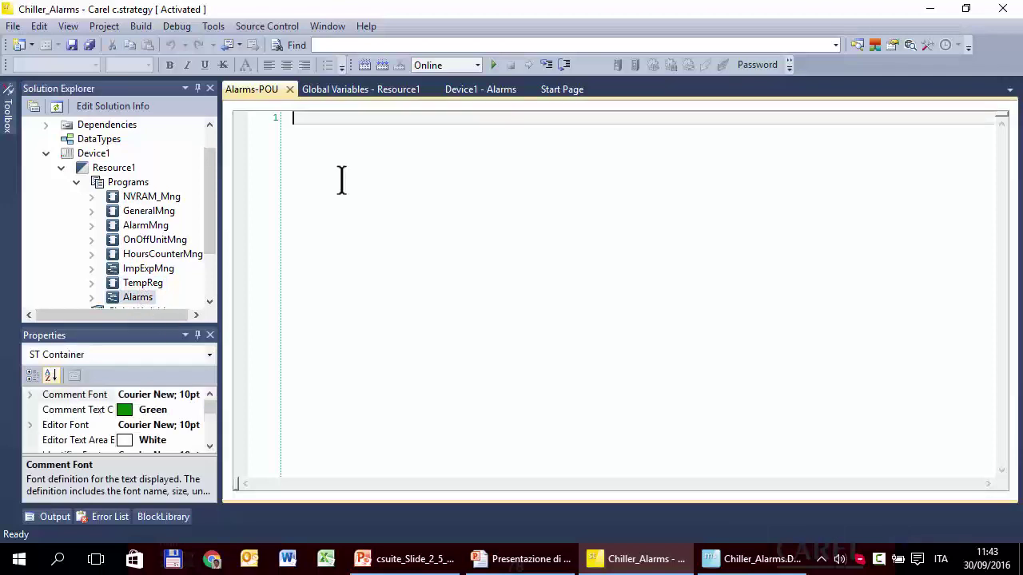
pyautogui.write('(*')
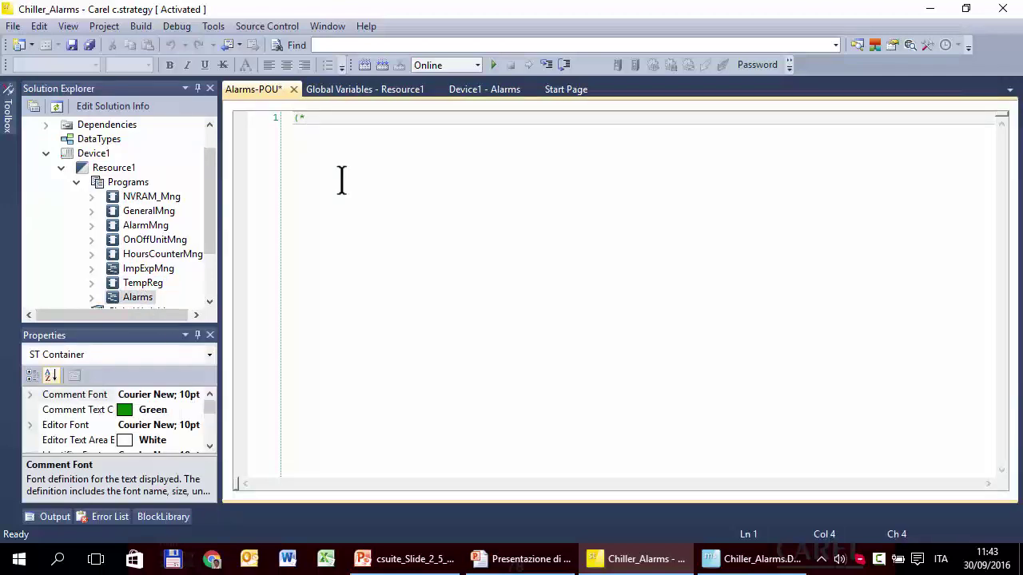
pyautogui.write(' High temperature al')
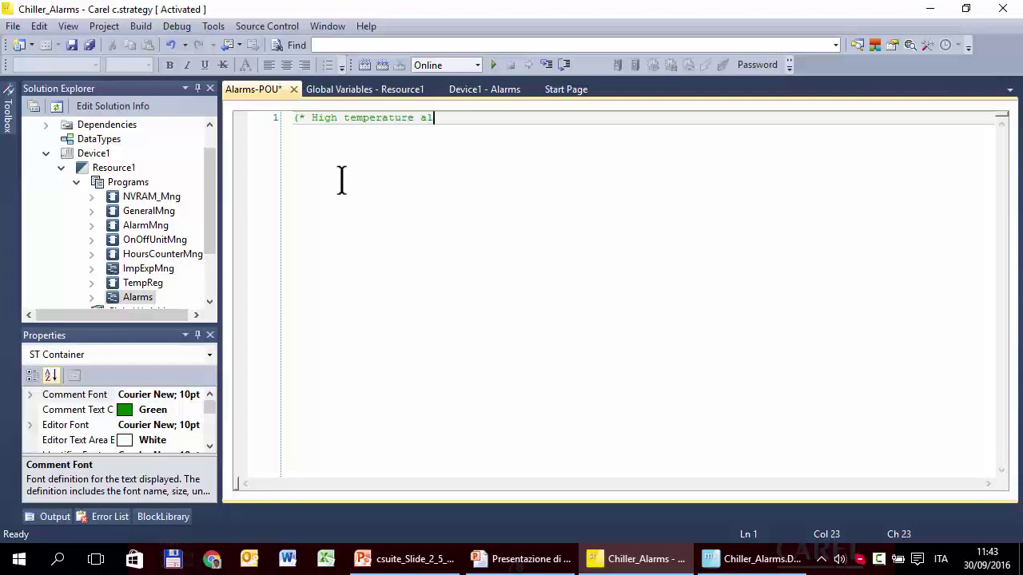
pyautogui.write('arm *)')
pyautogui.press('Return')
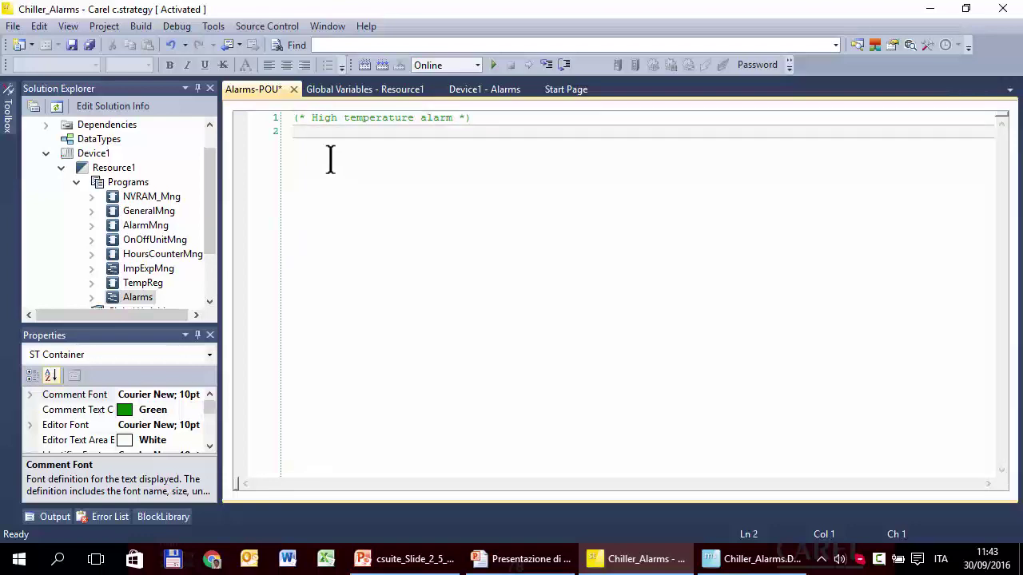
pyautogui.click(297, 118)
pyautogui.moveTo(293, 119); pyautogui.dragTo(306, 120)
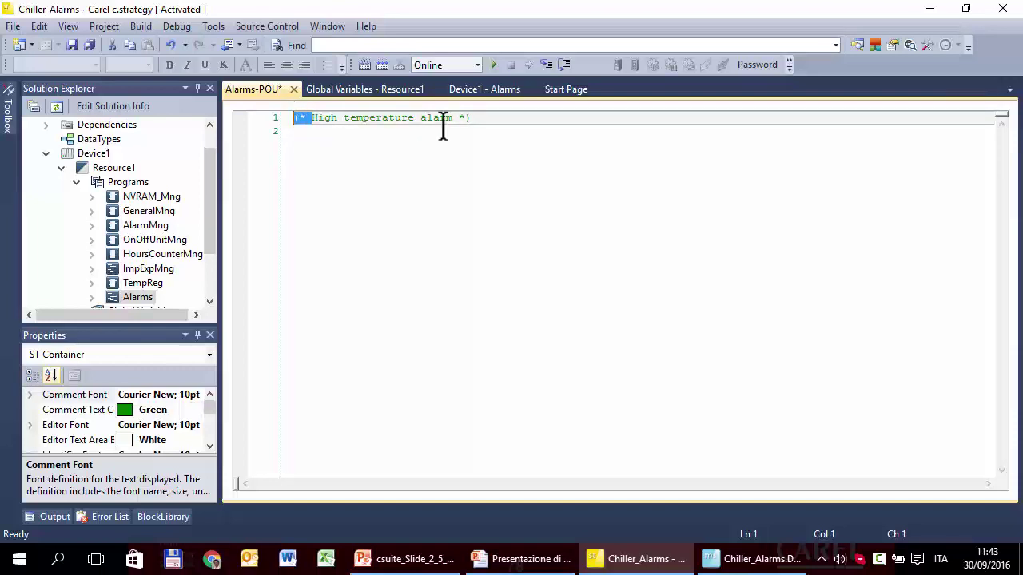
pyautogui.moveTo(458, 118); pyautogui.dragTo(472, 117)
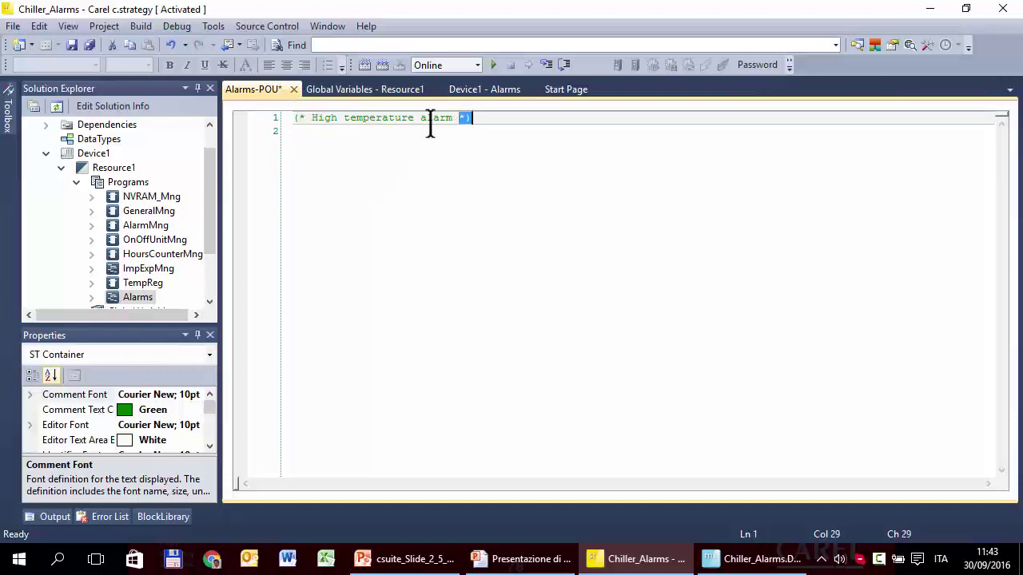
pyautogui.click(353, 136)
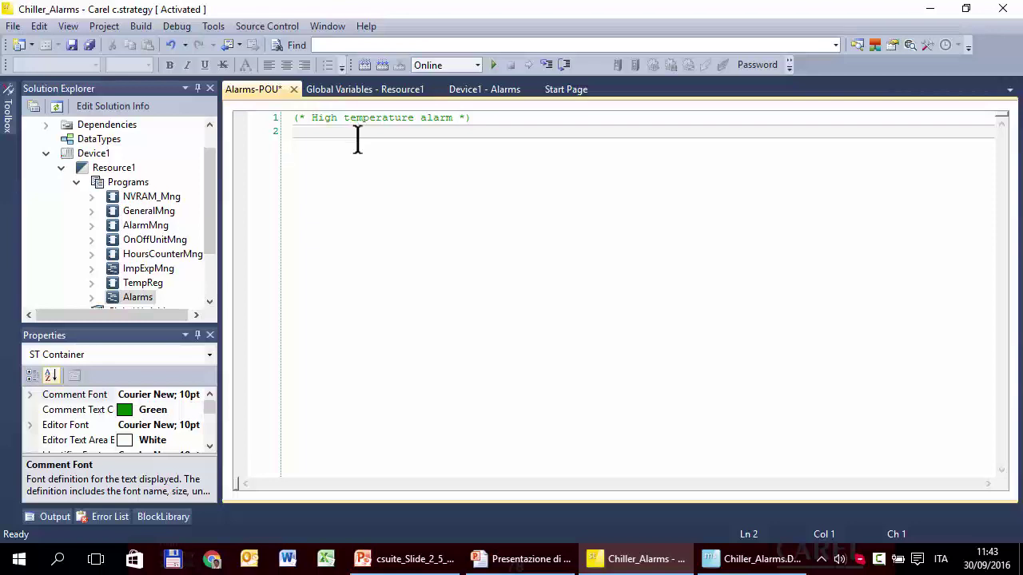
# Step: Check the high temperature limit on the presentation's Alarms exercise slide and return to the Alarms program in c.strategy
pyautogui.click(523, 559)
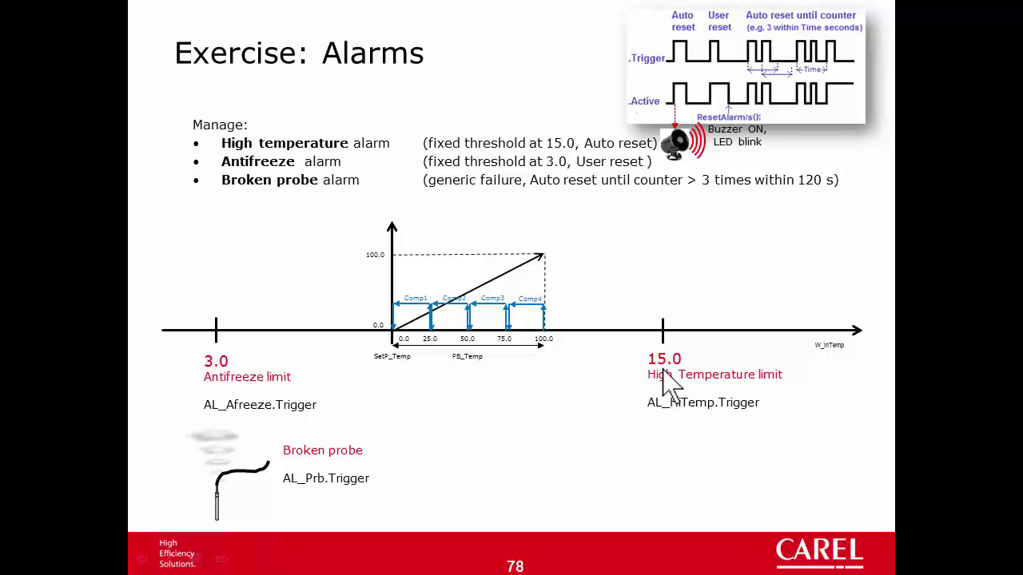
pyautogui.hotkey('alt', 'Tab')
pyautogui.click(379, 197)
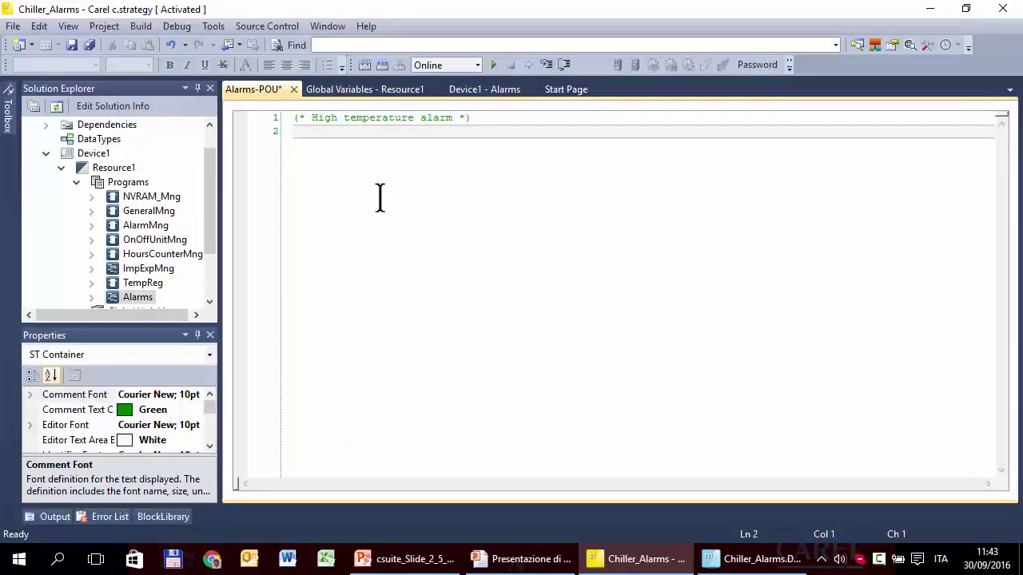
# Step: Start an IF statement below the high temperature comment and add several blank lines after it
pyautogui.write('IF')
pyautogui.press('Return')
pyautogui.press('Return')
pyautogui.press('Return')
pyautogui.press('Return')
pyautogui.press('Return')
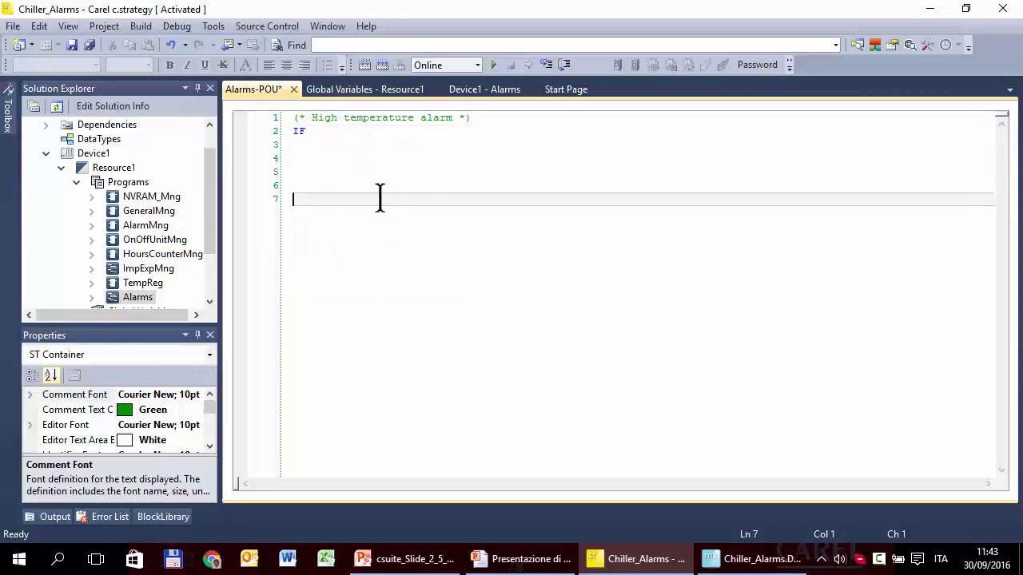
# Step: Insert the IF THEN ELSE template below the blank lines and look at its boolean expression placeholder
pyautogui.click(8, 116)
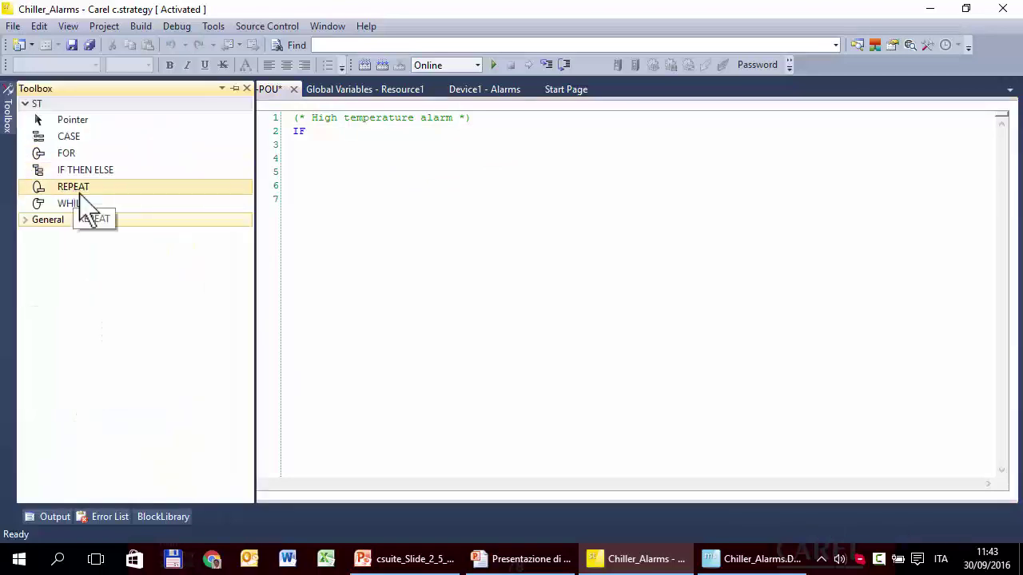
pyautogui.moveTo(65, 177); pyautogui.dragTo(319, 244)
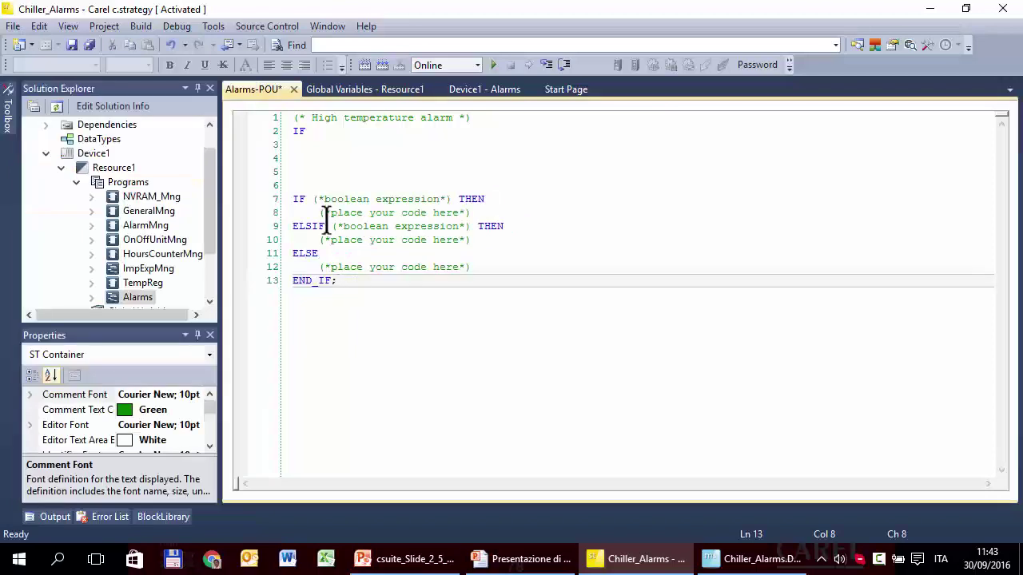
pyautogui.moveTo(319, 200); pyautogui.dragTo(450, 199)
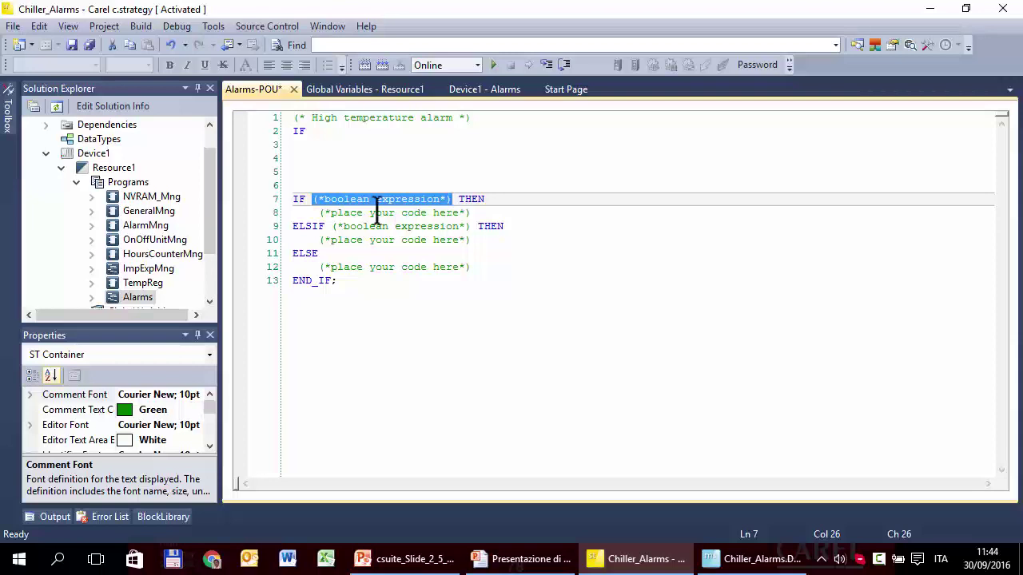
# Step: Complete the high temperature condition on line 2 as IF W_InTemp >= 15.0 THEN
pyautogui.click(327, 142)
pyautogui.press('Left')
pyautogui.press('Delete')
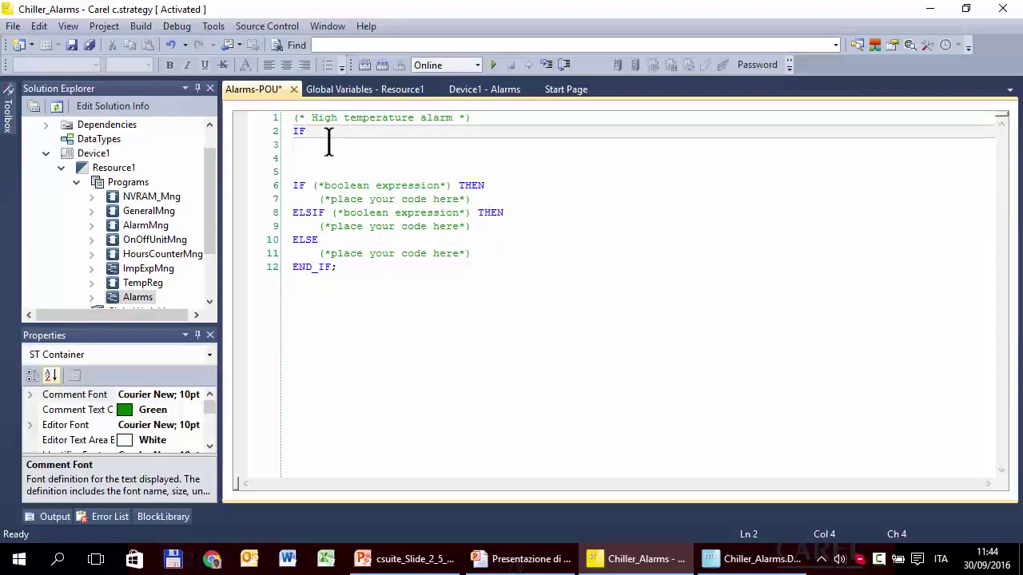
pyautogui.write('W')
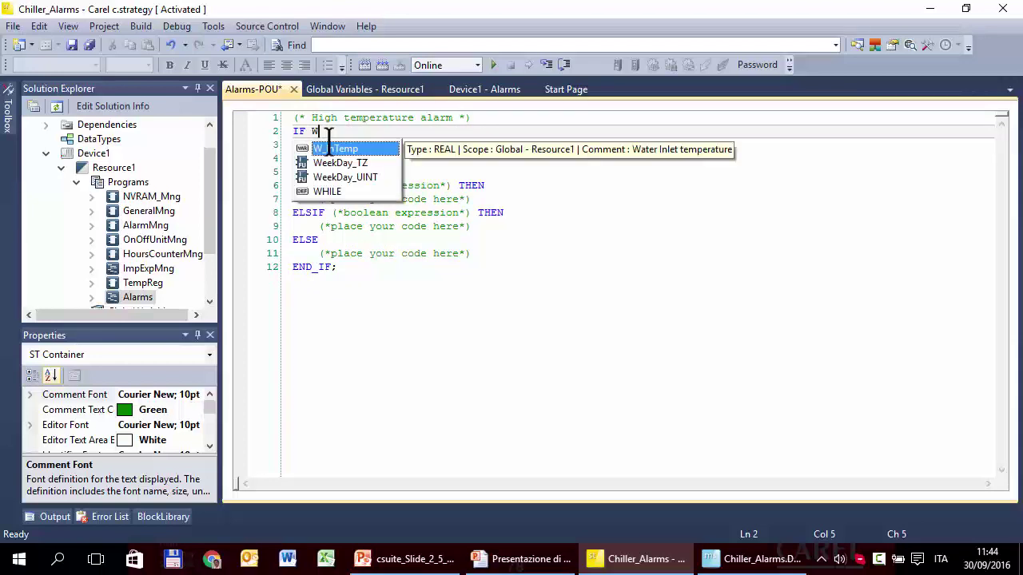
pyautogui.doubleClick(328, 146)
pyautogui.write('>=')
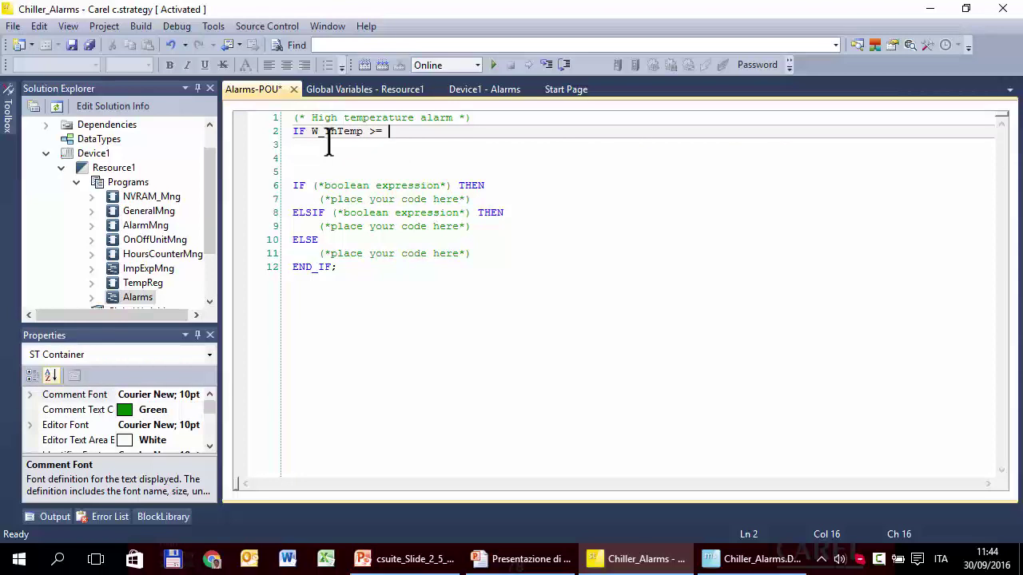
pyautogui.write(' 15.0 THEN')
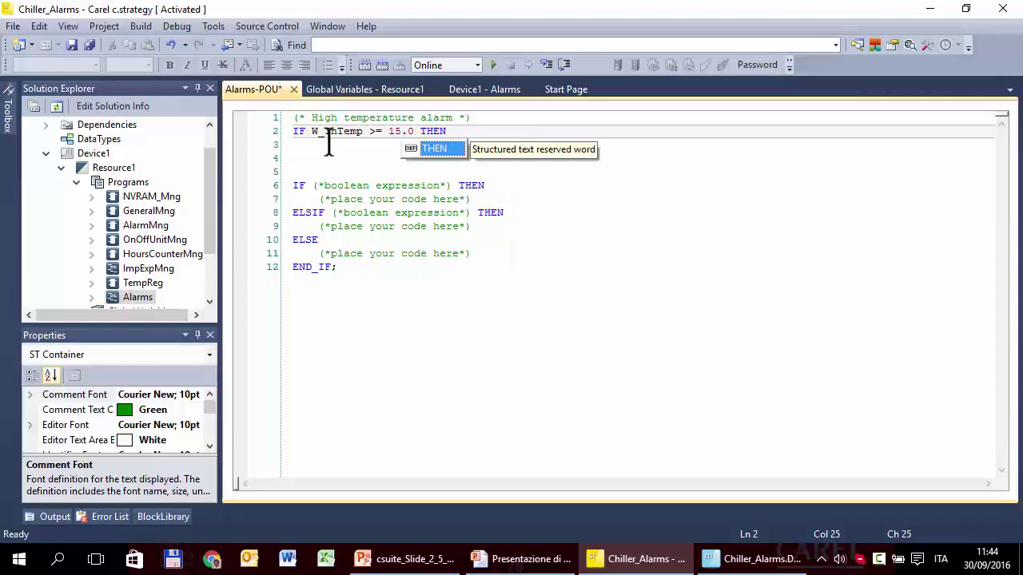
pyautogui.press('Return')
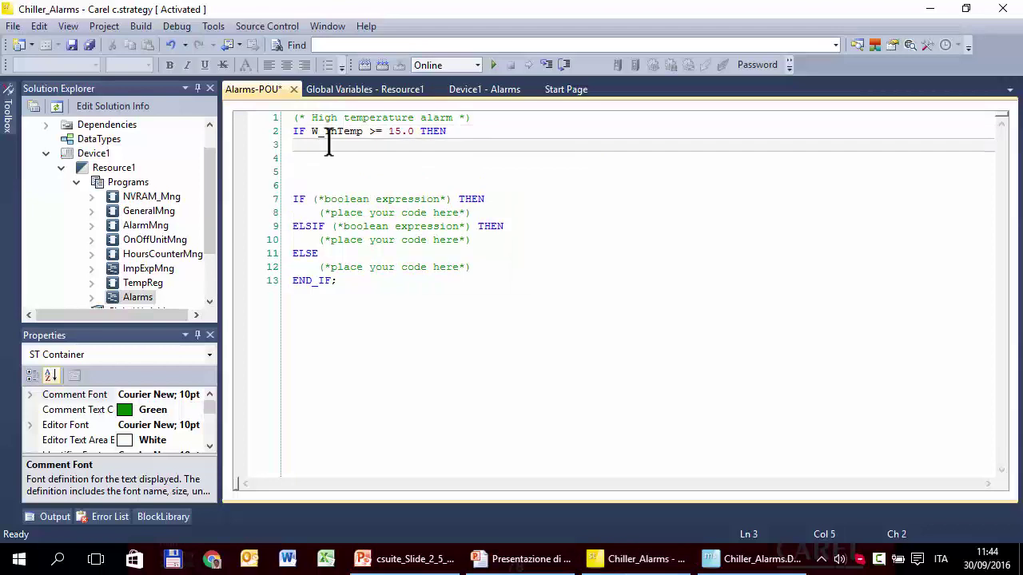
# Step: Assign TRUE to AL_HiTemp.Trigger inside the IF branch and add an ELSE line below it
pyautogui.write('Al')
pyautogui.press('Down')
pyautogui.press('Down')
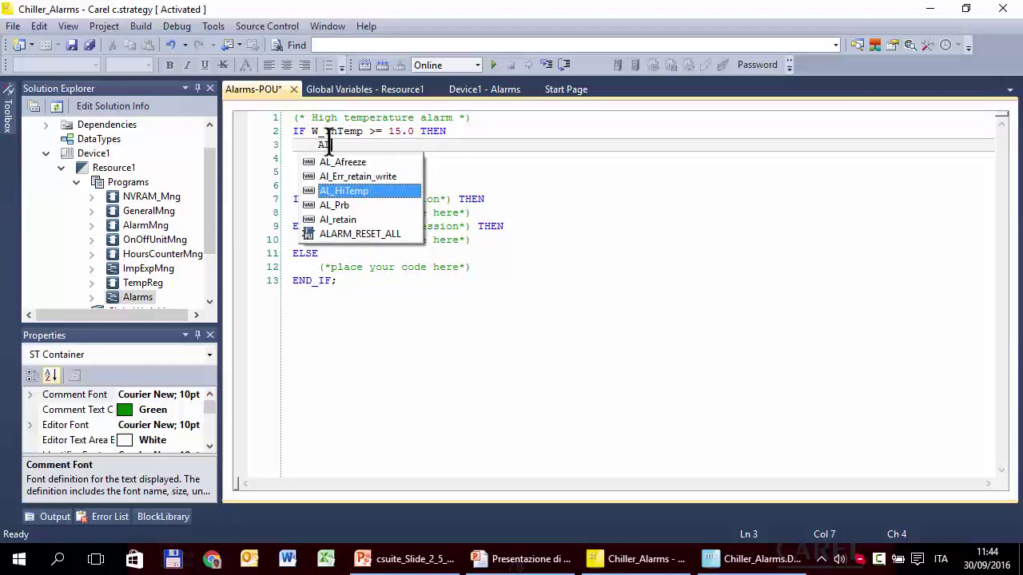
pyautogui.press('Return')
pyautogui.write('.')
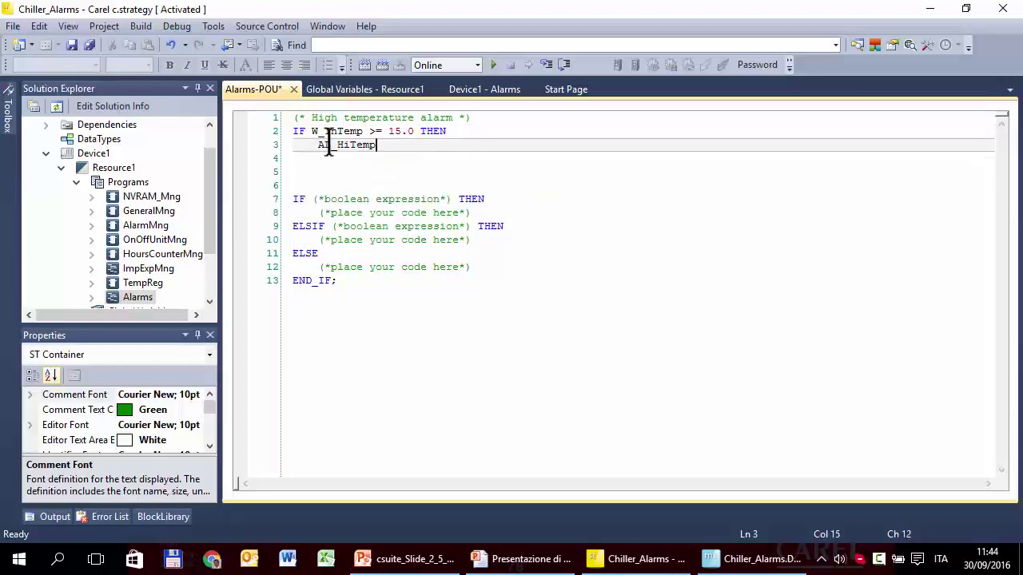
pyautogui.press('Down')
pyautogui.press('Down')
pyautogui.press('Return')
pyautogui.write(':= TRU')
pyautogui.press('Return')
pyautogui.write(';')
pyautogui.press('Return')
pyautogui.write('ELSE')
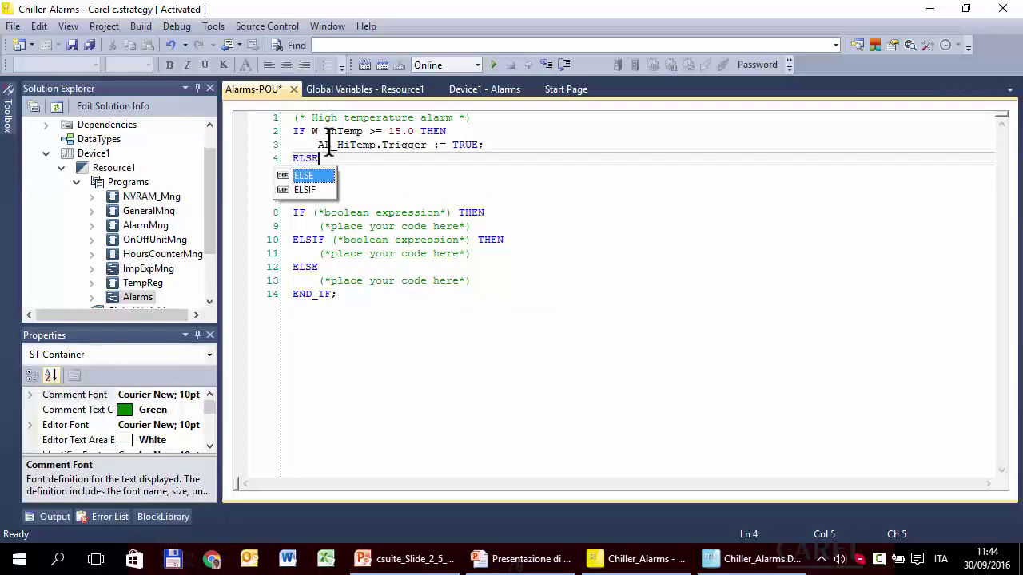
# Step: Assign FALSE to AL_HiTemp.Trigger in the ELSE branch of the high temperature alarm block
pyautogui.press('Escape')
pyautogui.press('Return')
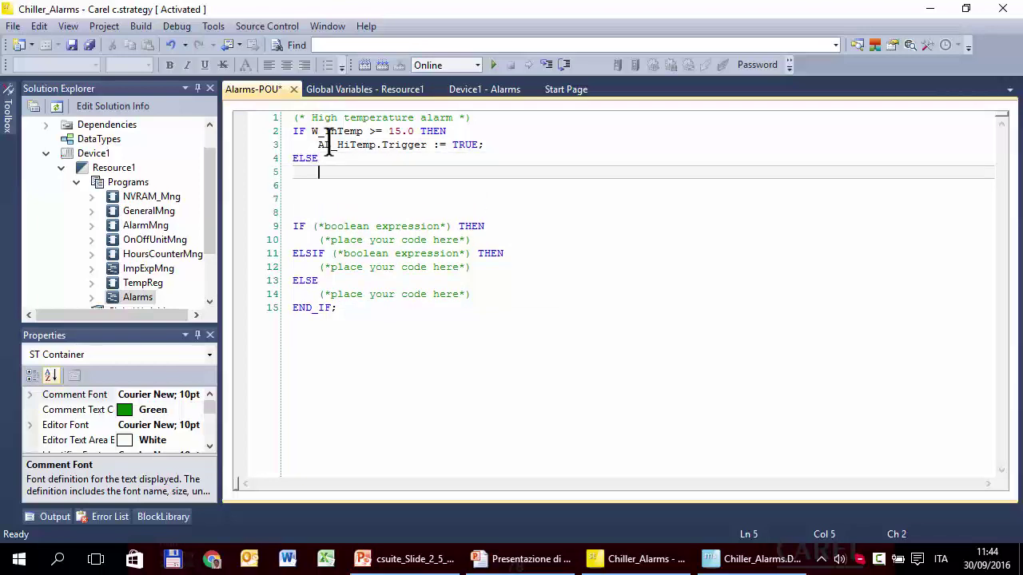
pyautogui.write('AL')
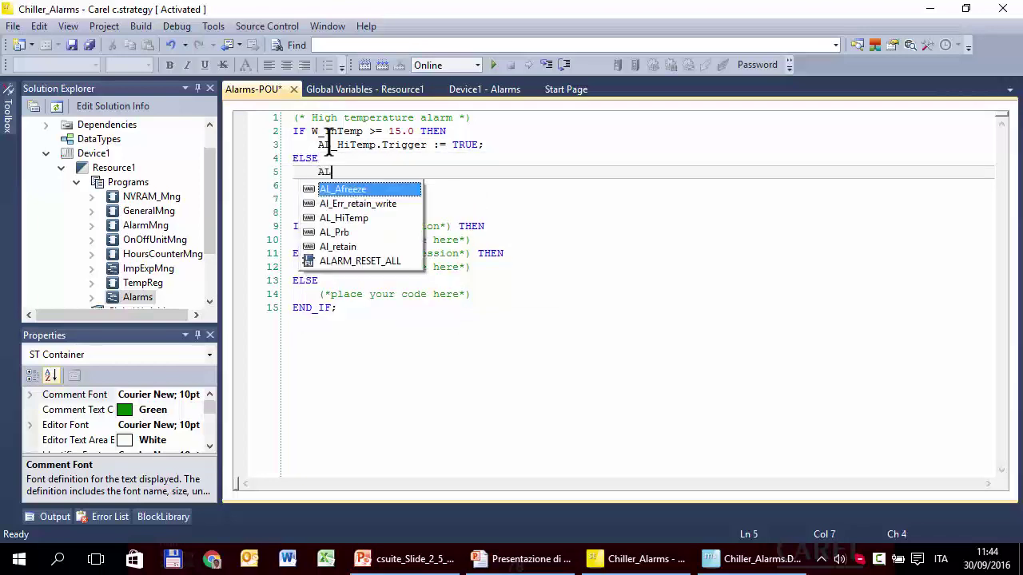
pyautogui.press('Down')
pyautogui.press('Down')
pyautogui.press('Return')
pyautogui.write('.')
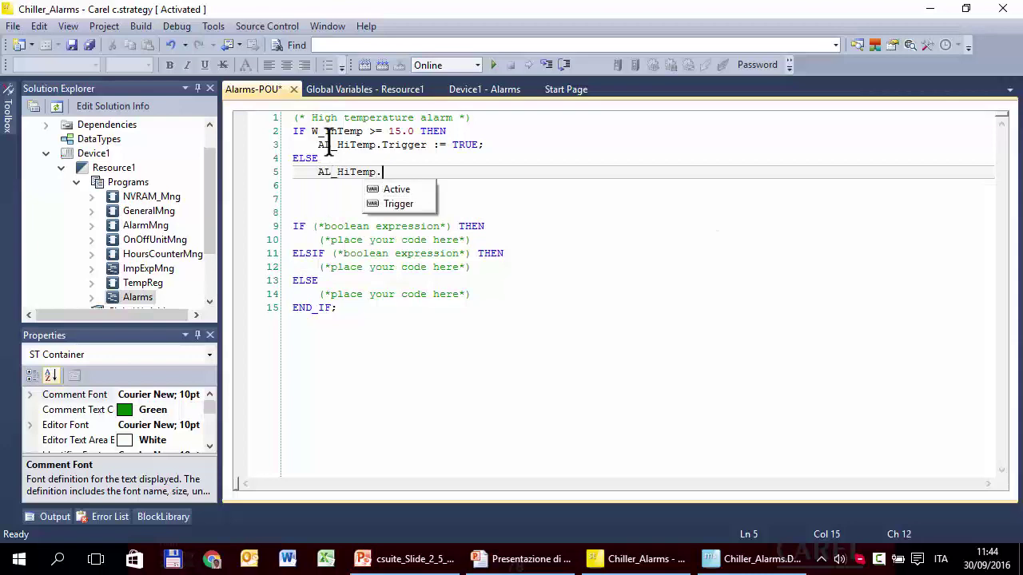
pyautogui.press('Down')
pyautogui.press('Down')
pyautogui.press('Return')
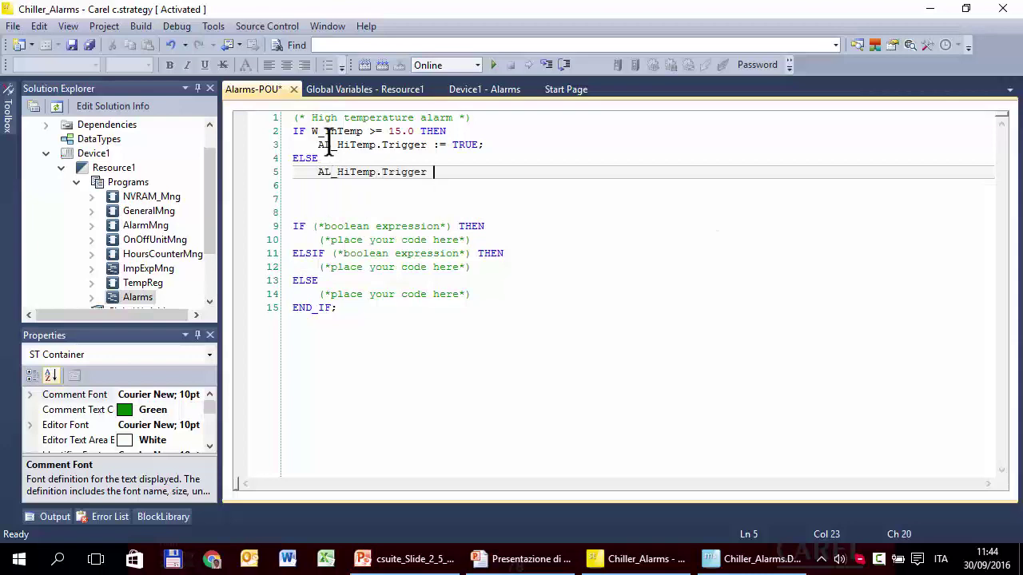
pyautogui.write(':= FALSE;')
pyautogui.press('Return')
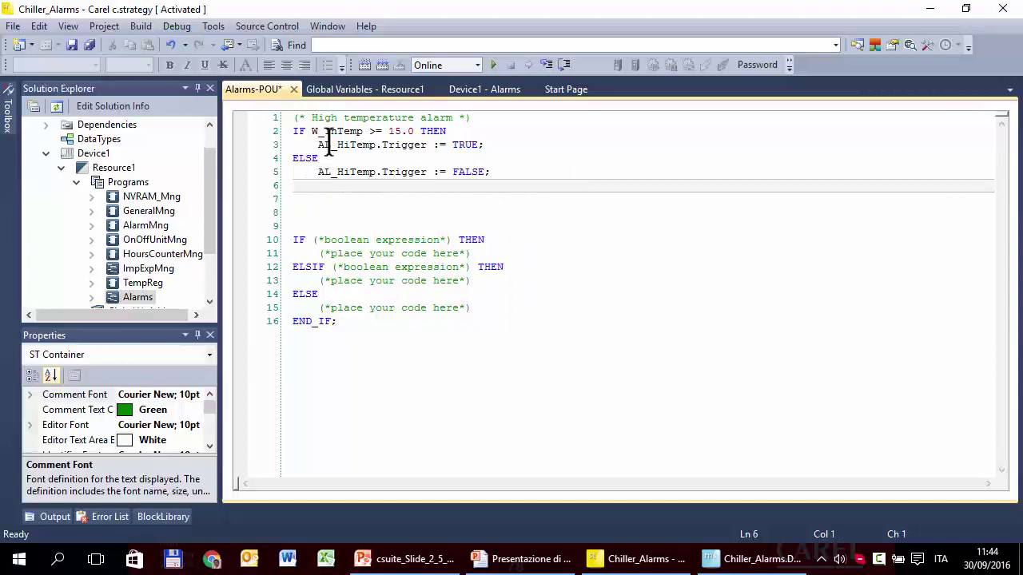
# Step: Close the high temperature IF block with END_IF; on line 6
pyautogui.write('EN')
pyautogui.press('Down')
pyautogui.press('Down')
pyautogui.press('Return')
pyautogui.write(';')
pyautogui.click(319, 211)
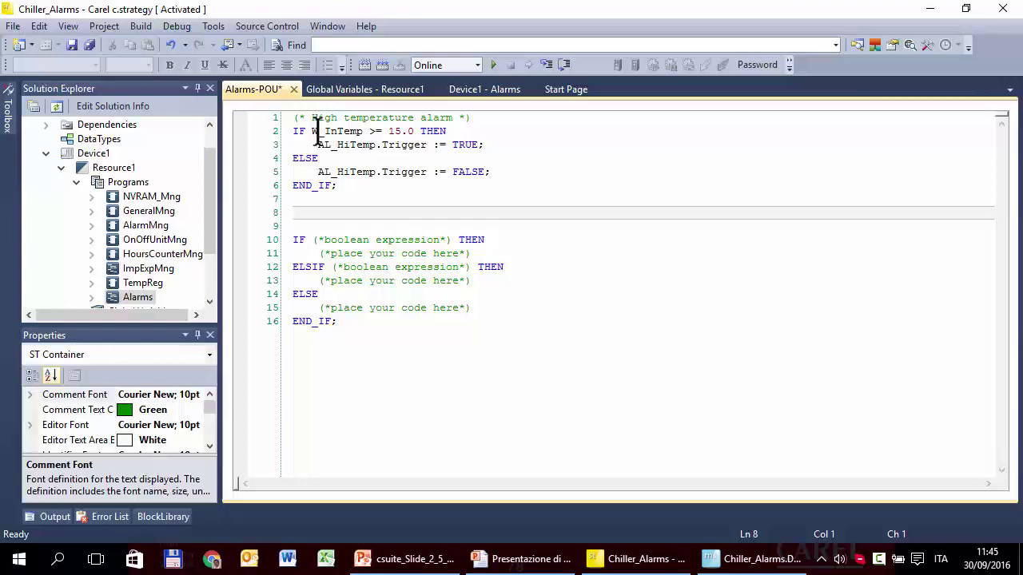
# Step: Examine the temperature threshold and the AL_HiTemp.Trigger variable in the high temperature alarm block
pyautogui.click(390, 131)
pyautogui.doubleClick(392, 131)
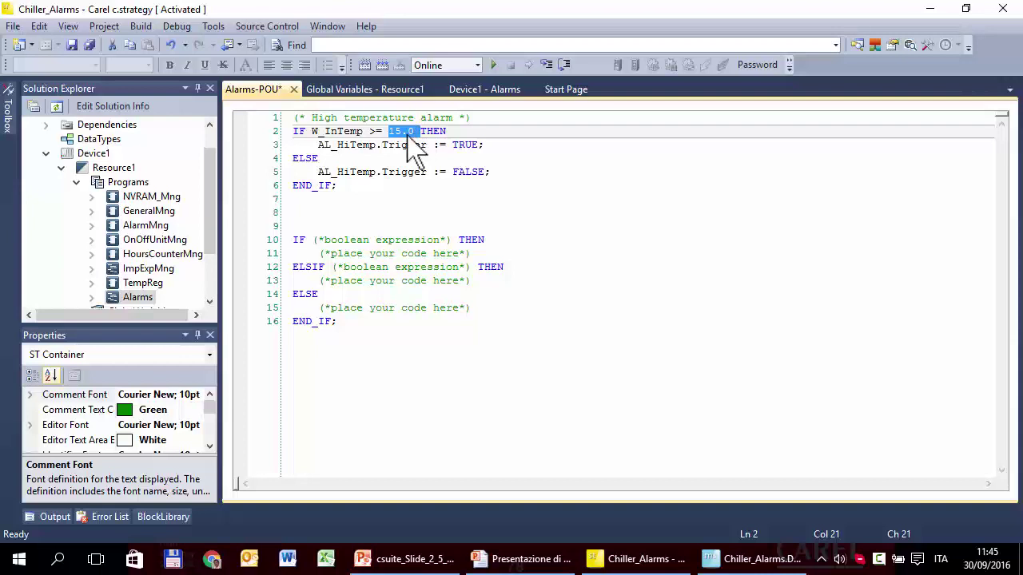
pyautogui.click(395, 132)
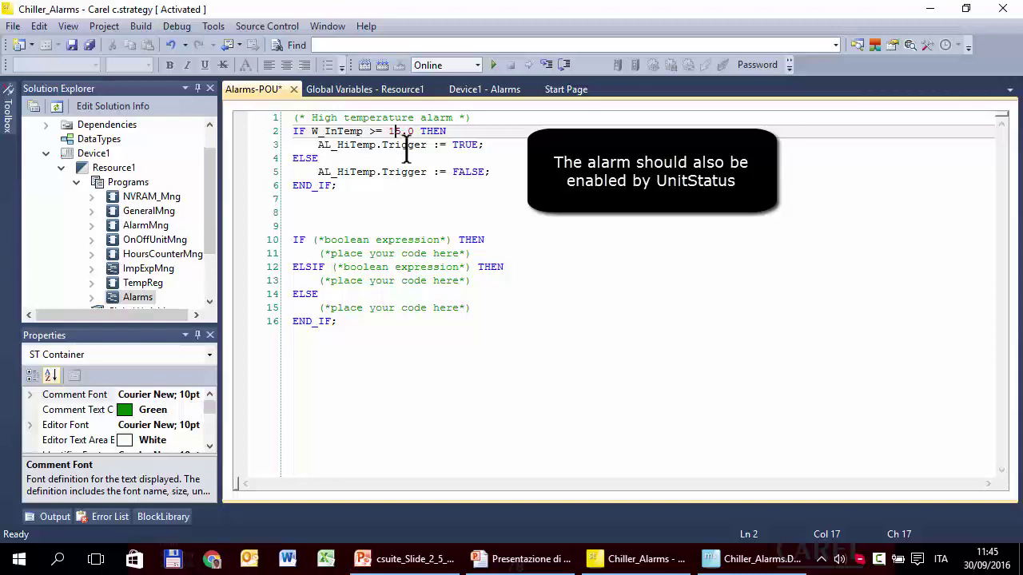
pyautogui.click(319, 145)
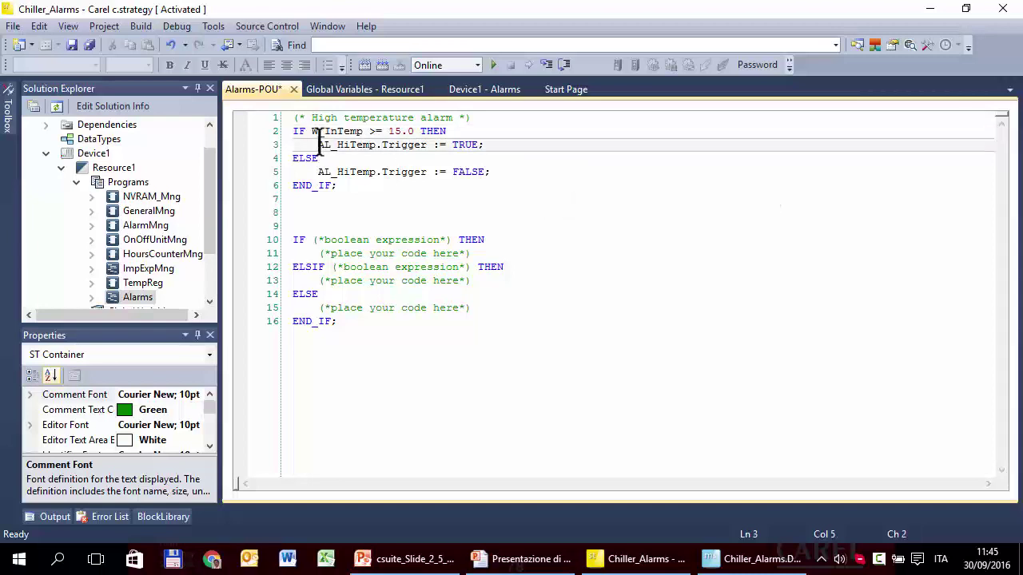
pyautogui.moveTo(319, 144); pyautogui.dragTo(427, 151)
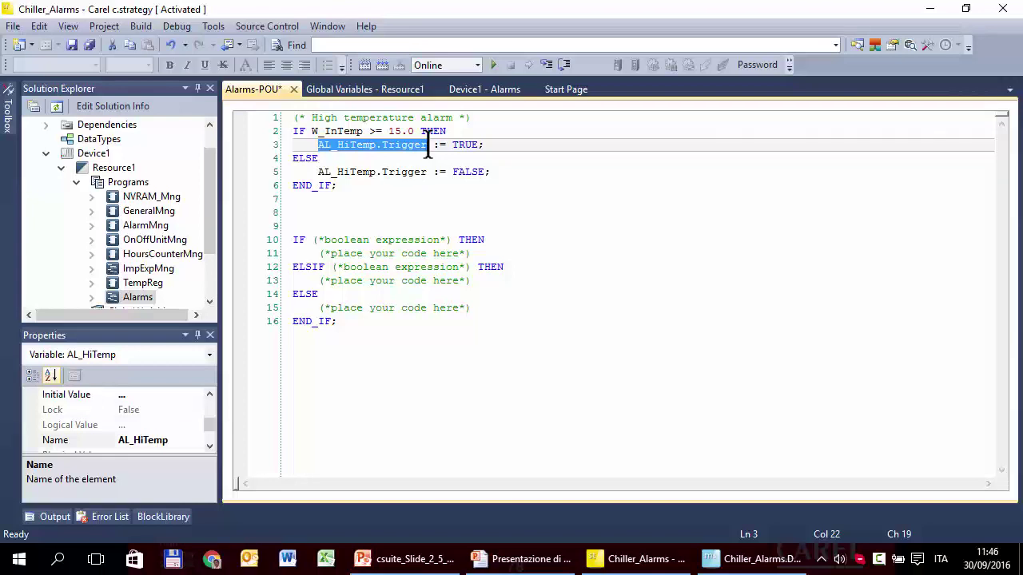
# Step: Add the comment (* Antifreeze alarm *) on line 8, below the high temperature block
pyautogui.click(377, 211)
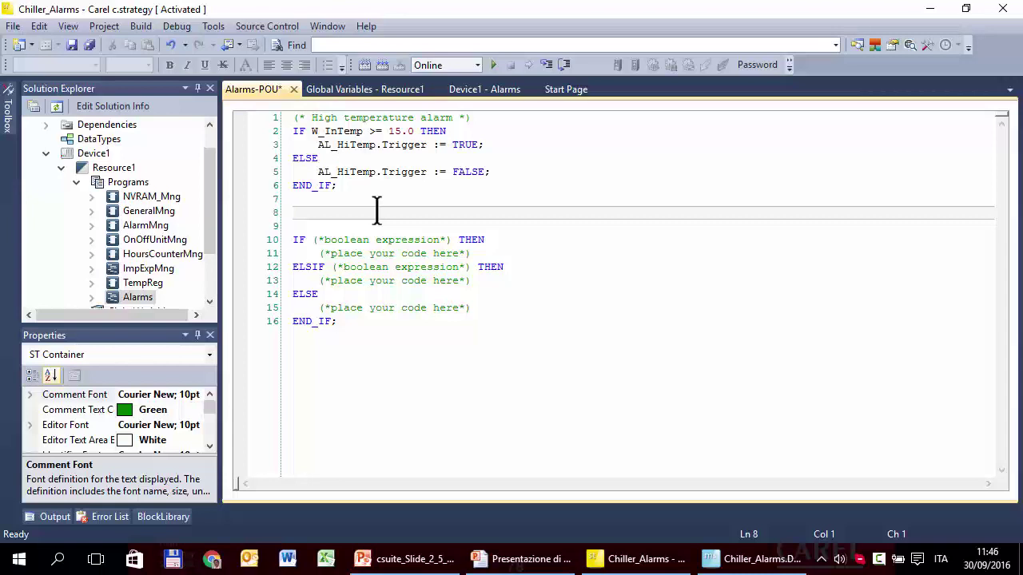
pyautogui.write('(* Antifreeze alarm *')
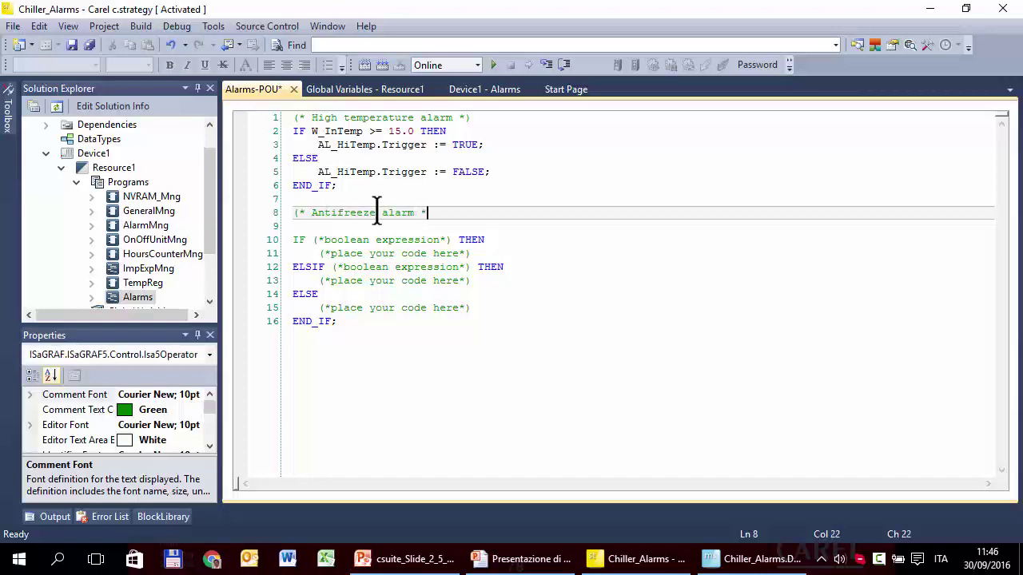
pyautogui.write(')')
pyautogui.press('Return')
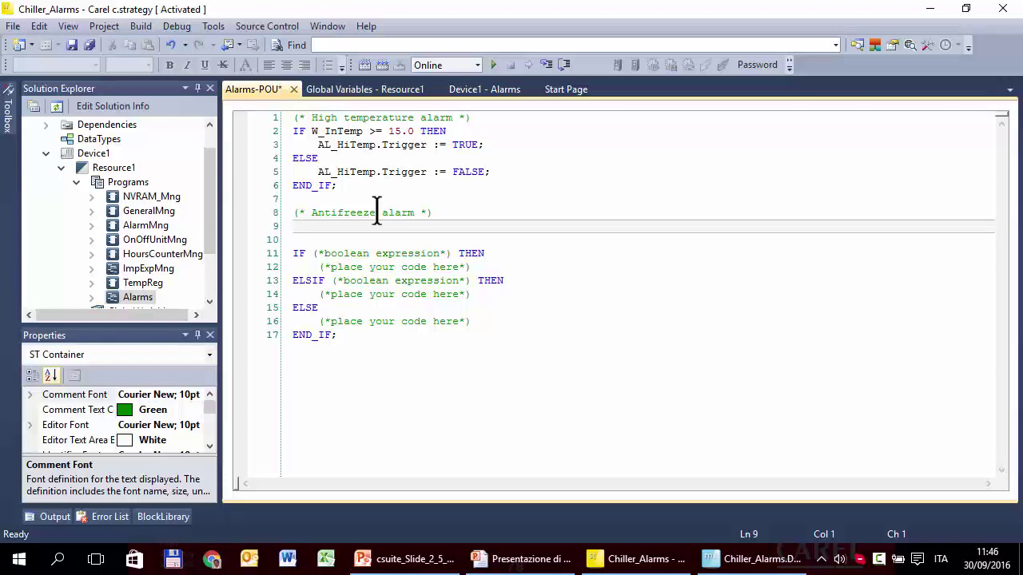
# Step: Write the antifreeze condition IF W_InTemp <= 3.0 THEN below its comment
pyautogui.write('I')
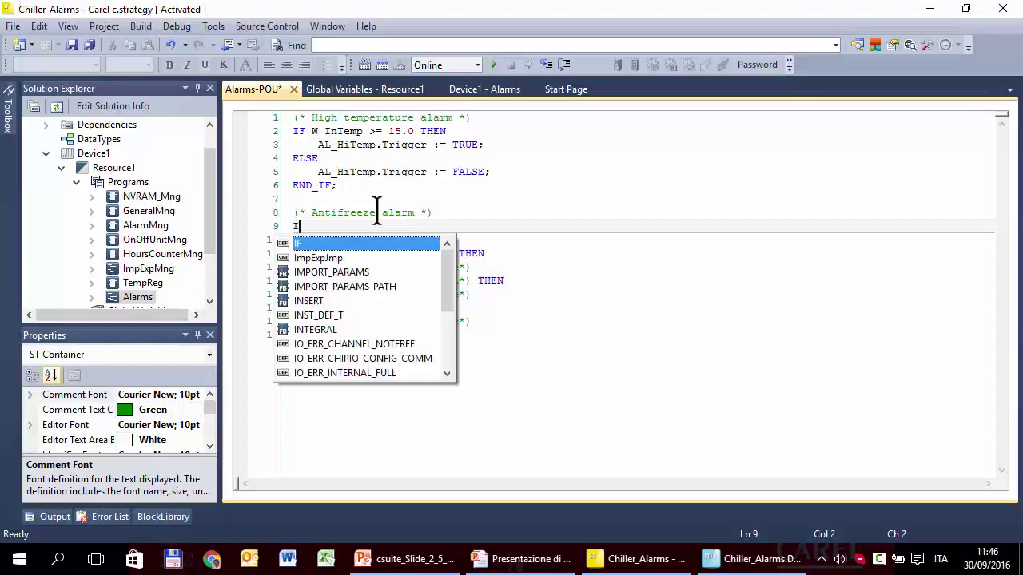
pyautogui.write('F W')
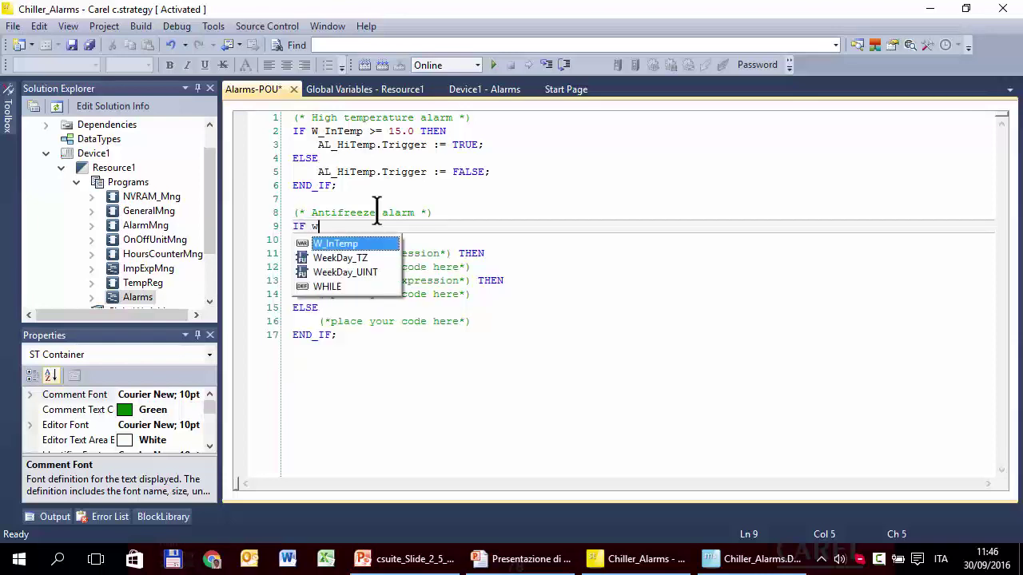
pyautogui.press('Return')
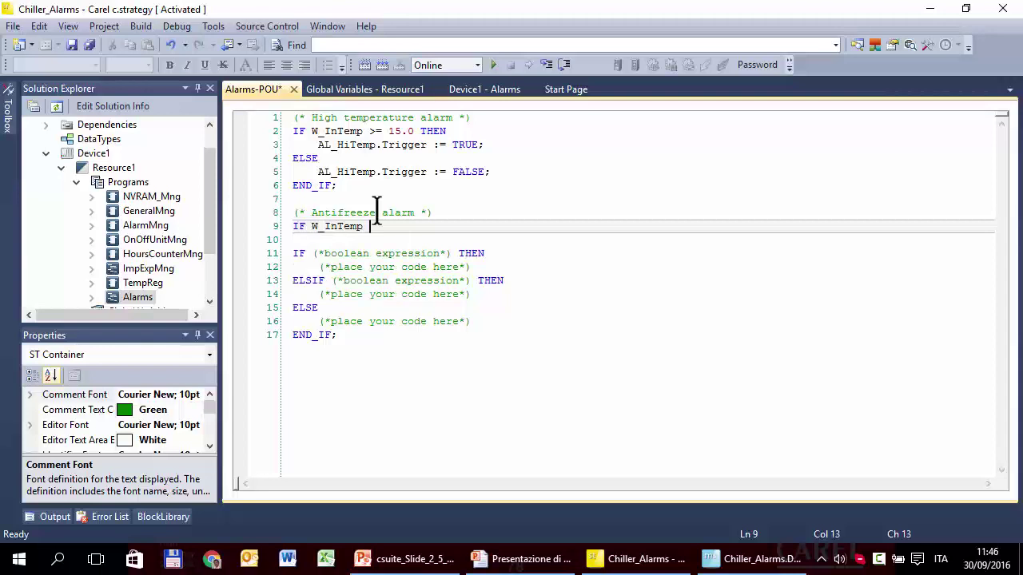
pyautogui.write('<= 3.0 THEN')
pyautogui.press('Return')
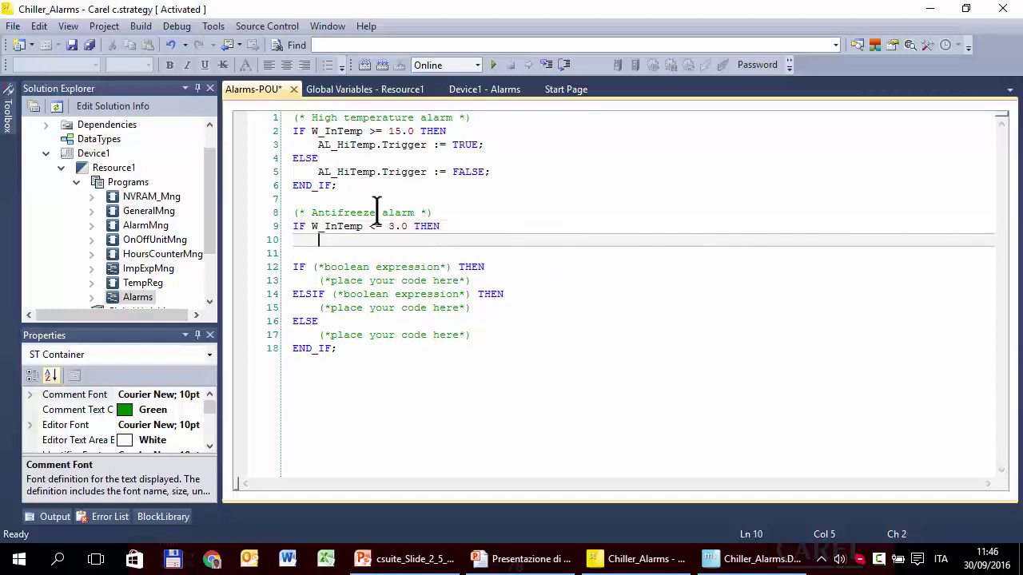
# Step: Assign TRUE to AL_Afreeze.Trigger inside the IF branch of the antifreeze alarm block
pyautogui.write('al')
pyautogui.press('Down')
pyautogui.press('Down')
pyautogui.press('Down')
pyautogui.press('Down')
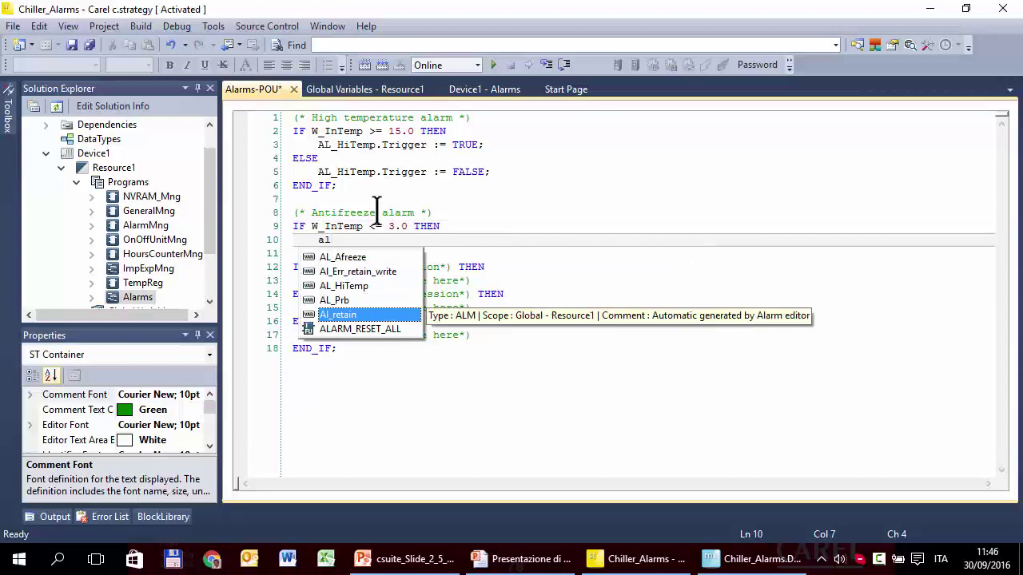
pyautogui.press('Up')
pyautogui.press('Up')
pyautogui.press('Up')
pyautogui.press('Up')
pyautogui.press('Return')
pyautogui.write('.')
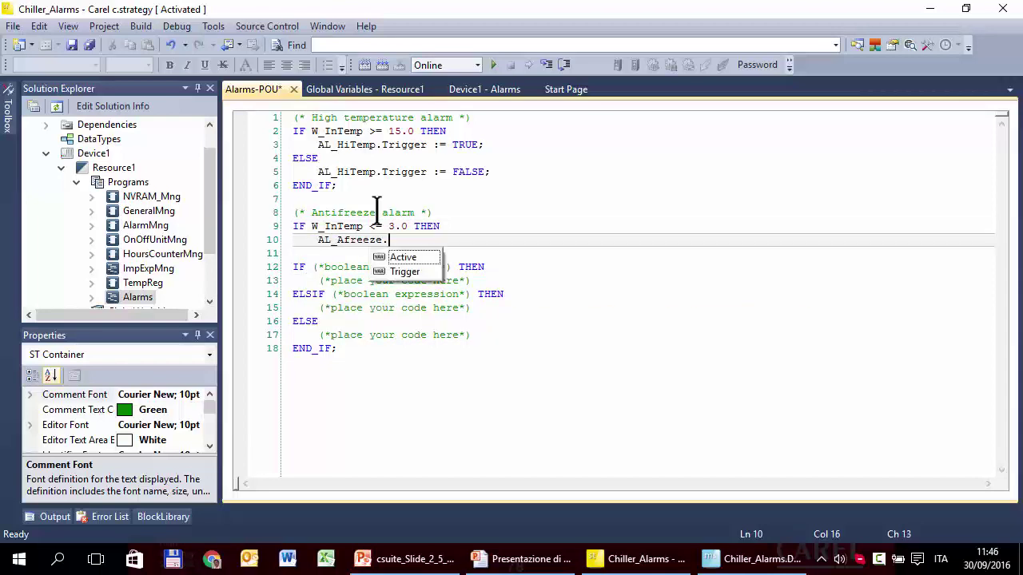
pyautogui.press('Down')
pyautogui.press('Down')
pyautogui.press('Return')
pyautogui.write(':=')
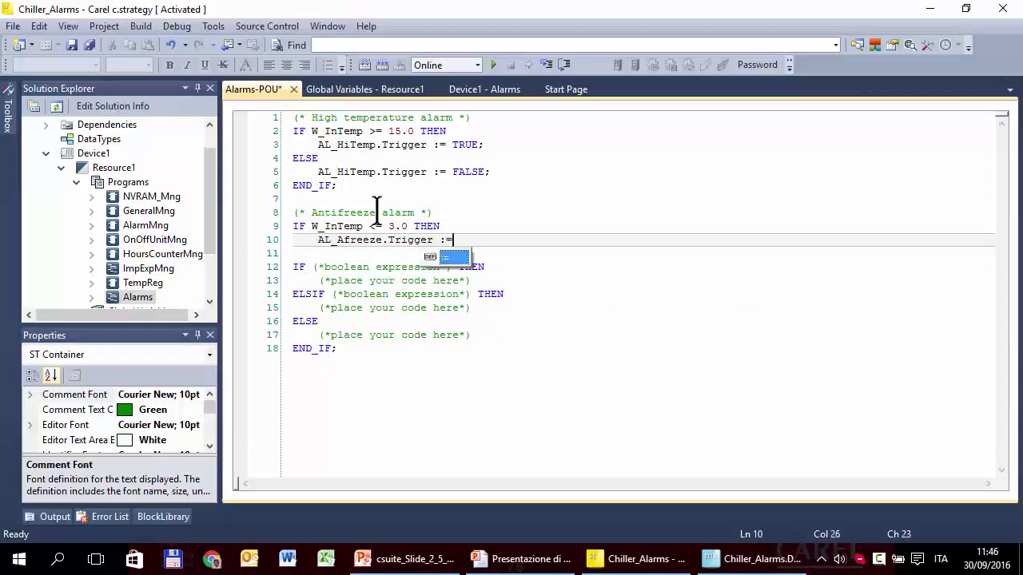
pyautogui.write(' TRUE')
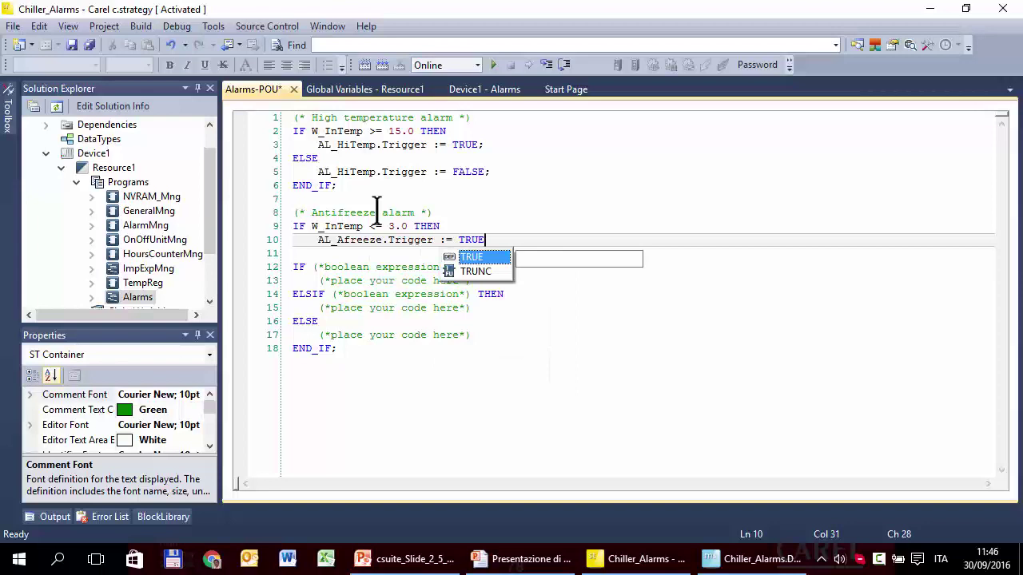
pyautogui.write(';')
pyautogui.press('Return')
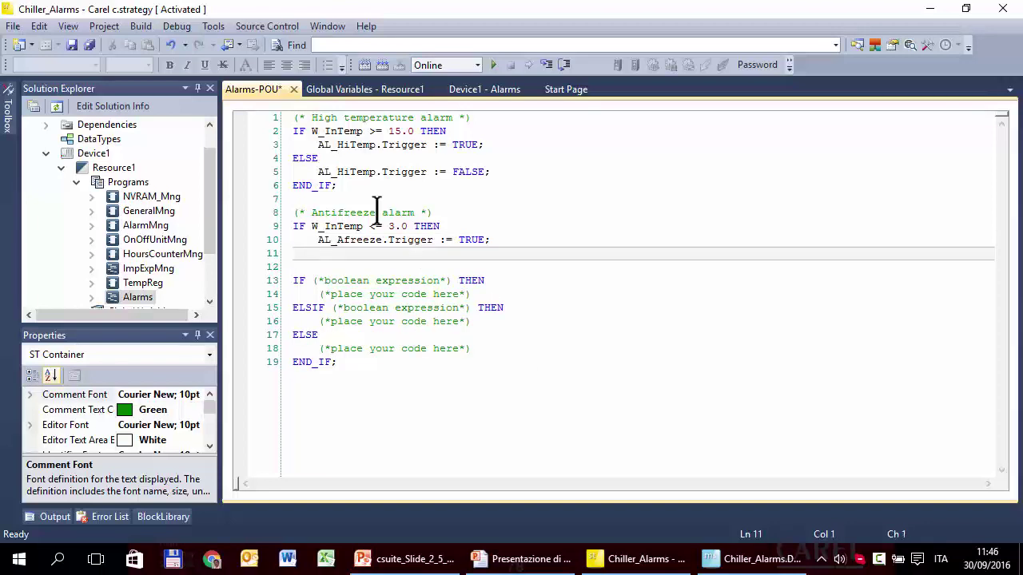
# Step: Add an ELSE branch to the antifreeze block that assigns FALSE to AL_Afreeze.Trigger
pyautogui.write('ELSE')
pyautogui.press('Tab')
pyautogui.press('Return')
pyautogui.write('AL')
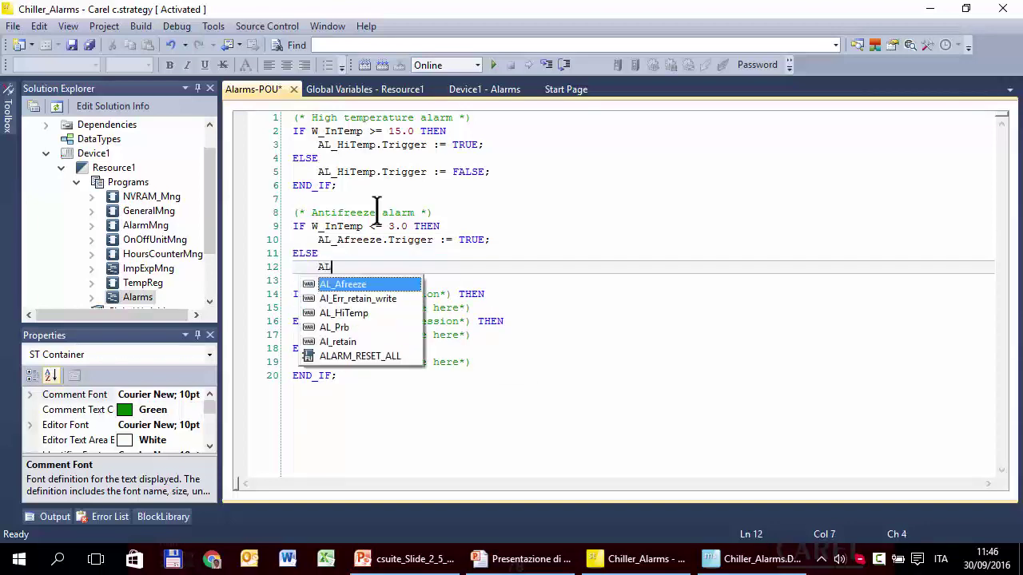
pyautogui.press('Down')
pyautogui.press('Up')
pyautogui.press('Tab')
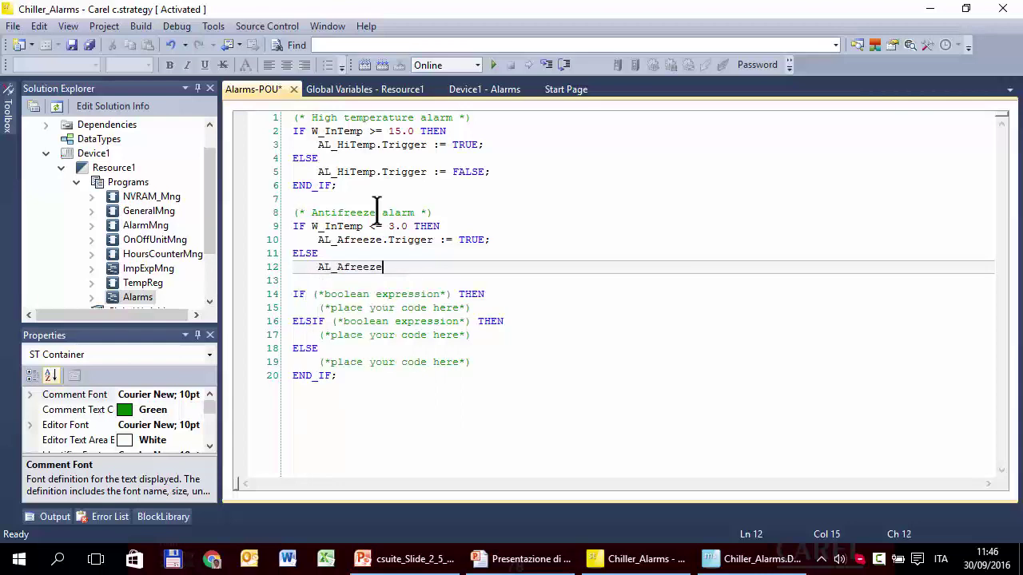
pyautogui.write('.')
pyautogui.press('Down')
pyautogui.press('Tab')
pyautogui.write(':= F')
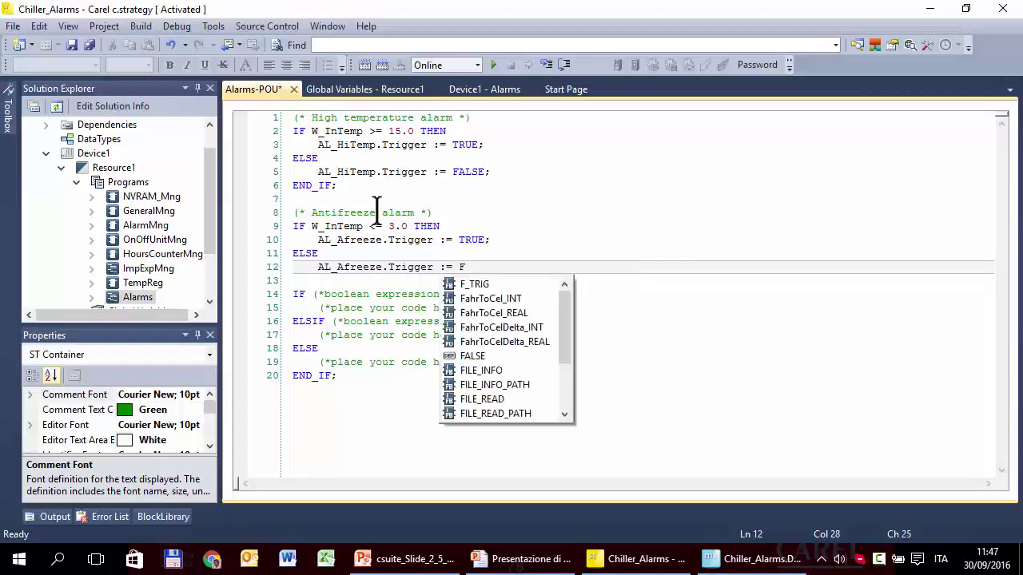
pyautogui.write('ALSE')
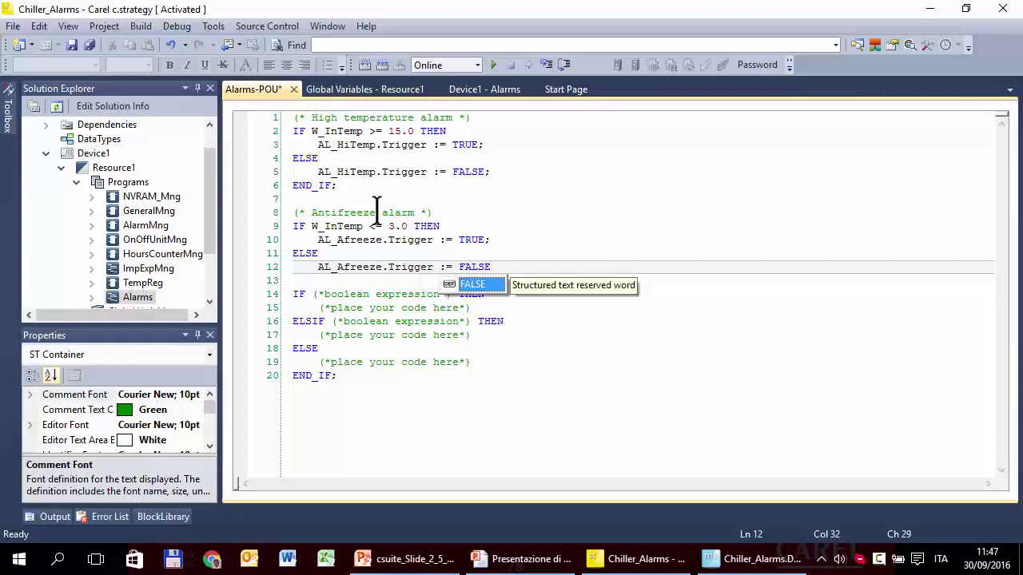
pyautogui.write(';')
pyautogui.press('Return')
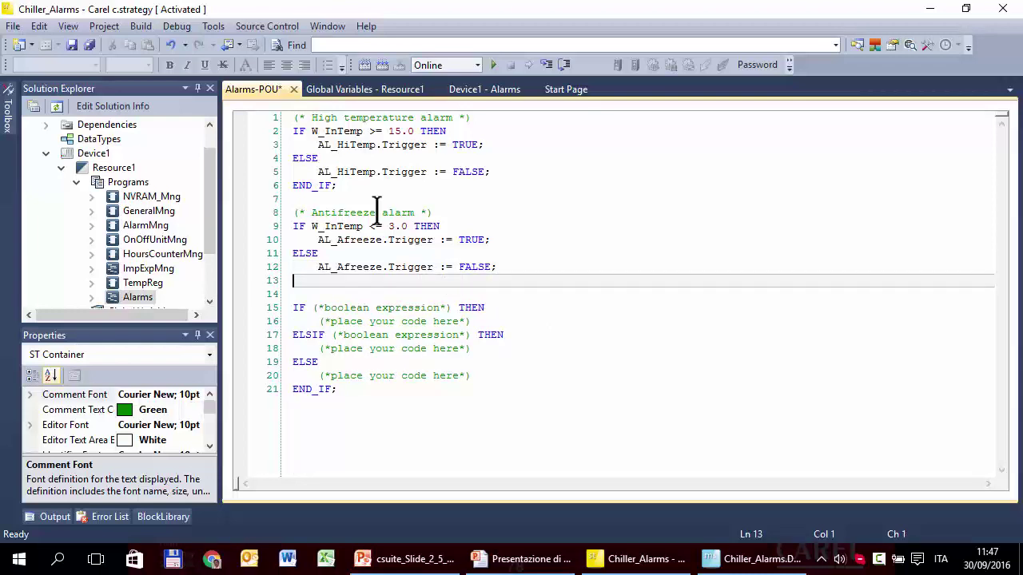
# Step: Close the antifreeze IF block with END_IF; on line 13
pyautogui.write('END')
pyautogui.press('Down')
pyautogui.press('Down')
pyautogui.press('Down')
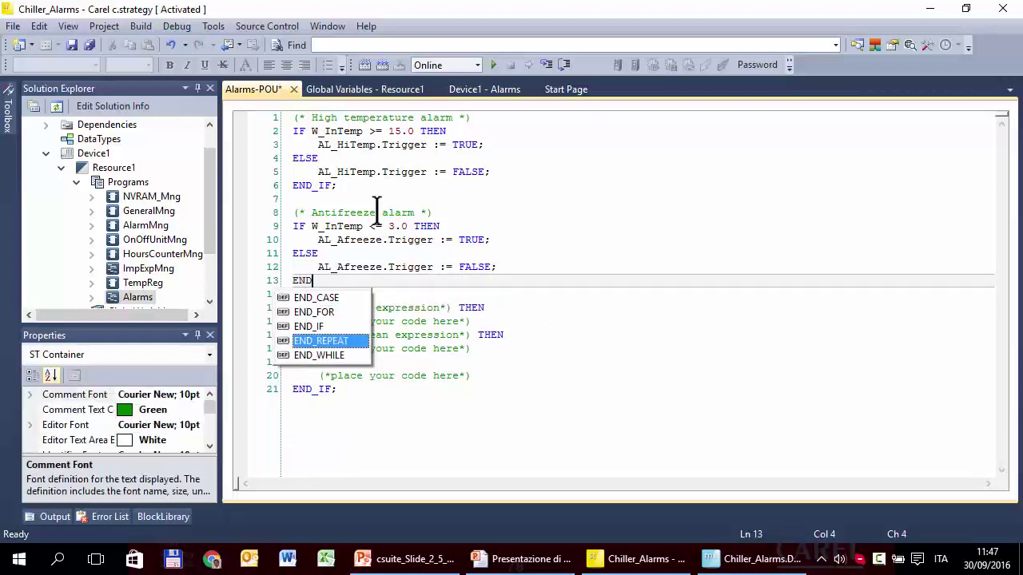
pyautogui.press('Up')
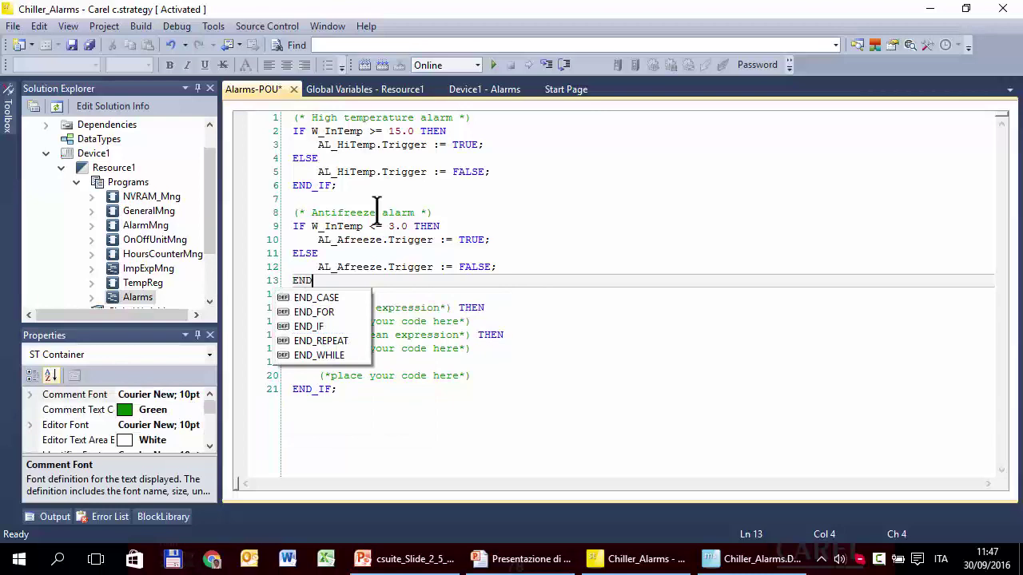
pyautogui.press('Down')
pyautogui.press('Down')
pyautogui.press('Down')
pyautogui.press('Return')
pyautogui.write(';')
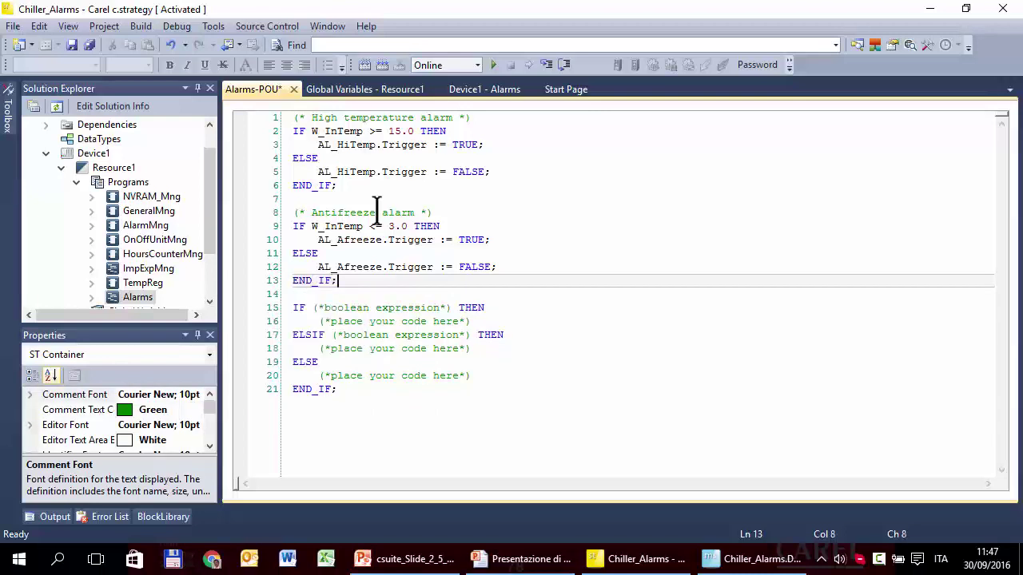
# Step: Add the comment (* Broken probe alarm *) on line 15, below the antifreeze block
pyautogui.press('Down')
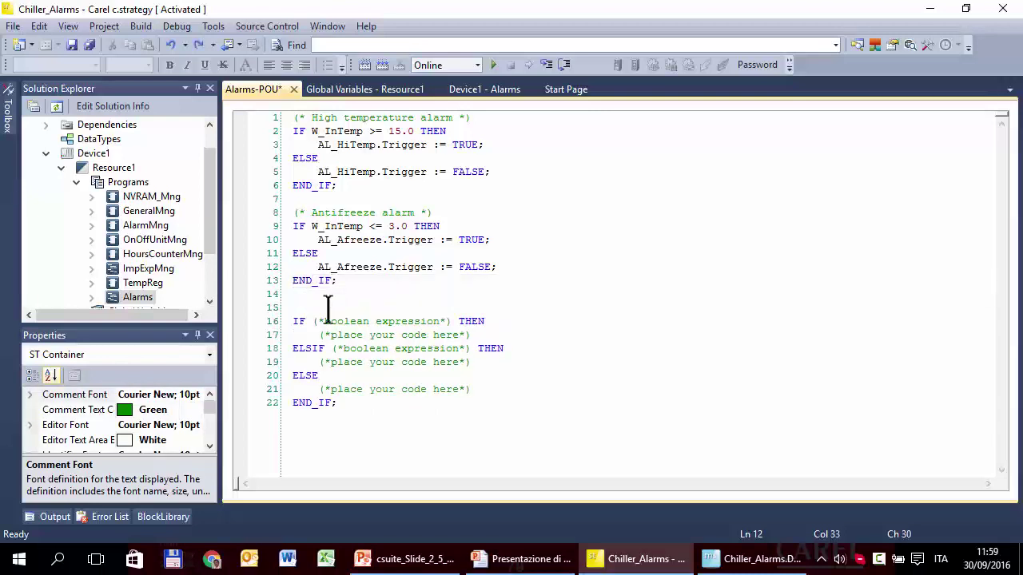
pyautogui.press('Return')
pyautogui.write('(* Br')
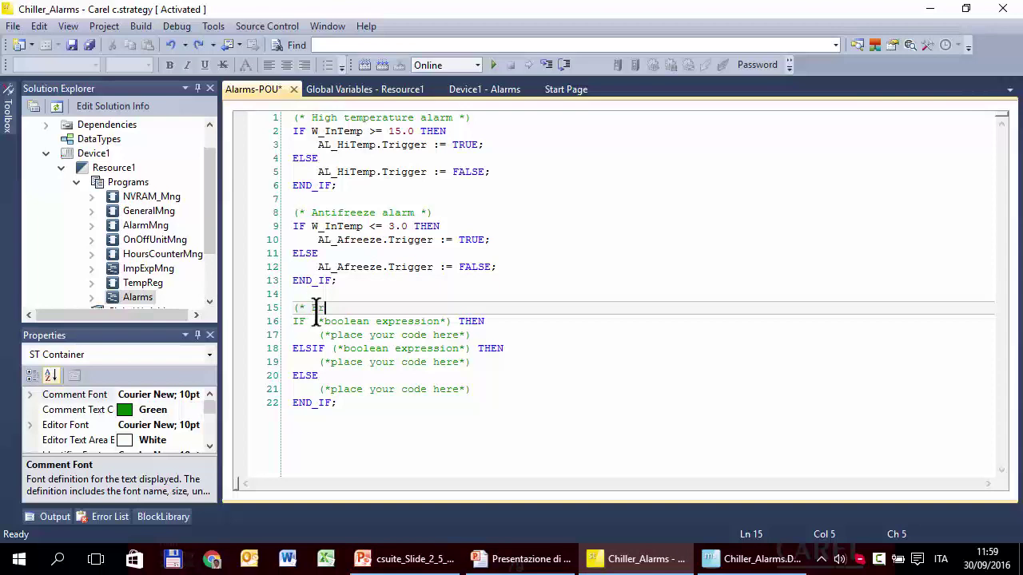
pyautogui.write('oken pro')
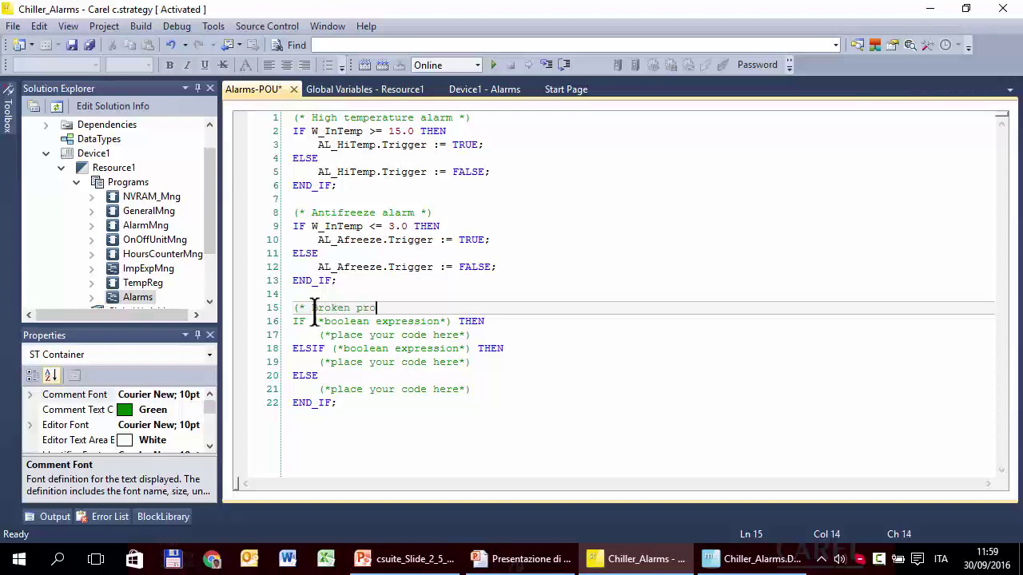
pyautogui.write('be alarms')
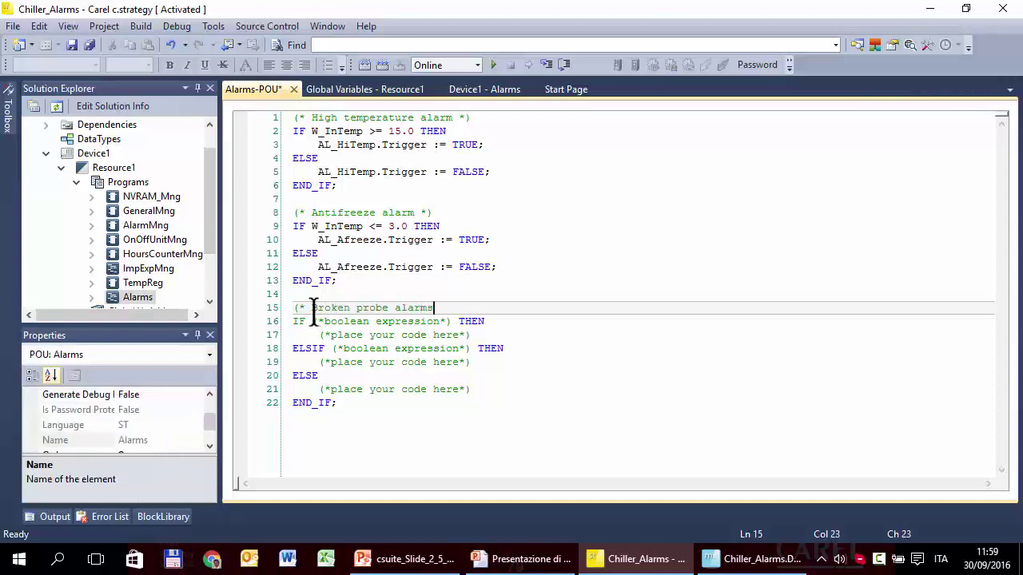
pyautogui.press('BackSpace')
pyautogui.press('BackSpace')
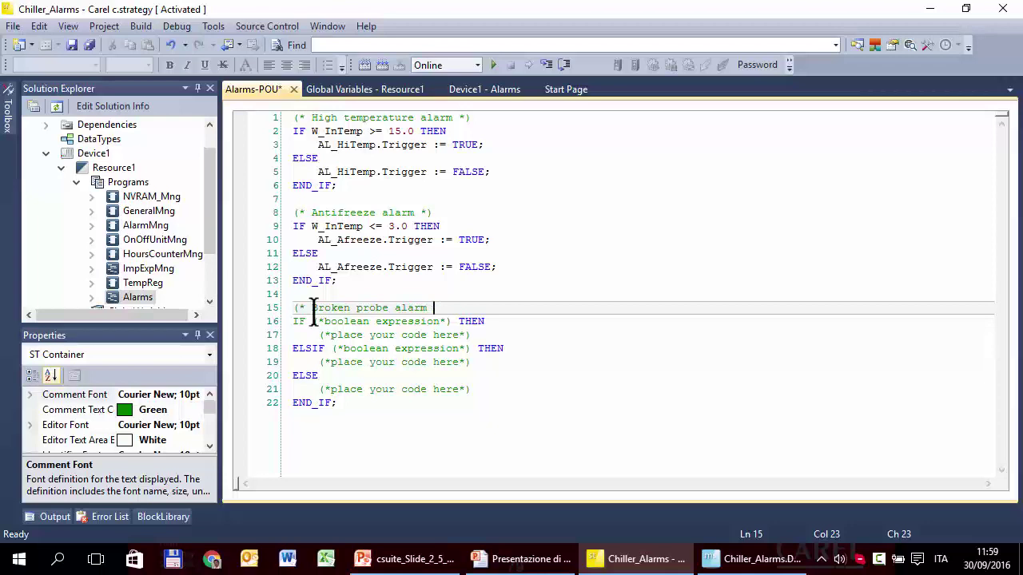
pyautogui.write('*)')
# Step: Delete the leftover IF/ELSIF/ELSE template code beneath the broken probe comment
pyautogui.press('Return')
pyautogui.hotkey('shift', 'Down')
pyautogui.hotkey('shift', 'Down')
pyautogui.hotkey('shift', 'Down')
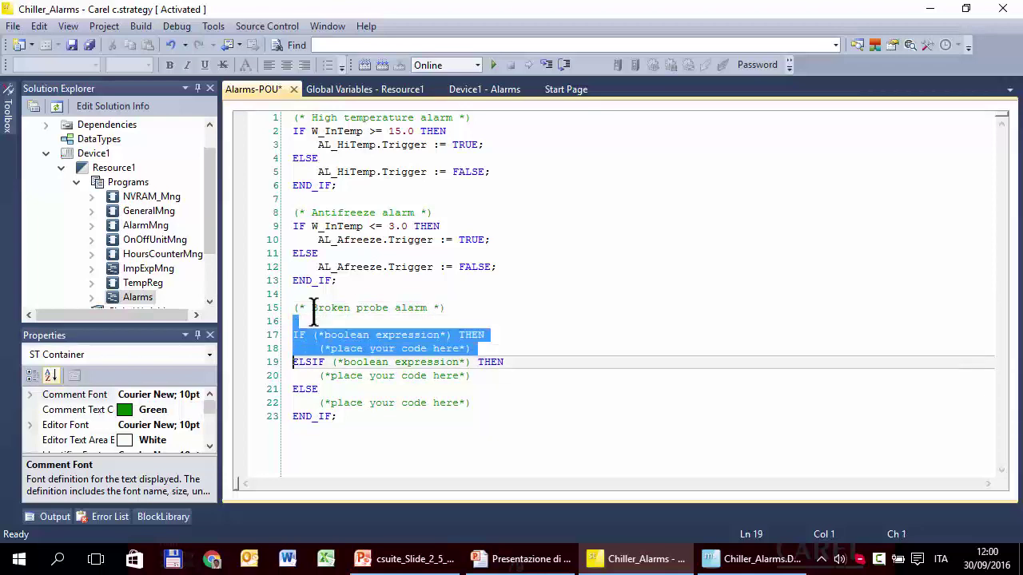
pyautogui.hotkey('ctrl', 'shift', 'Right')
pyautogui.hotkey('ctrl', 'shift', 'Right')
pyautogui.hotkey('ctrl', 'shift', 'Right')
pyautogui.hotkey('ctrl', 'shift', 'Right')
pyautogui.hotkey('shift', 'Down')
pyautogui.hotkey('shift', 'Down')
pyautogui.hotkey('shift', 'Down')
pyautogui.hotkey('shift', 'Down')
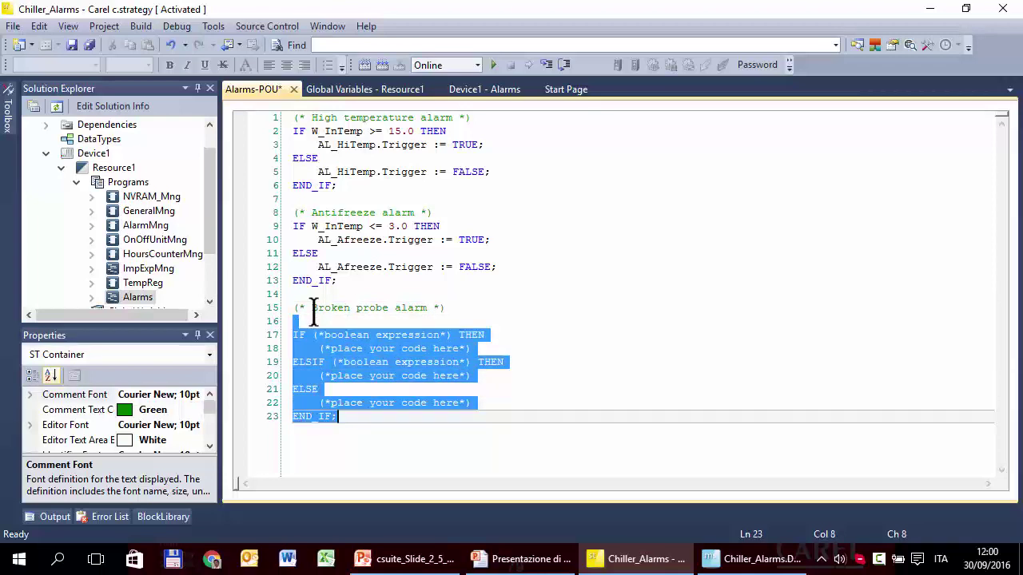
pyautogui.press('Delete')
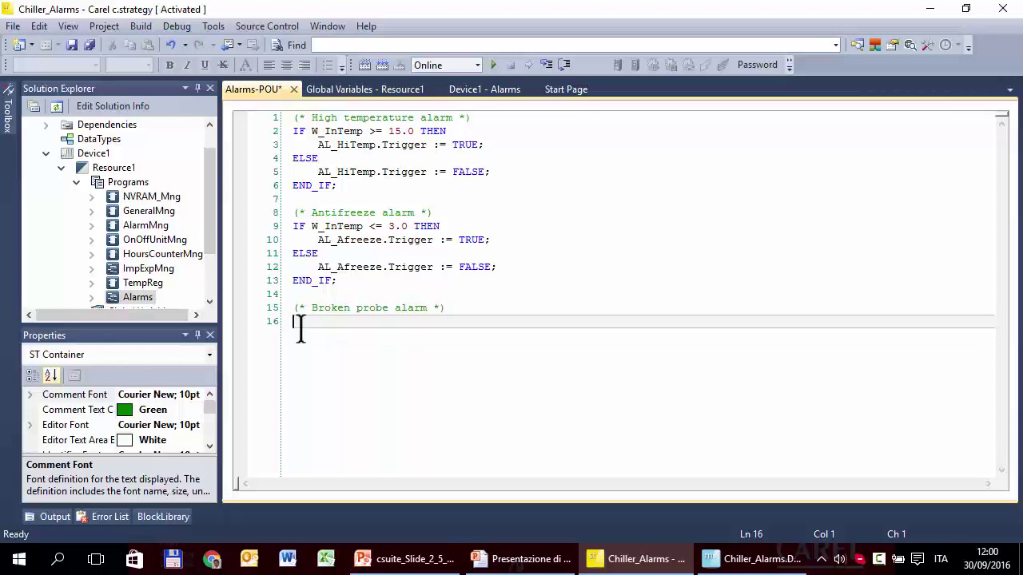
# Step: Write the broken probe condition IF W_InTemp <= -40.0 OR W_InTemp >= 90.0 THEN on line 16
pyautogui.write('IF W_InTemp')
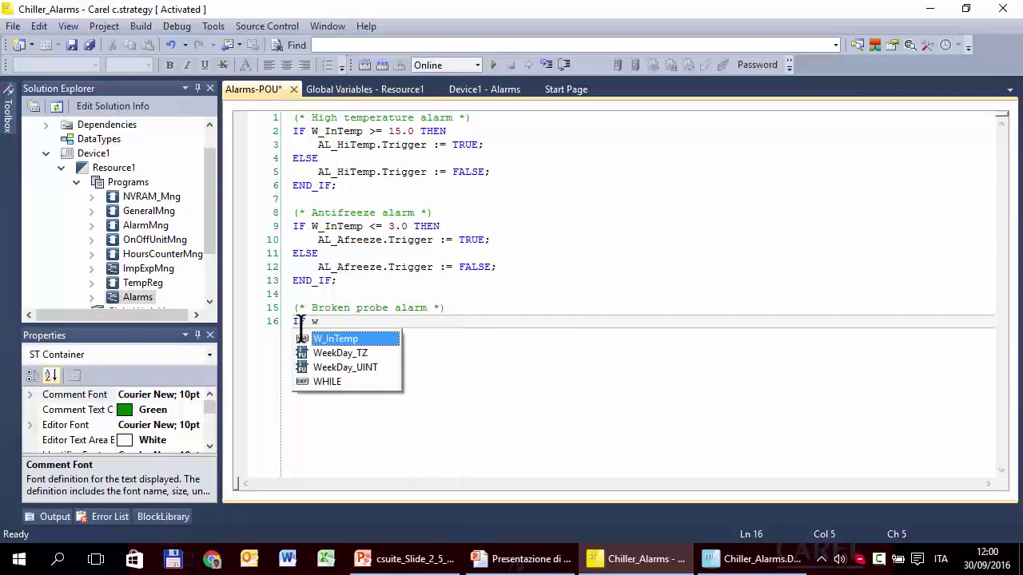
pyautogui.write(' <')
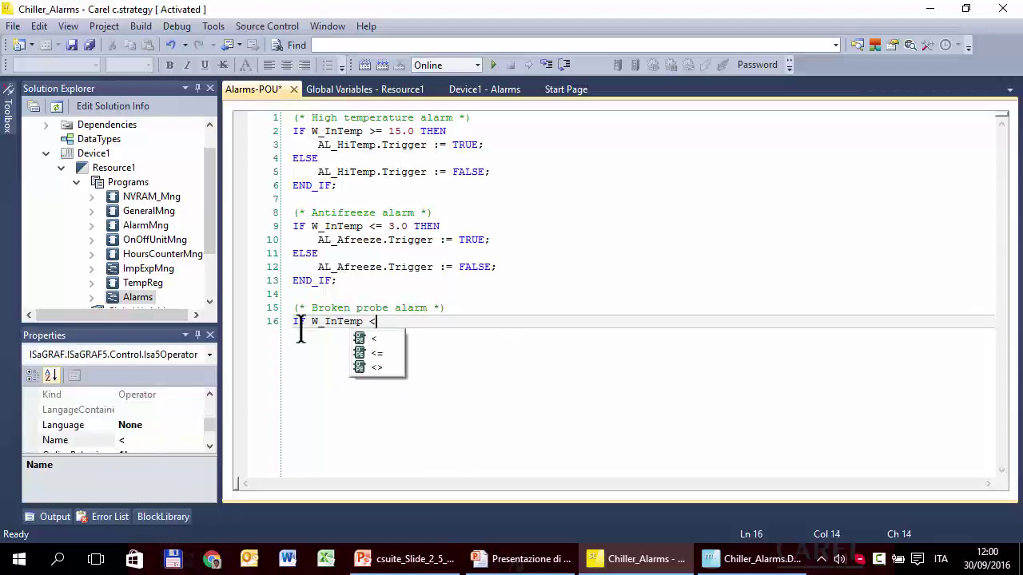
pyautogui.write('= -40.0 RO')
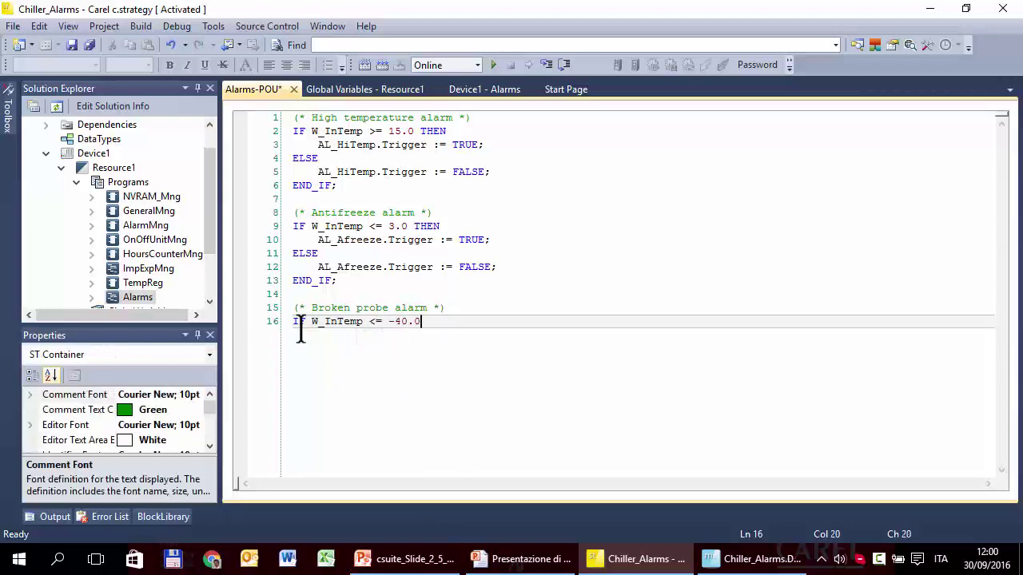
pyautogui.press('BackSpace')
pyautogui.press('BackSpace')
pyautogui.write('OR w')
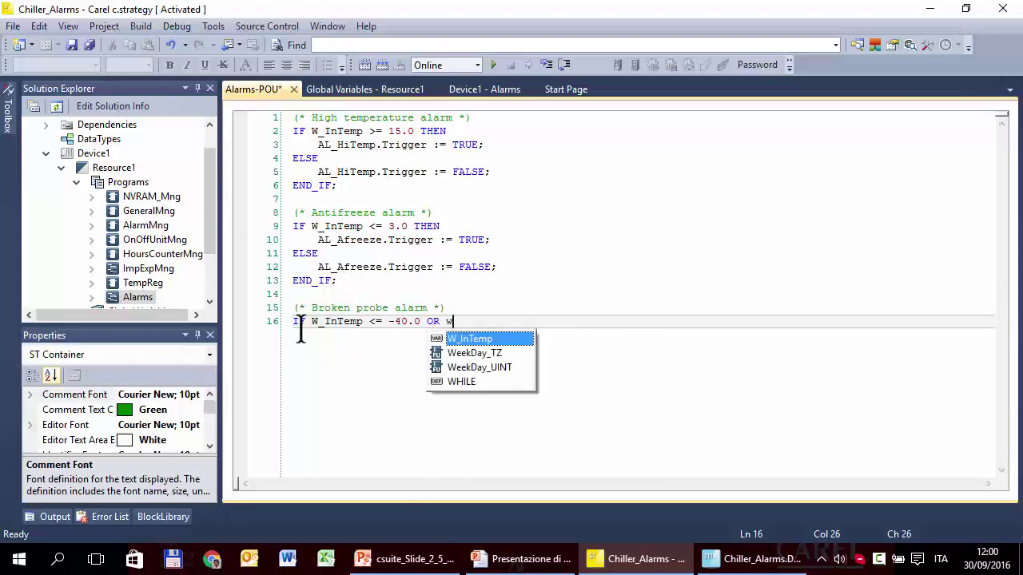
pyautogui.press('Return')
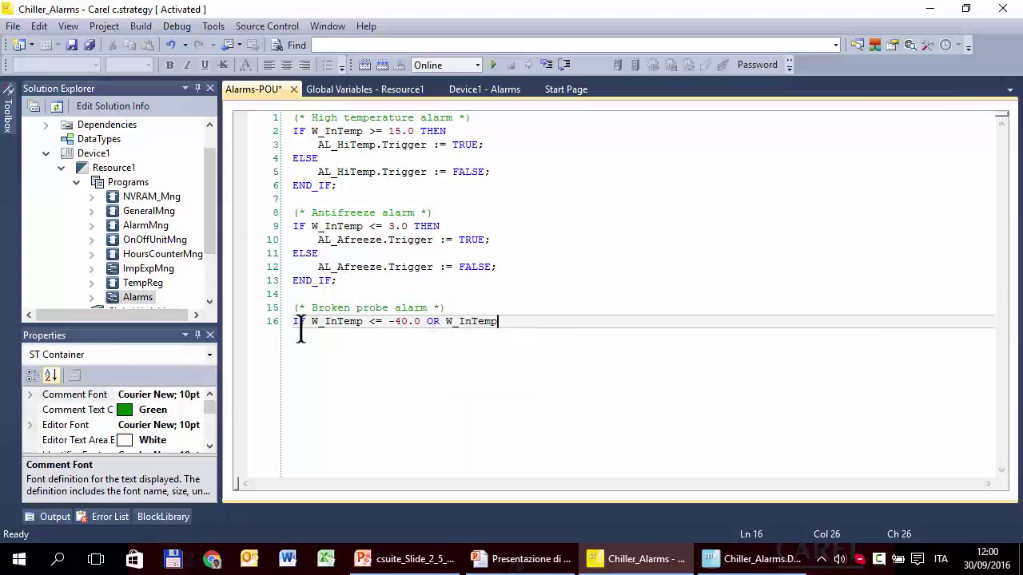
pyautogui.write('>= 90.0 THEN')
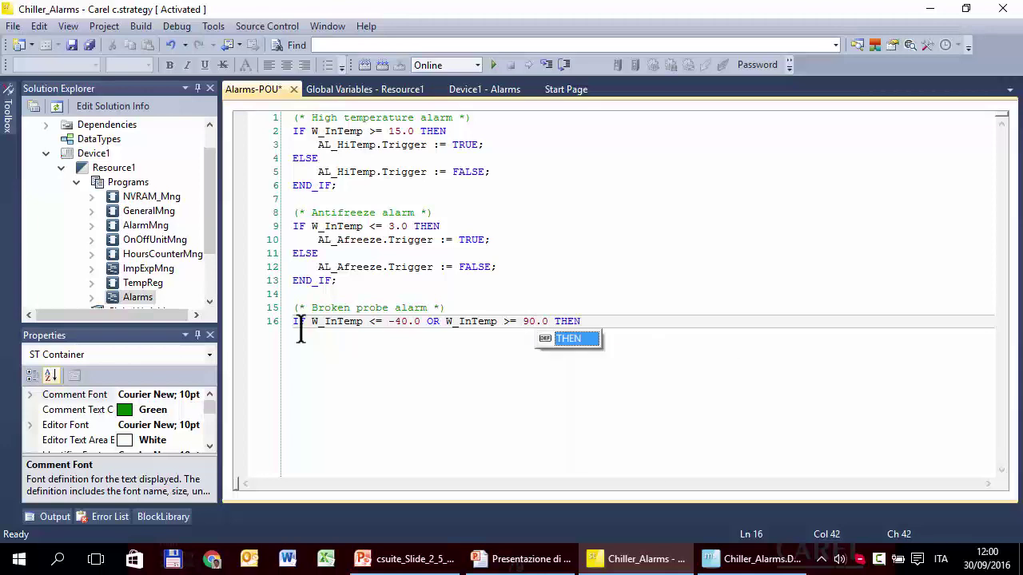
pyautogui.press('Escape')
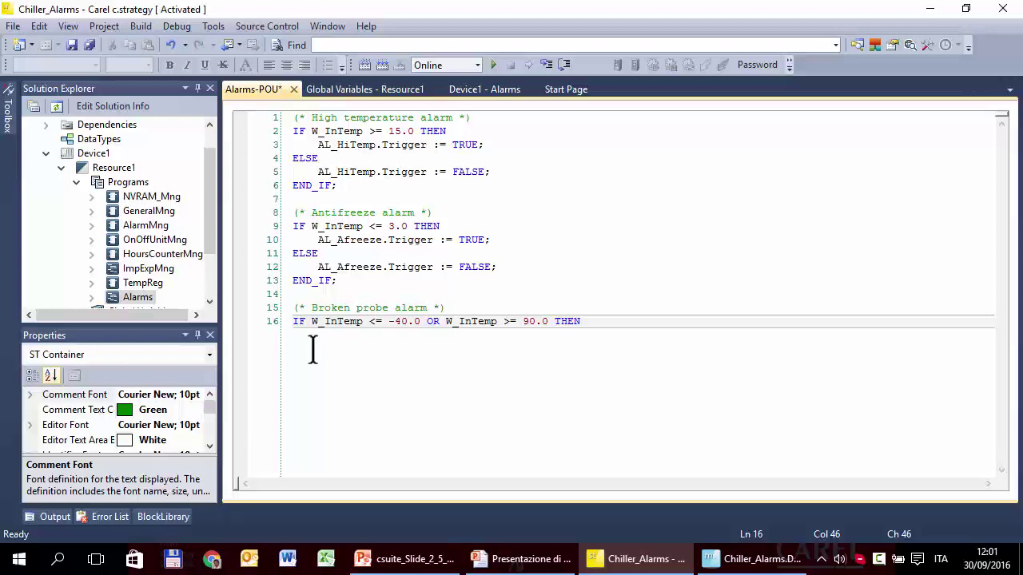
# Step: Change the lower limit in the broken probe condition to -9999.0
pyautogui.press('Left')
pyautogui.press('Left')
pyautogui.press('Left')
pyautogui.press('Left')
pyautogui.press('Left')
pyautogui.press('Left')
pyautogui.press('Left')
pyautogui.press('Left')
pyautogui.press('Left')
pyautogui.press('Left')
pyautogui.press('Left')
pyautogui.press('Left')
pyautogui.press('Left')
pyautogui.press('Left')
pyautogui.press('Left')
pyautogui.press('Left')
pyautogui.press('Left')
pyautogui.press('Left')
pyautogui.press('Left')
pyautogui.press('Left')
pyautogui.press('Left')
pyautogui.press('Left')
pyautogui.write('9999')
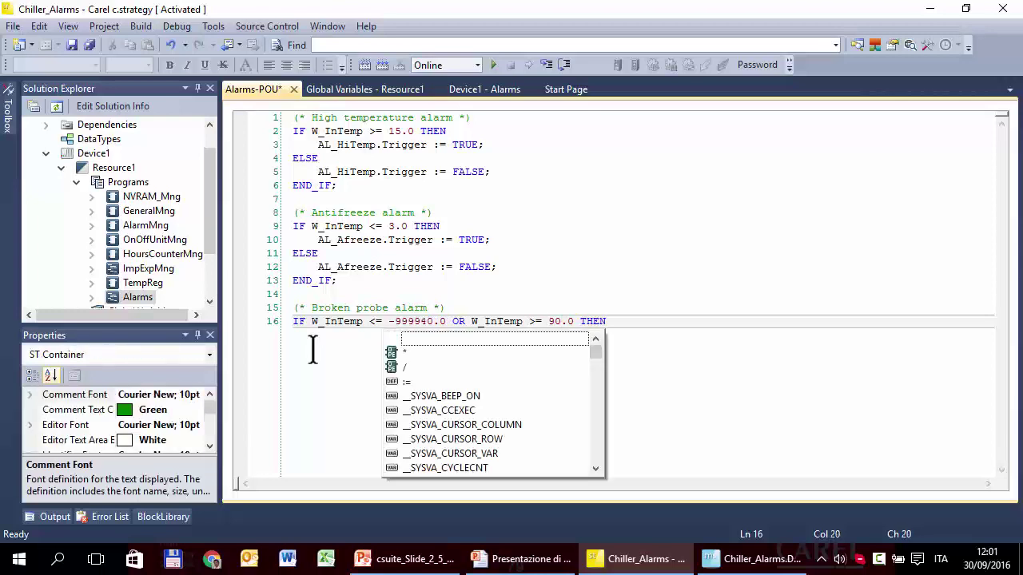
pyautogui.press('Delete')
pyautogui.press('Delete')
pyautogui.press('Right')
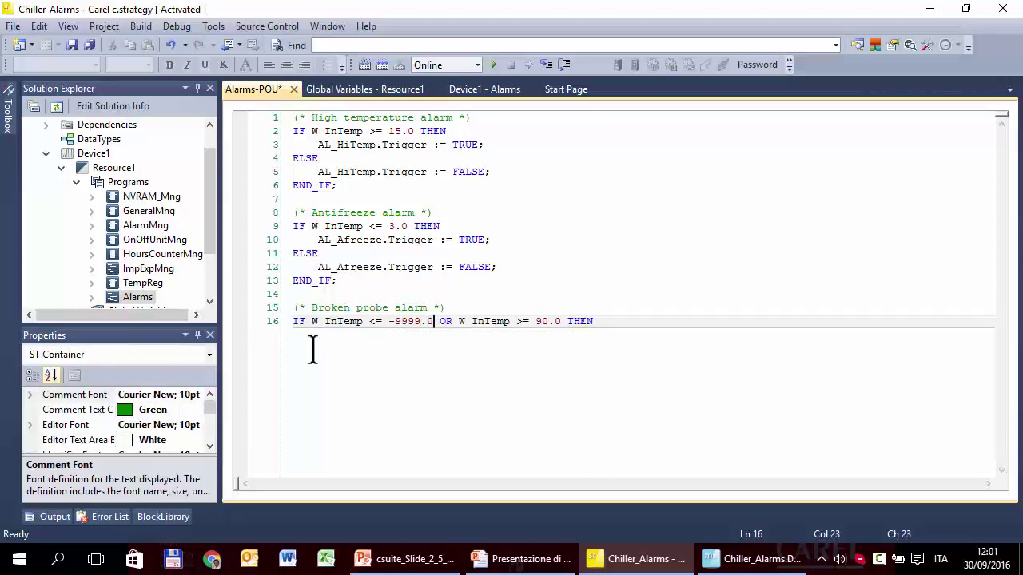
# Step: Change the upper limit in the broken probe condition to 9999.0
pyautogui.press('Right')
pyautogui.press('Right')
pyautogui.press('Right')
pyautogui.press('Right')
pyautogui.press('Right')
pyautogui.press('Right')
pyautogui.press('Right')
pyautogui.press('Right')
pyautogui.press('Right')
pyautogui.press('Right')
pyautogui.press('Right')
pyautogui.press('Right')
pyautogui.press('Right')
pyautogui.press('Right')
pyautogui.press('Right')
pyautogui.press('Right')
pyautogui.write('9999')
pyautogui.press('Delete')
pyautogui.press('Delete')
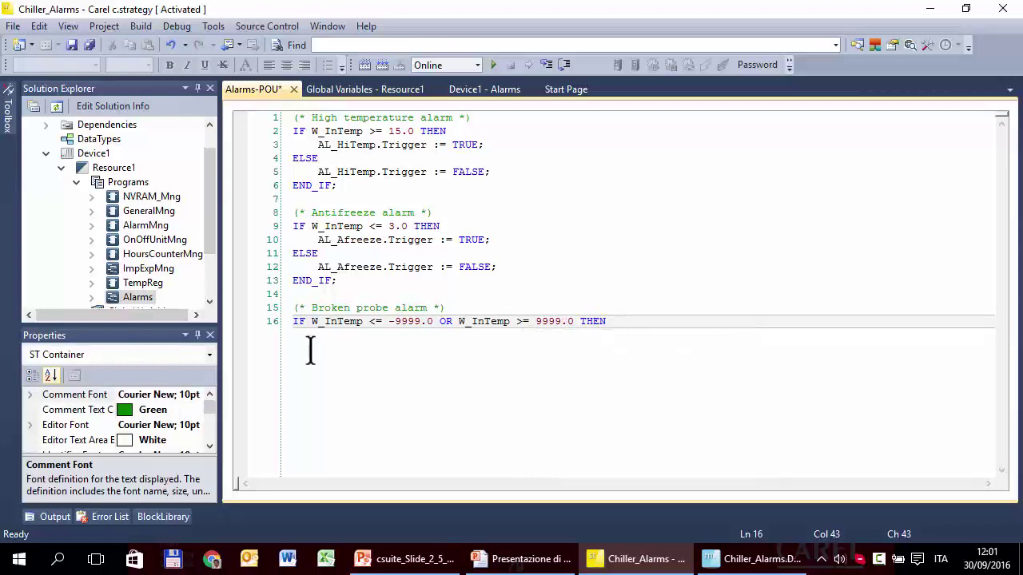
# Step: Replace both comparison operators in the broken probe condition with a plain equals sign
pyautogui.click(376, 321)
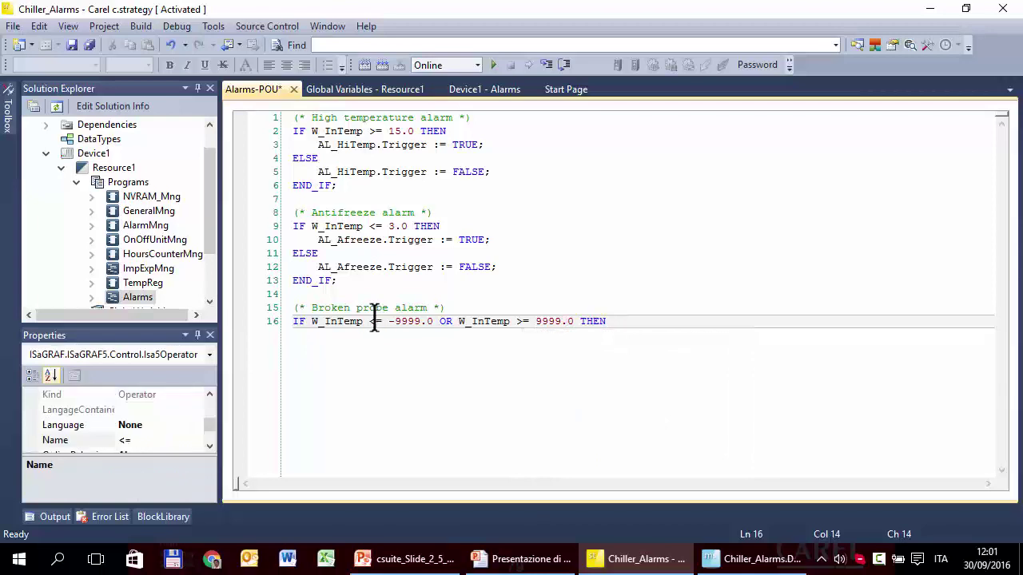
pyautogui.press('BackSpace')
pyautogui.click(516, 321)
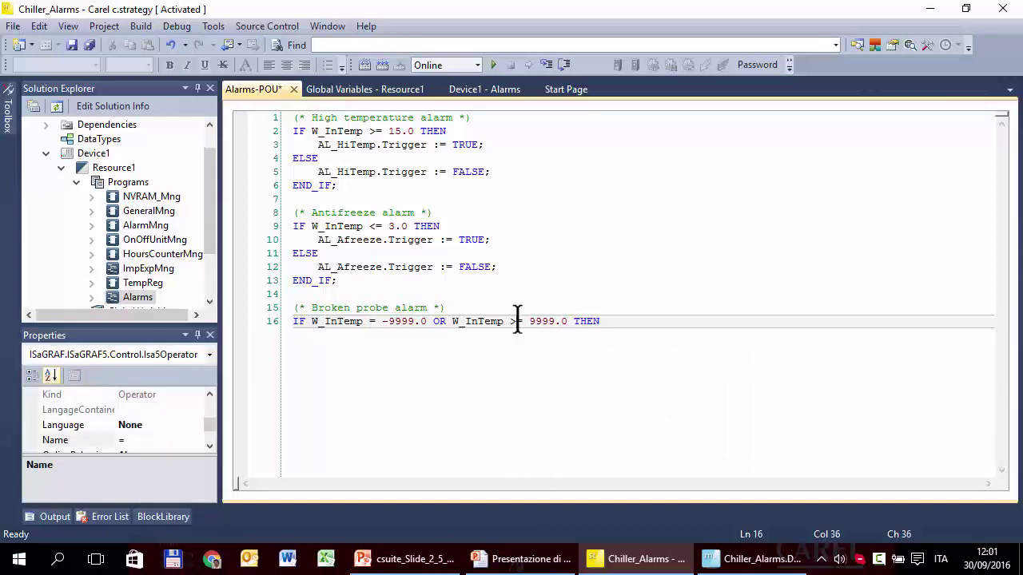
pyautogui.press('BackSpace')
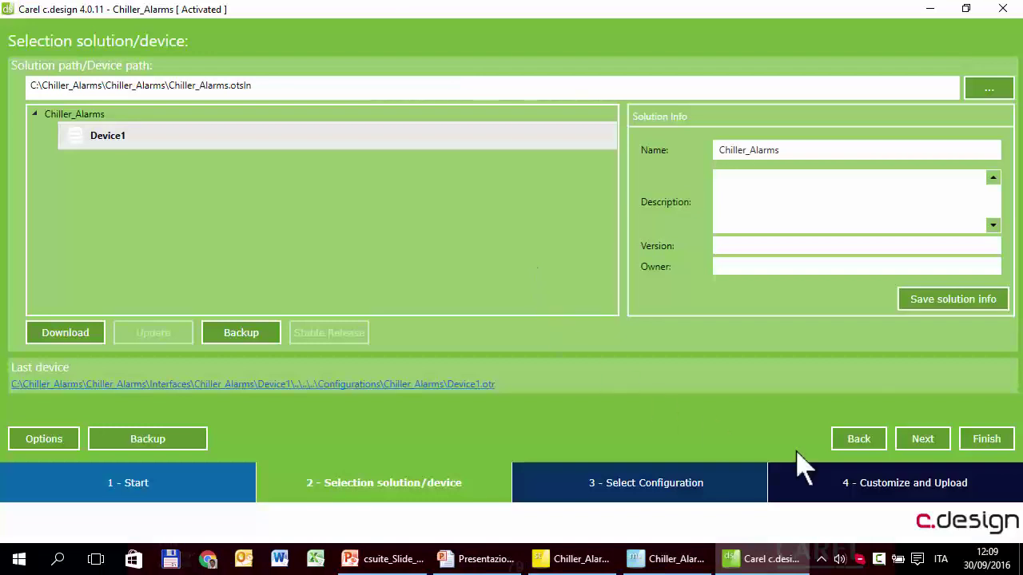
# Step: In c.design, open the Chiller_4_comps configuration's I/O Editor and the settings of the first universal channel
pyautogui.click(920, 439)
pyautogui.click(920, 441)
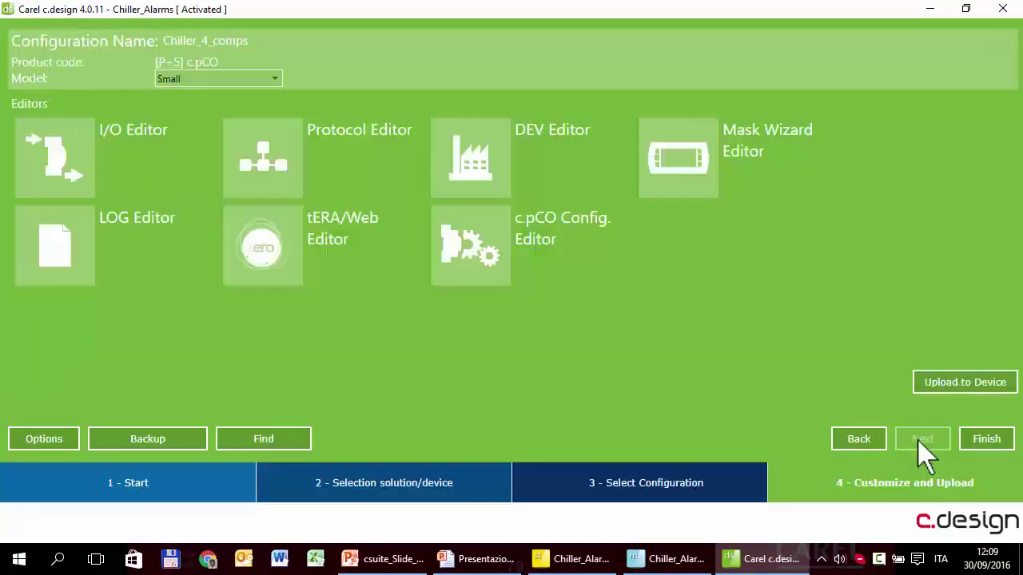
pyautogui.click(69, 153)
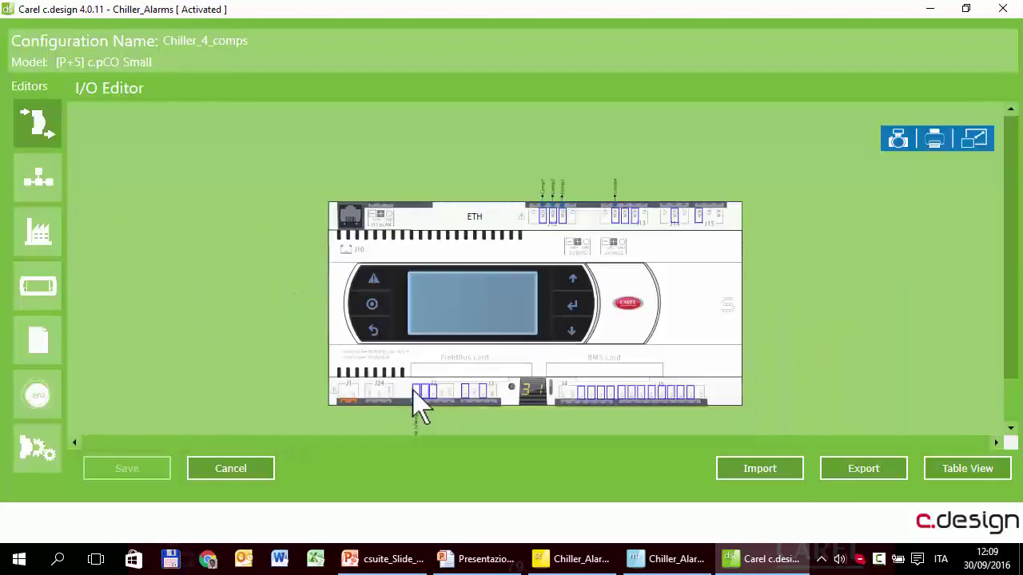
pyautogui.doubleClick(416, 391)
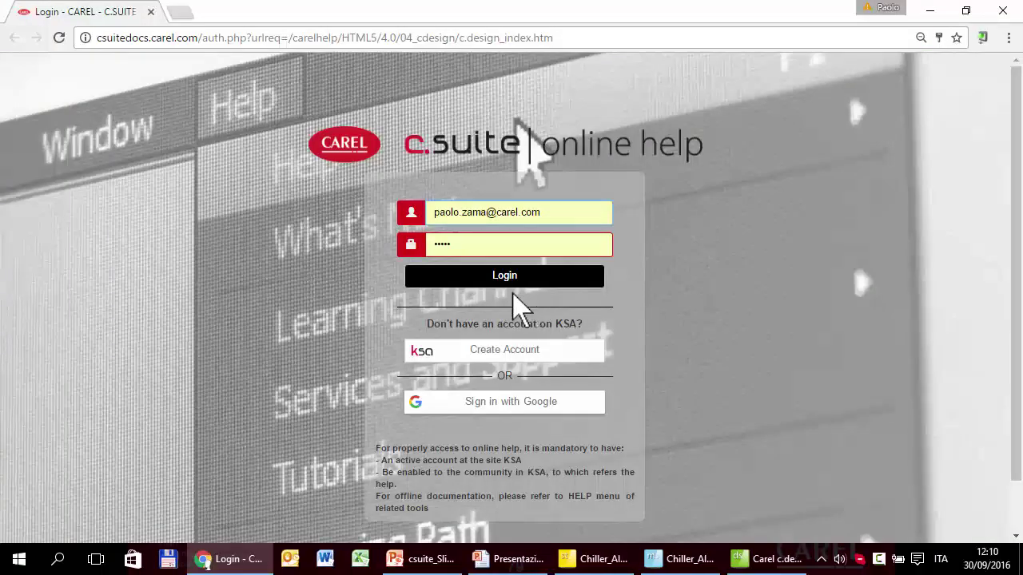
# Step: Log in to the c.suite online help and find the Error Variable description under Configure fixed universal inputs/outputs
pyautogui.click(510, 275)
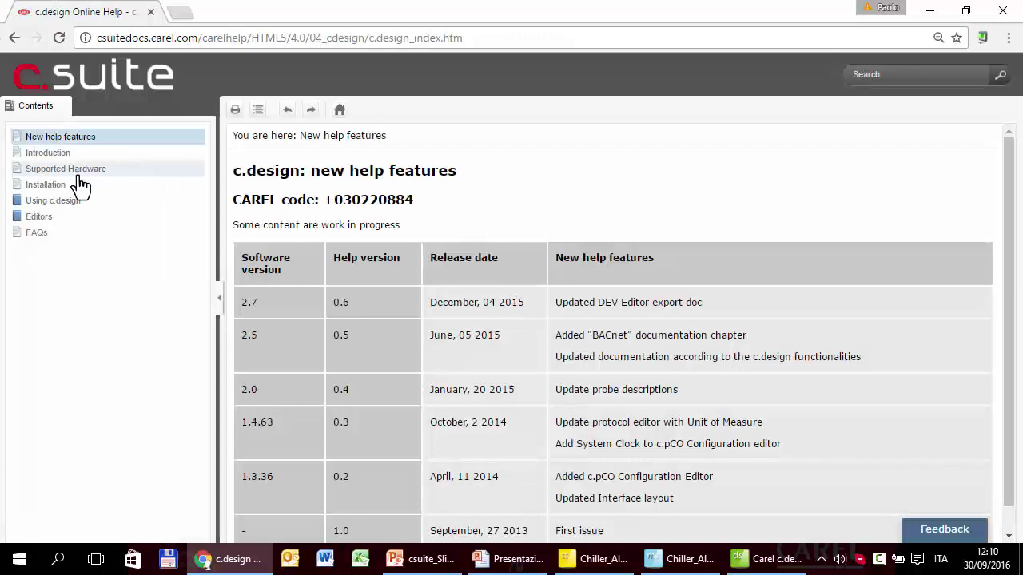
pyautogui.click(53, 216)
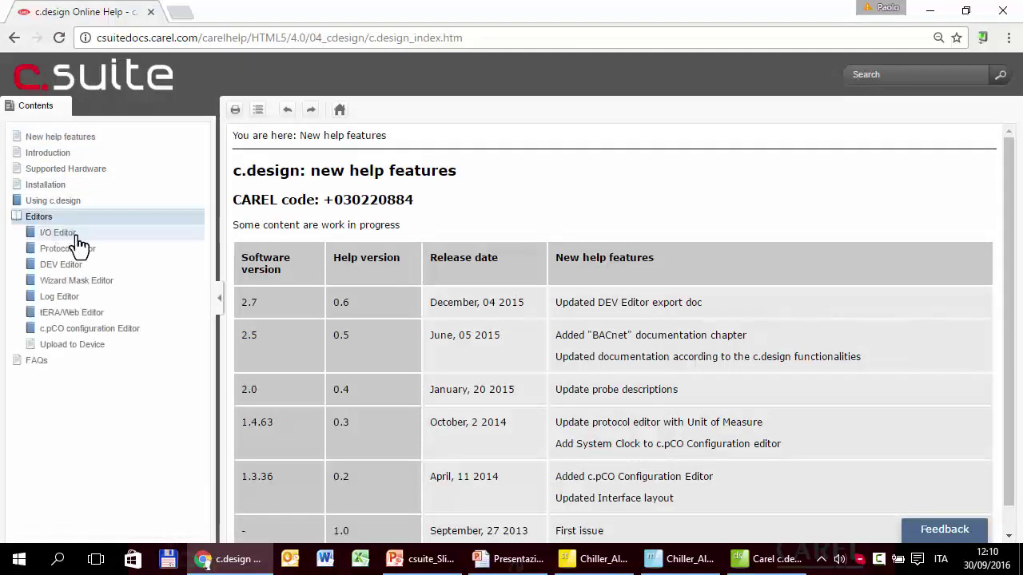
pyautogui.click(64, 233)
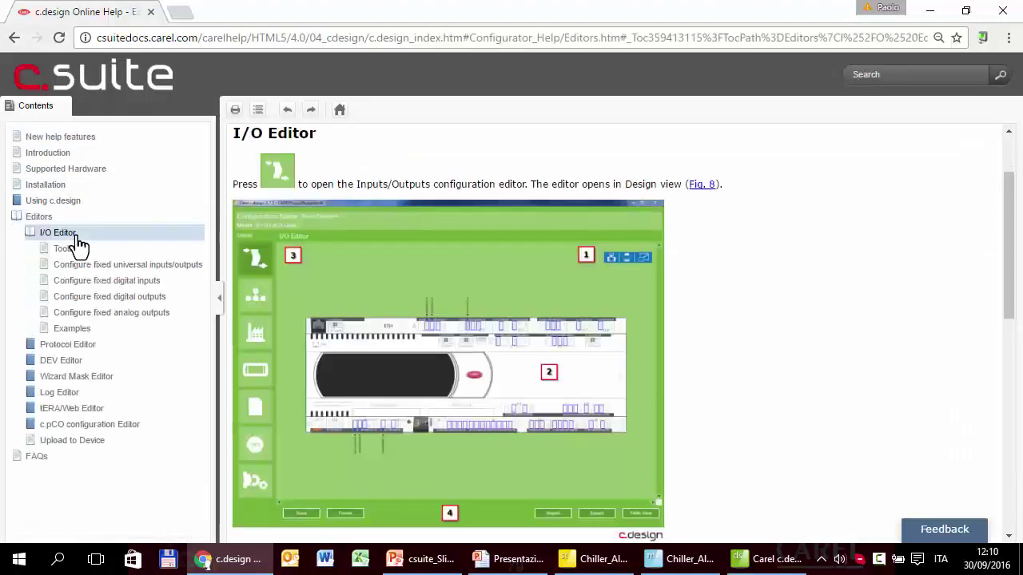
pyautogui.click(148, 271)
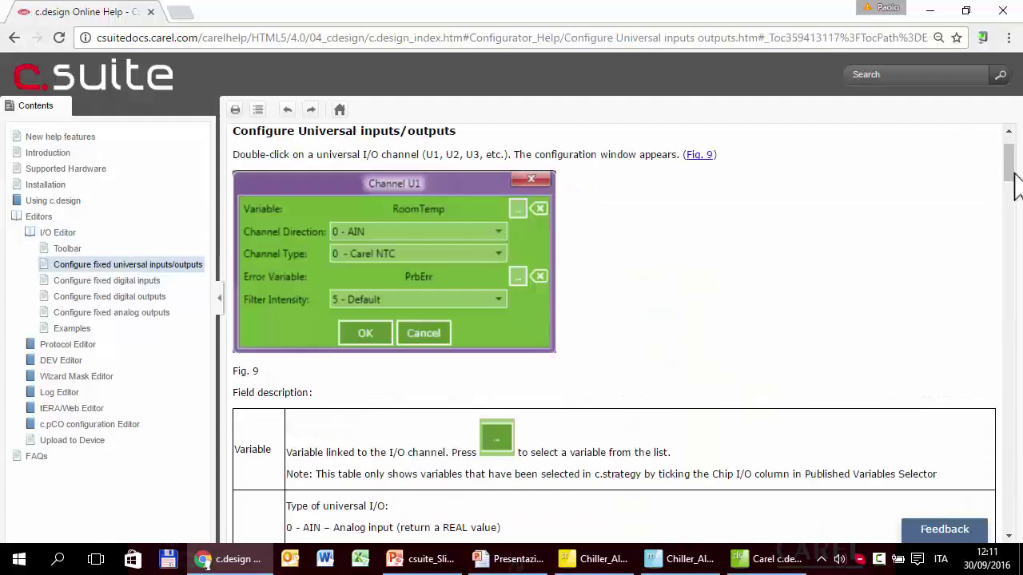
pyautogui.moveTo(1010, 177); pyautogui.dragTo(1012, 224)
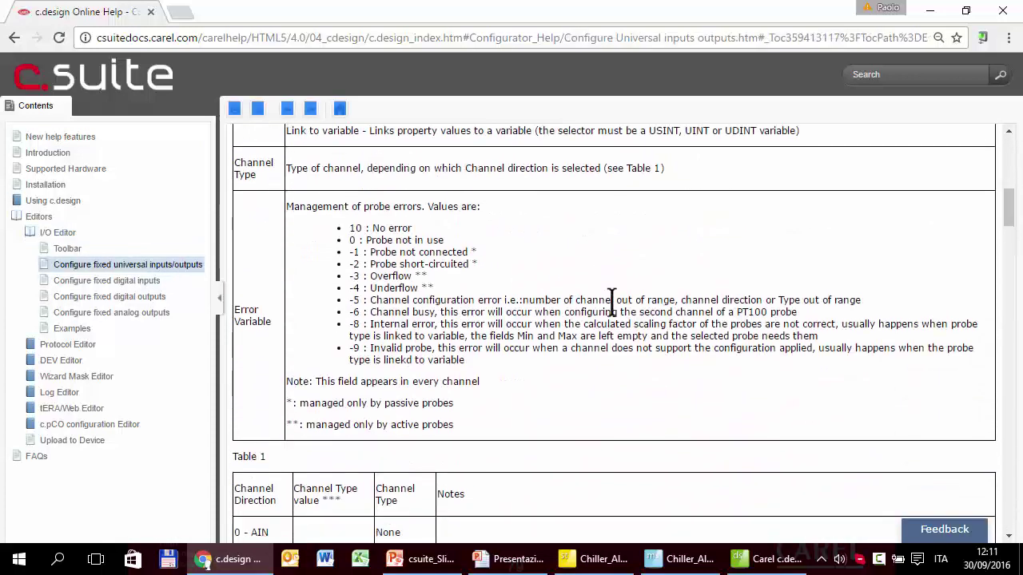
# Step: Examine the probe error values of the Error Variable field, including the codes managed only by passive probes
pyautogui.doubleClick(360, 228)
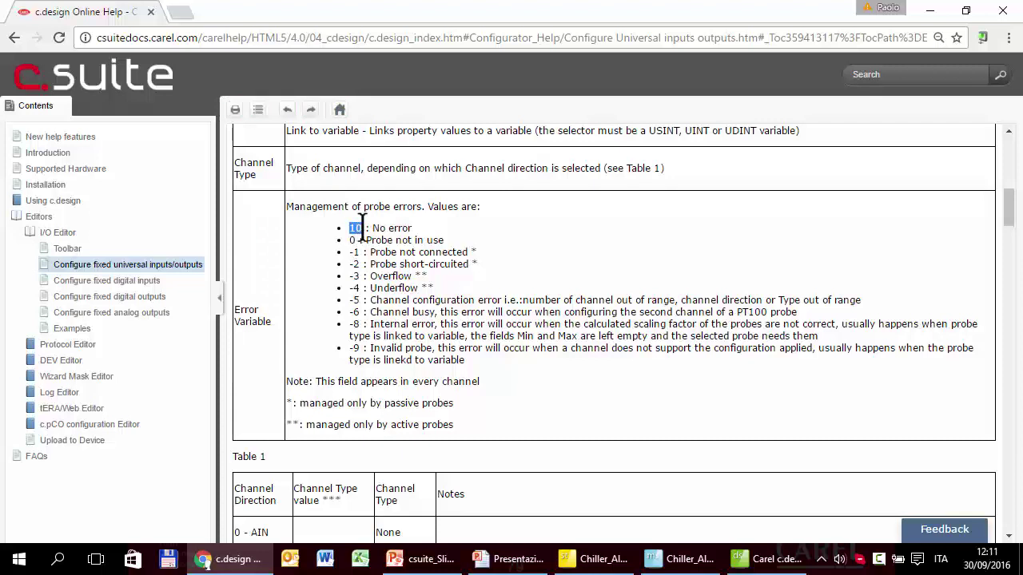
pyautogui.moveTo(371, 228); pyautogui.dragTo(412, 230)
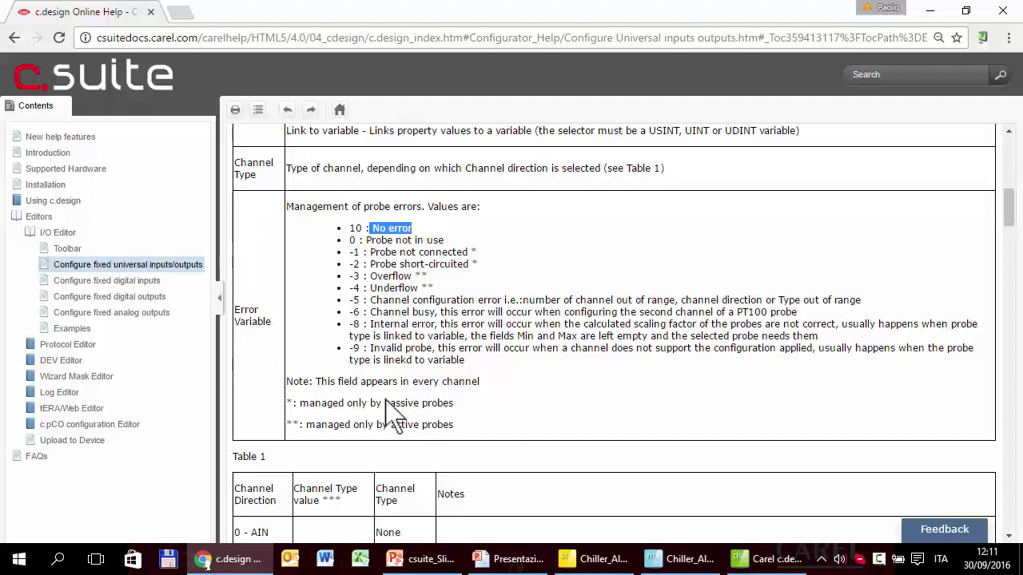
pyautogui.moveTo(382, 402); pyautogui.dragTo(455, 405)
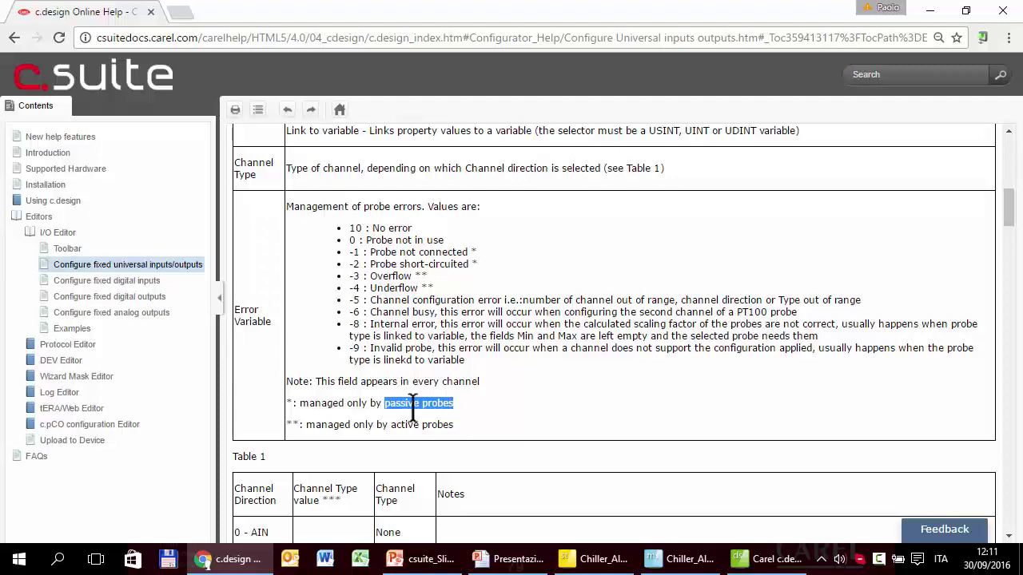
pyautogui.click(289, 403)
pyautogui.moveTo(290, 403); pyautogui.dragTo(294, 403)
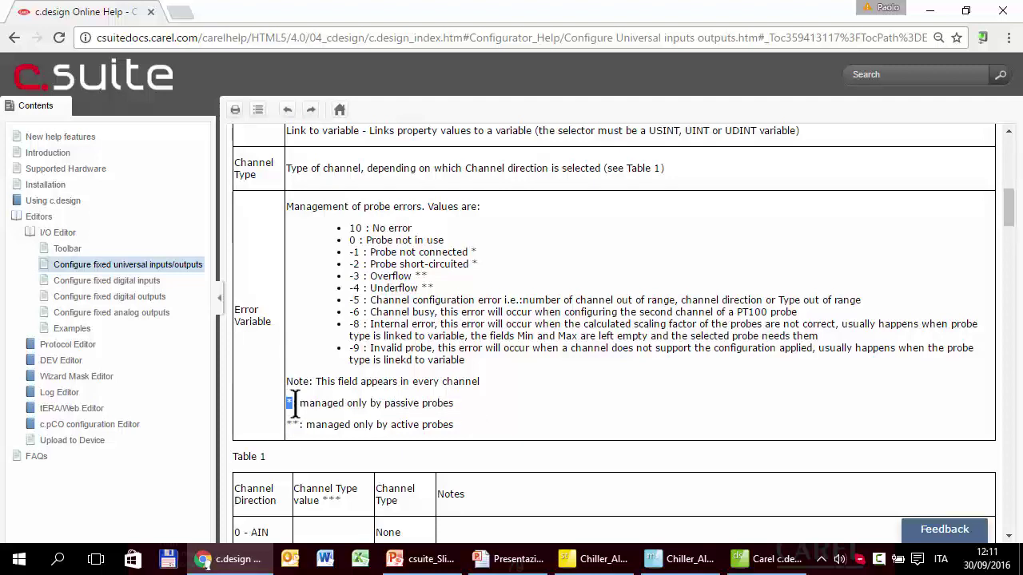
pyautogui.moveTo(471, 253); pyautogui.dragTo(475, 265)
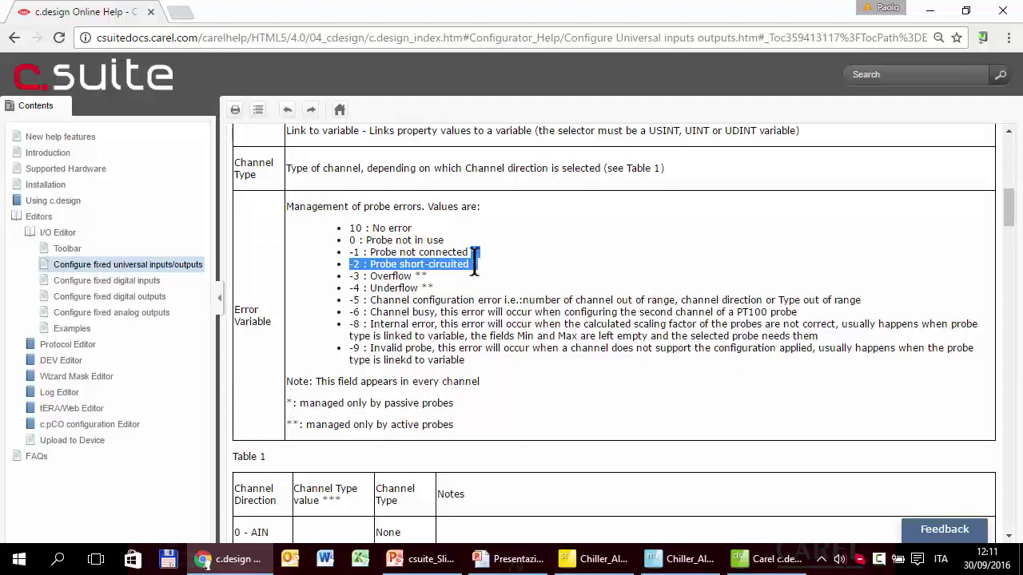
pyautogui.click(471, 252)
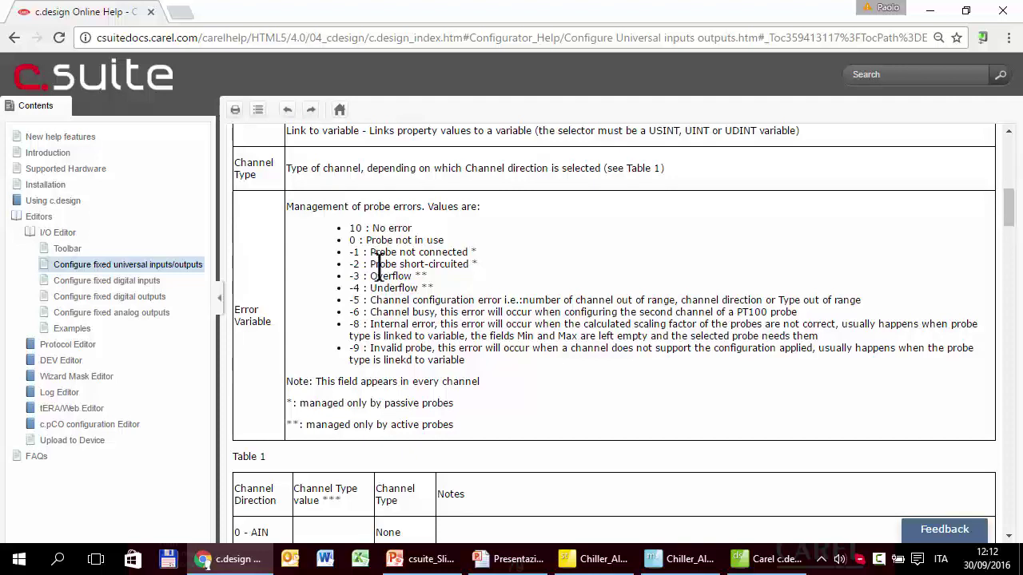
# Step: Examine the remaining Error Variable codes in the help and the value that stands for No error
pyautogui.moveTo(380, 264); pyautogui.dragTo(429, 252)
pyautogui.moveTo(412, 289); pyautogui.dragTo(436, 336)
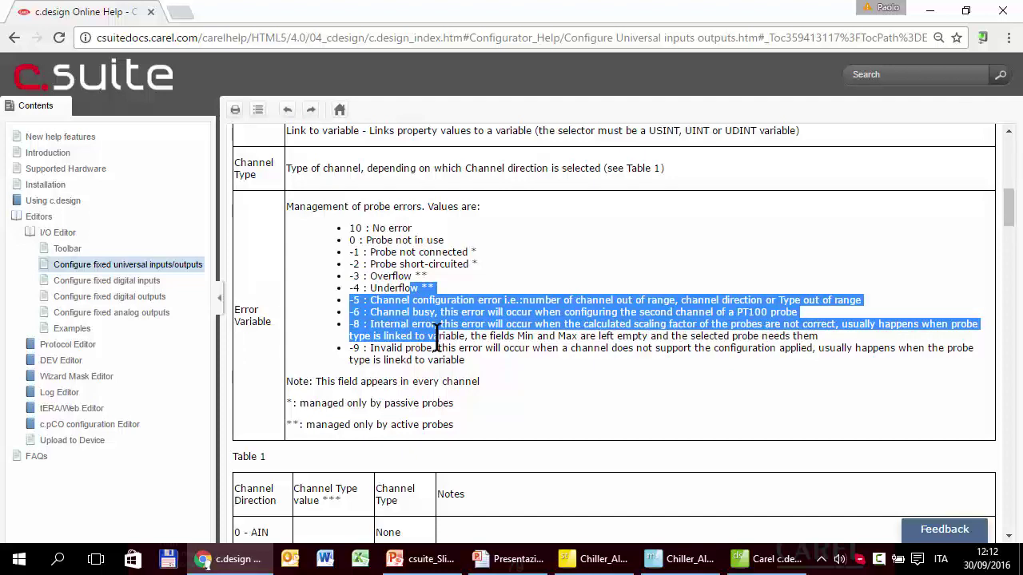
pyautogui.doubleClick(356, 229)
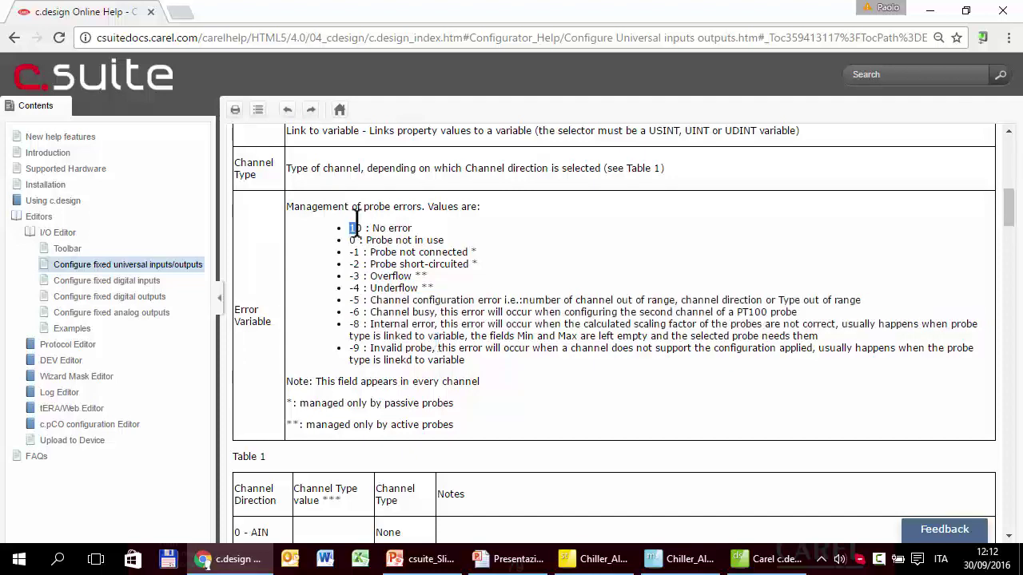
pyautogui.moveTo(357, 226); pyautogui.dragTo(363, 223)
# Step: In c.strategy's Global Variables, duplicate the W_InTemp variable and name the copy W_InTemp_Error
pyautogui.hotkey('alt', 'Tab')
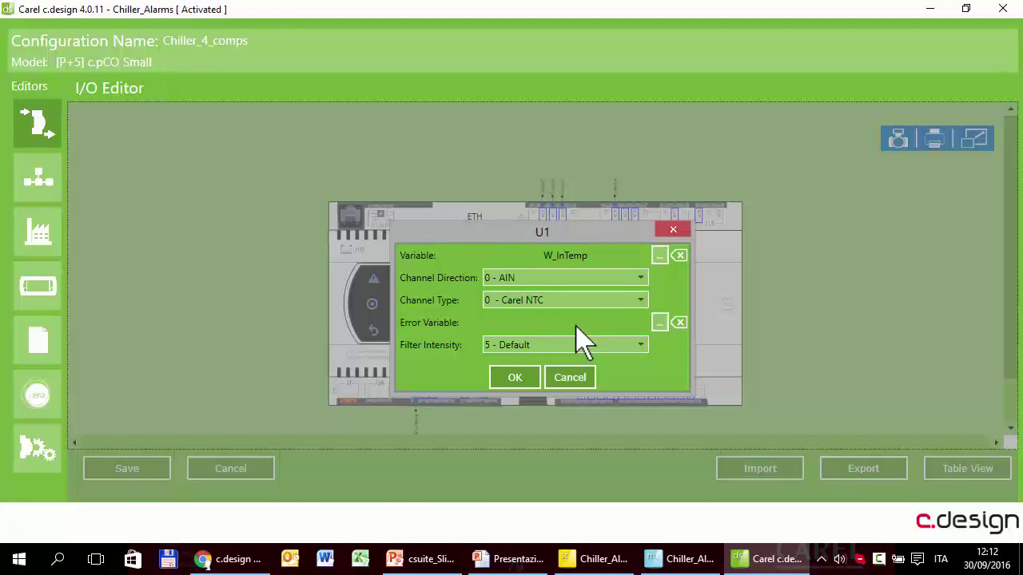
pyautogui.click(612, 559)
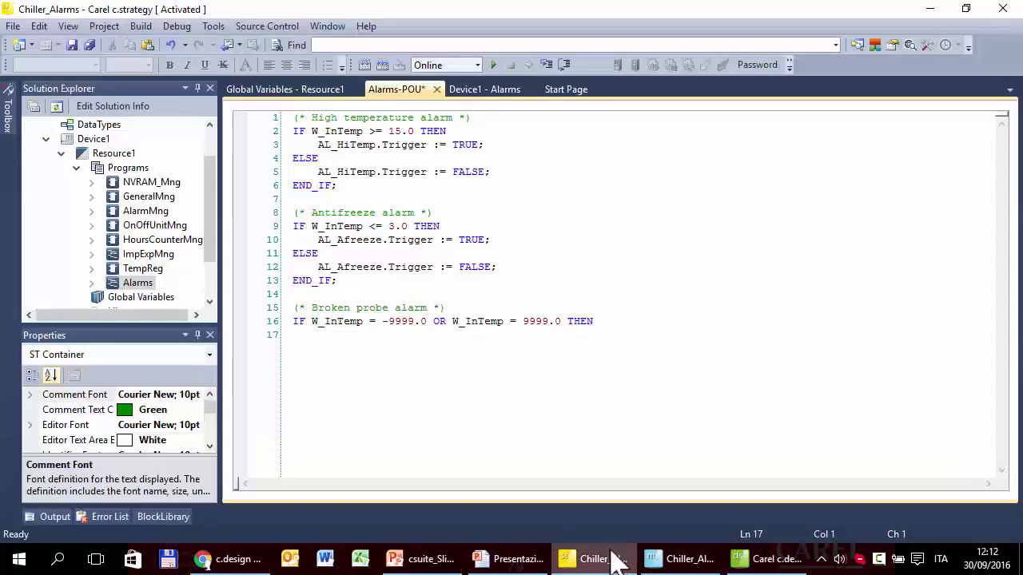
pyautogui.doubleClick(160, 300)
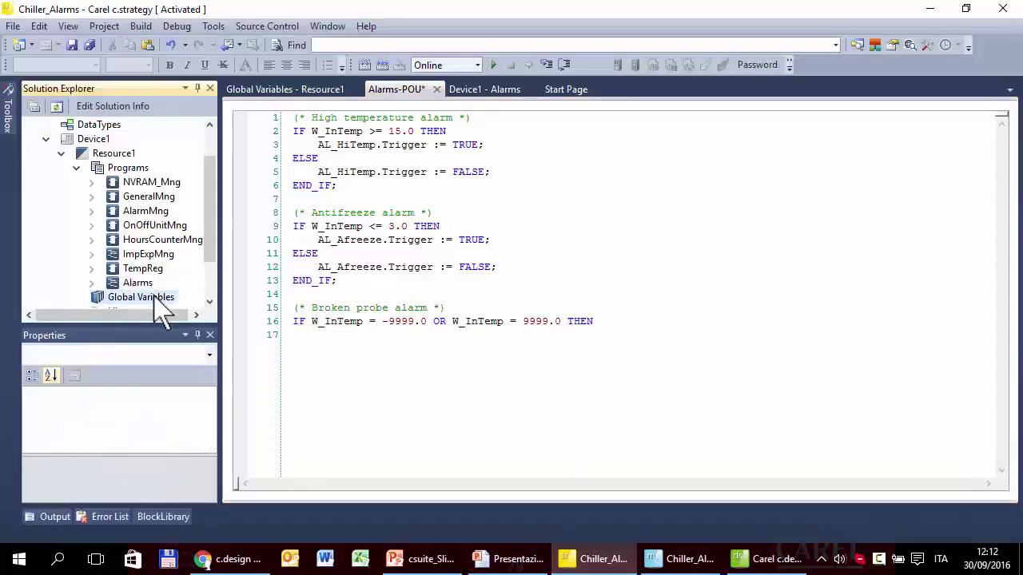
pyautogui.scroll(-4, 991, 303)
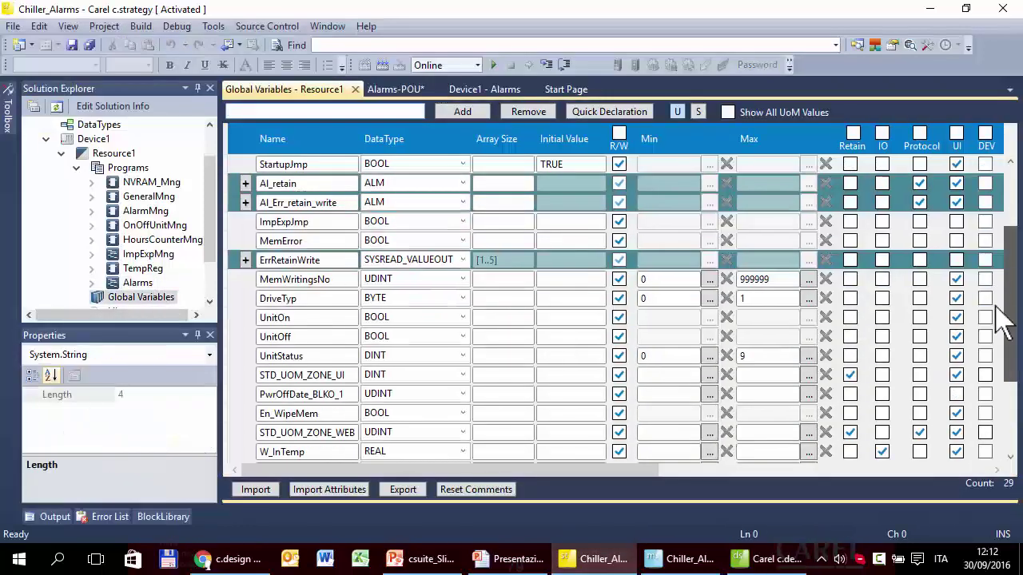
pyautogui.scroll(-1, 995, 367)
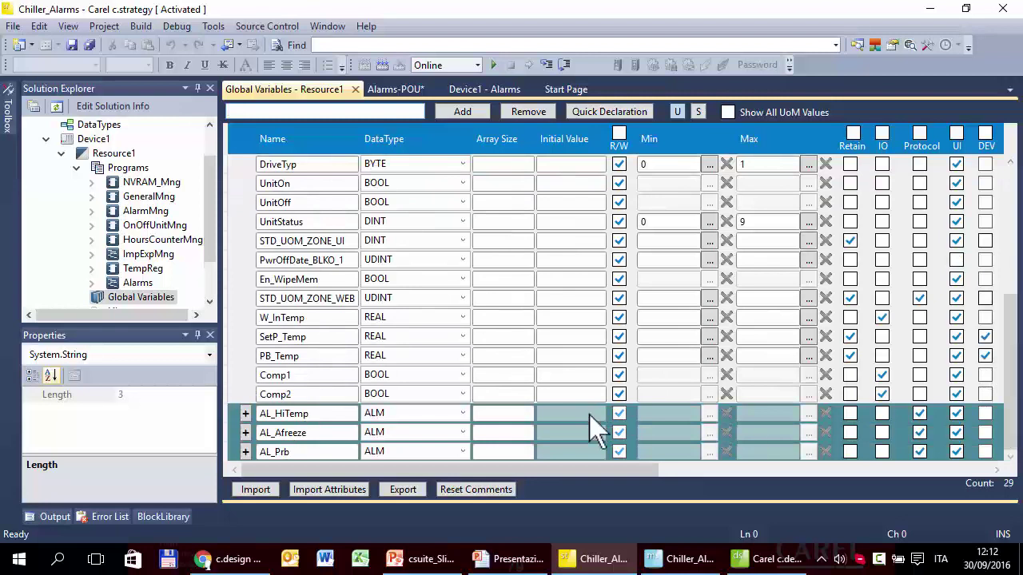
pyautogui.click(246, 318)
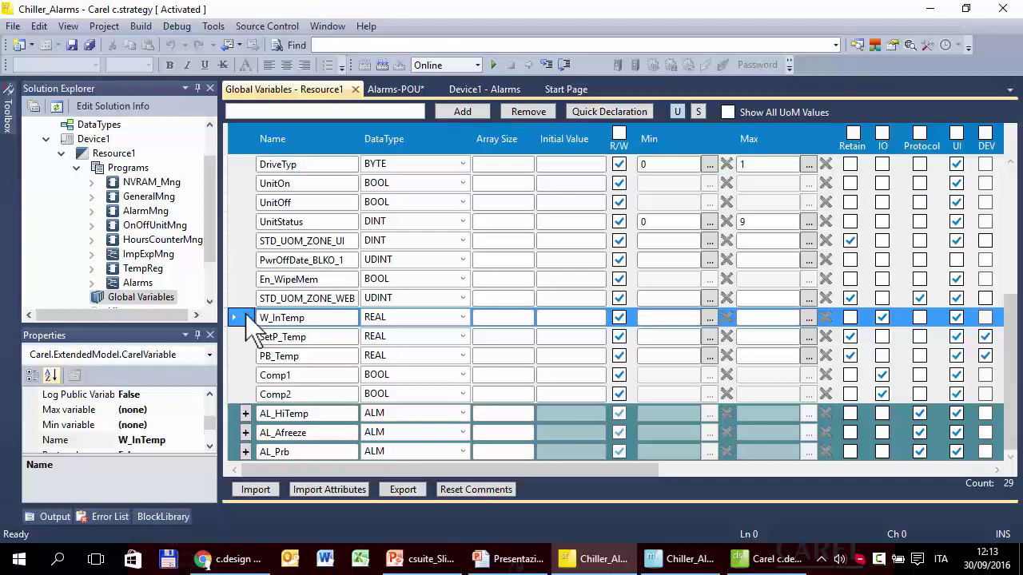
pyautogui.hotkey('ctrl', 'c')
pyautogui.hotkey('ctrl', 'v')
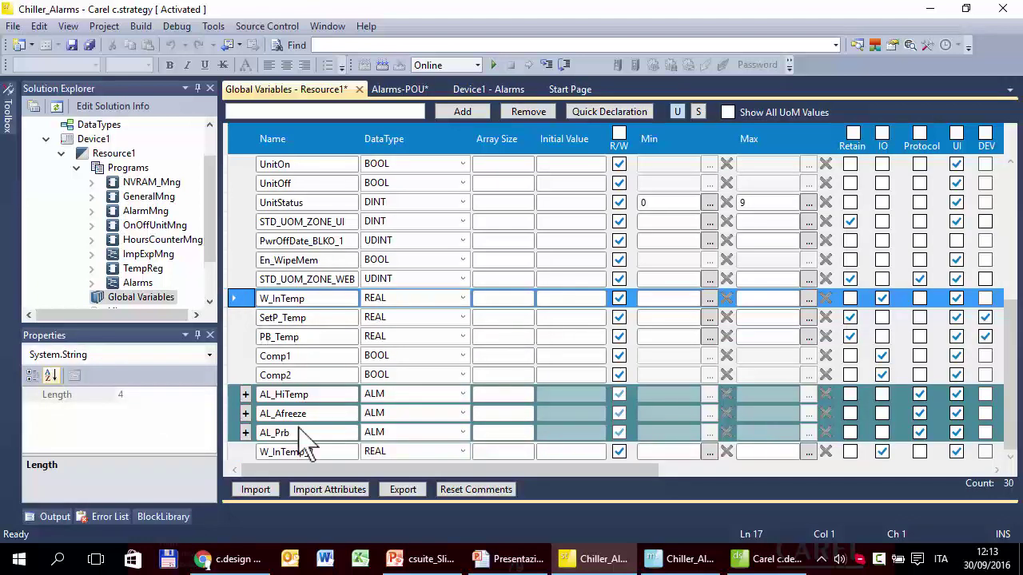
pyautogui.click(312, 450)
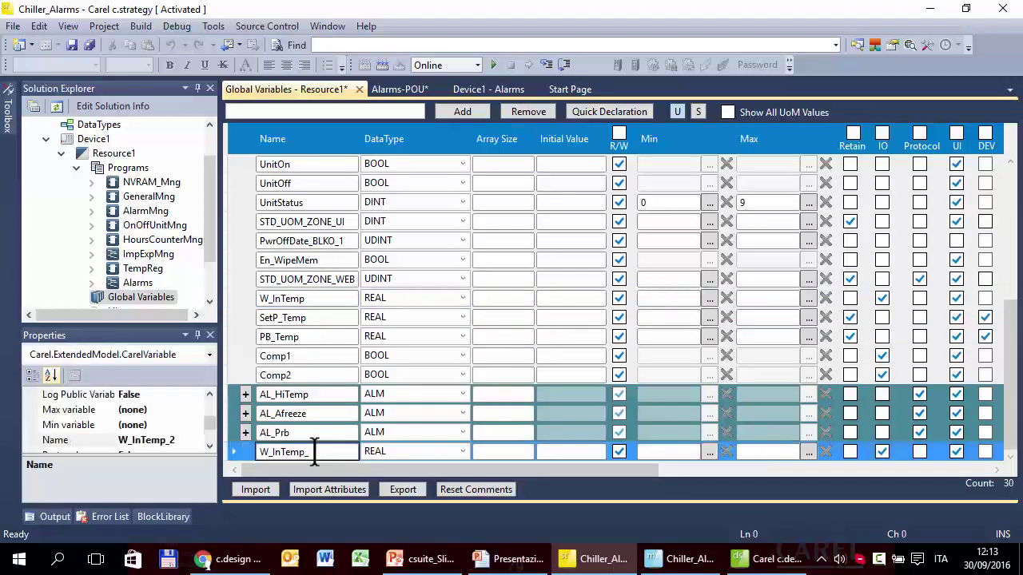
pyautogui.write('Error')
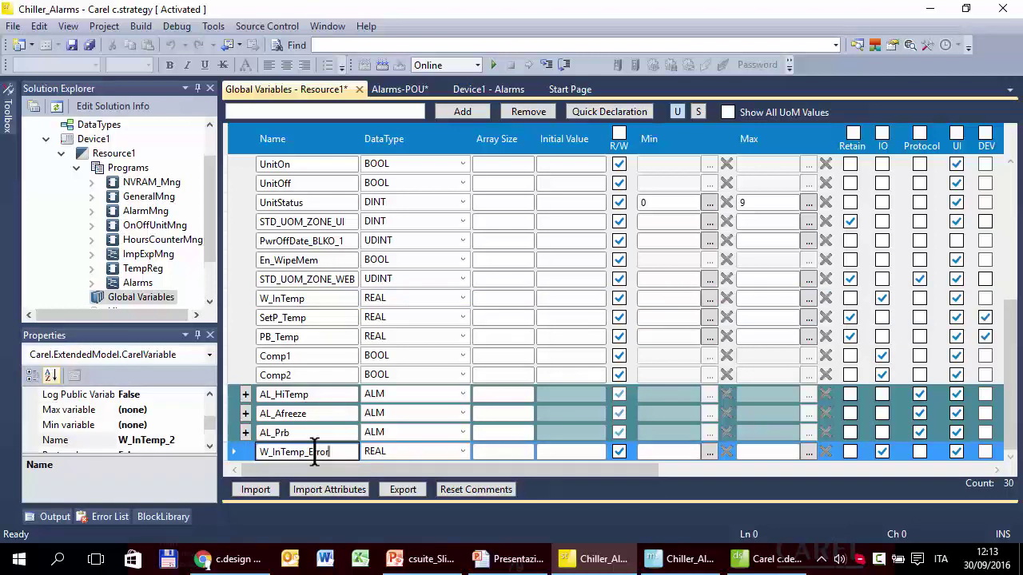
# Step: Set W_InTemp_Error to data type INT, clear its R/W option, and save all project files
pyautogui.click(460, 452)
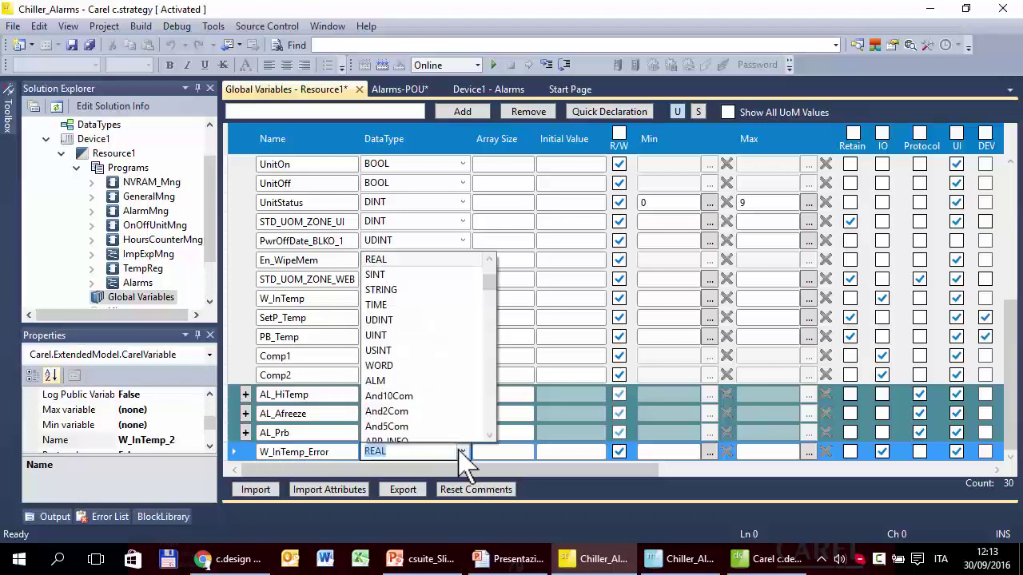
pyautogui.click(489, 275)
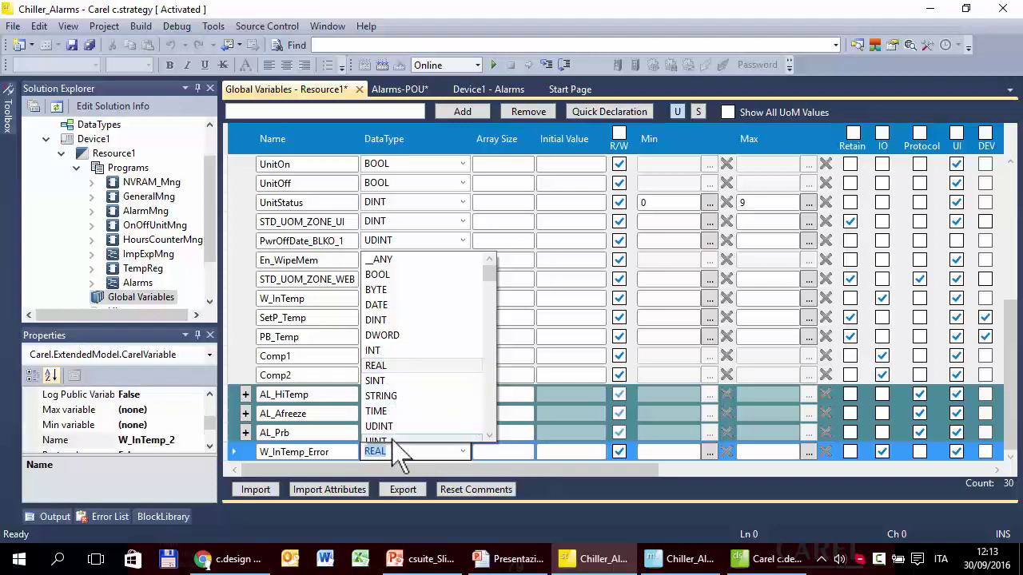
pyautogui.click(387, 354)
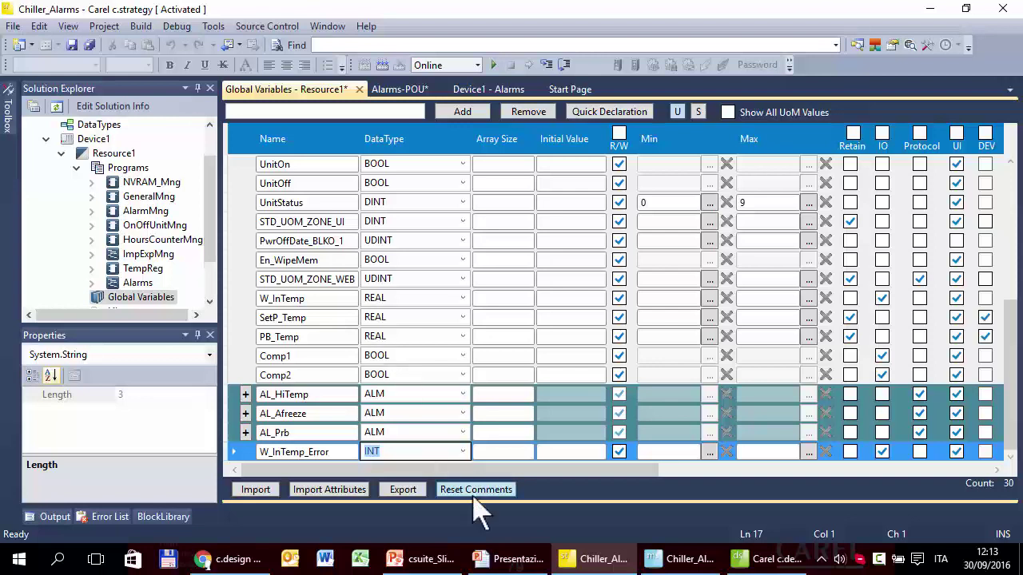
pyautogui.click(619, 452)
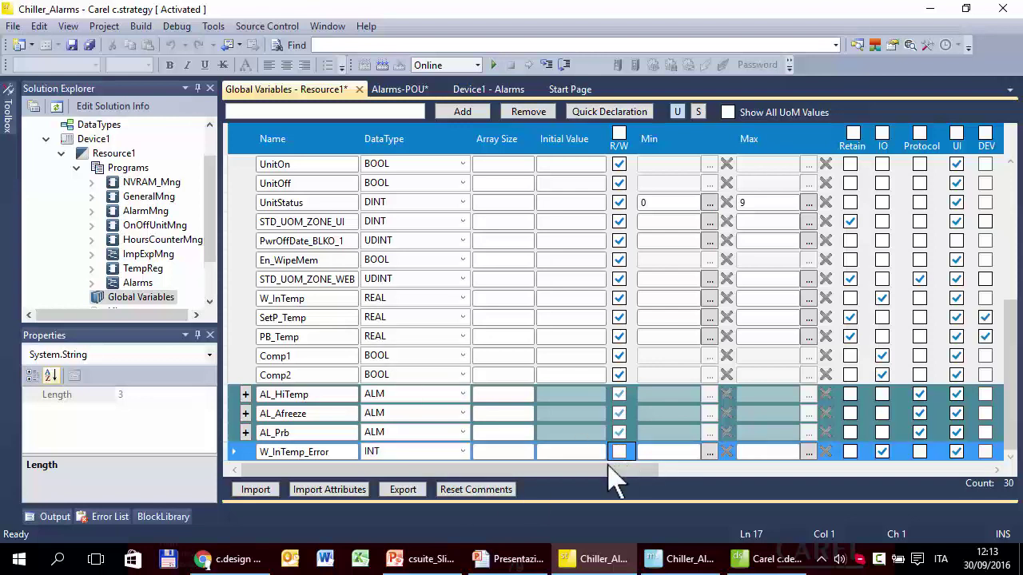
pyautogui.moveTo(611, 470); pyautogui.dragTo(751, 483)
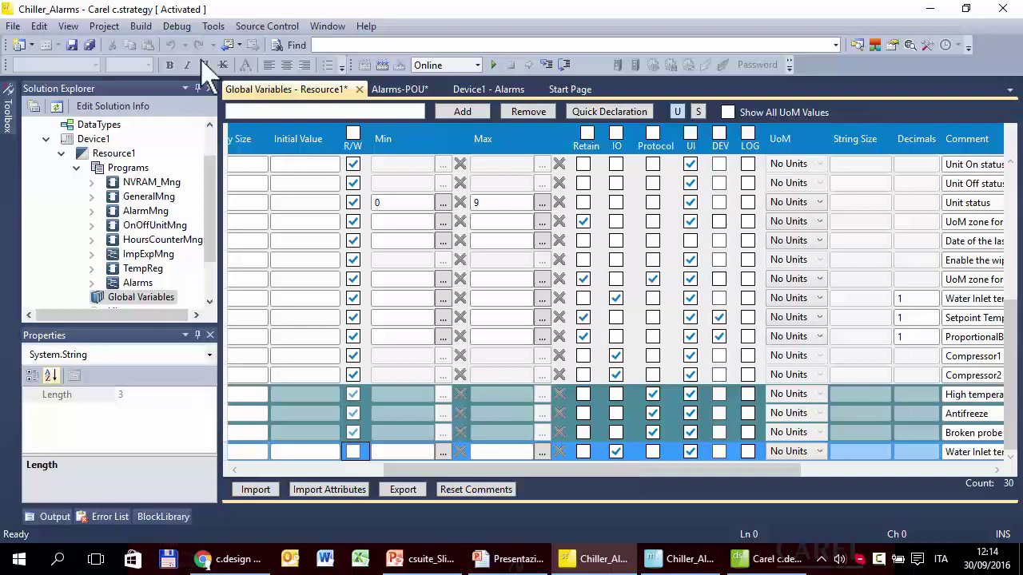
pyautogui.click(89, 45)
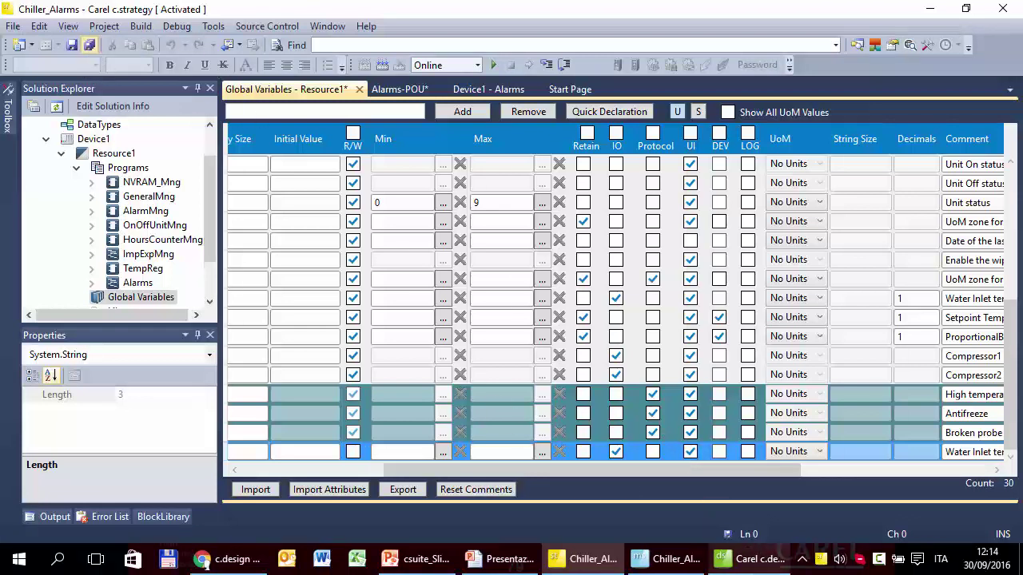
# Step: Switch to c.design and assign W_InTemp_Error as the Error Variable of channel U1
pyautogui.click(752, 559)
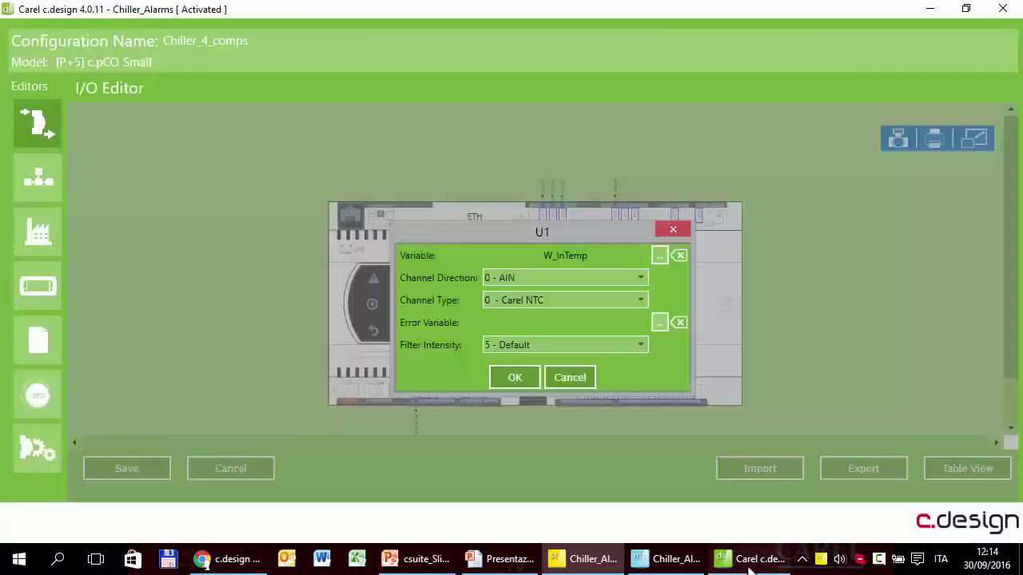
pyautogui.click(659, 323)
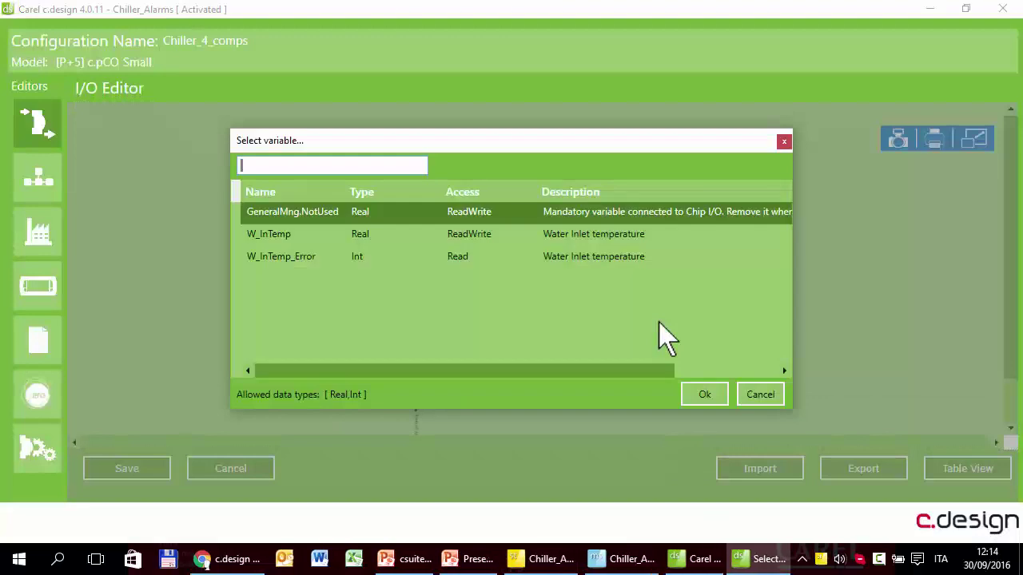
pyautogui.click(290, 263)
pyautogui.click(704, 394)
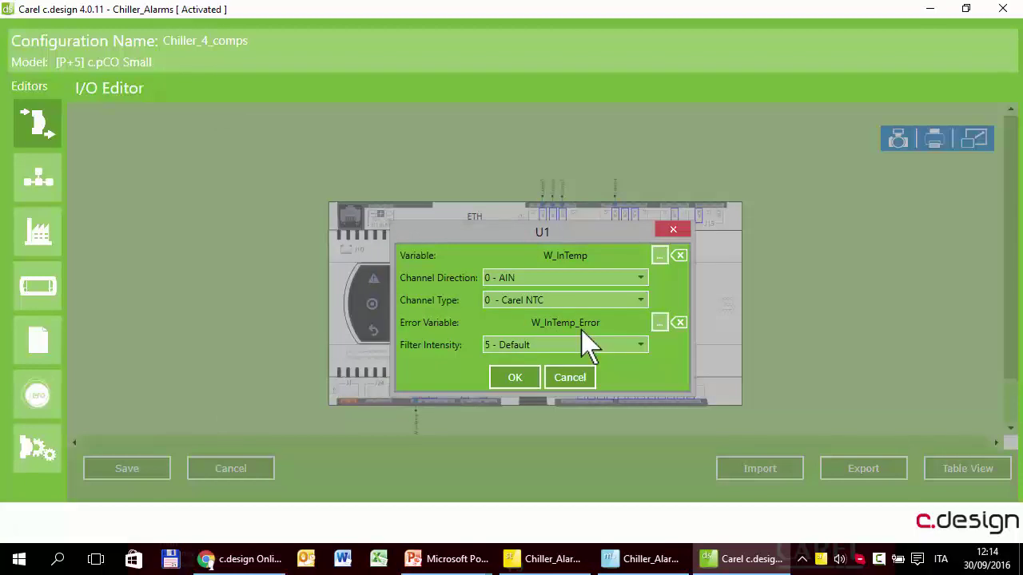
# Step: In c.strategy's Alarms program, replace the broken probe condition with IF W_InTemp_Error <> 10 THEN, followed by the comment (* 10: NO ERROR *)
pyautogui.click(551, 559)
pyautogui.scroll(-3, 171, 279)
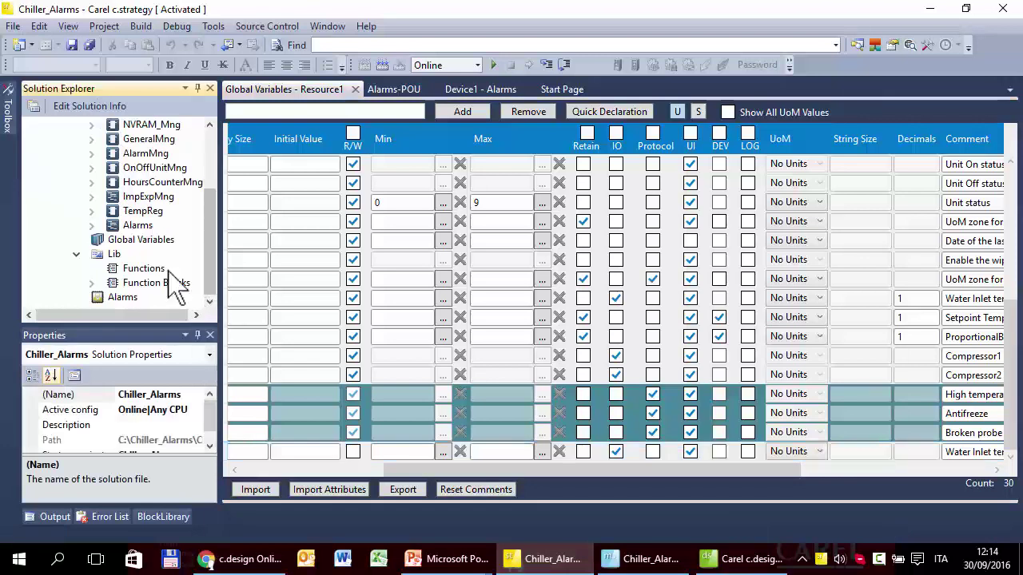
pyautogui.click(138, 226)
pyautogui.doubleClick(139, 226)
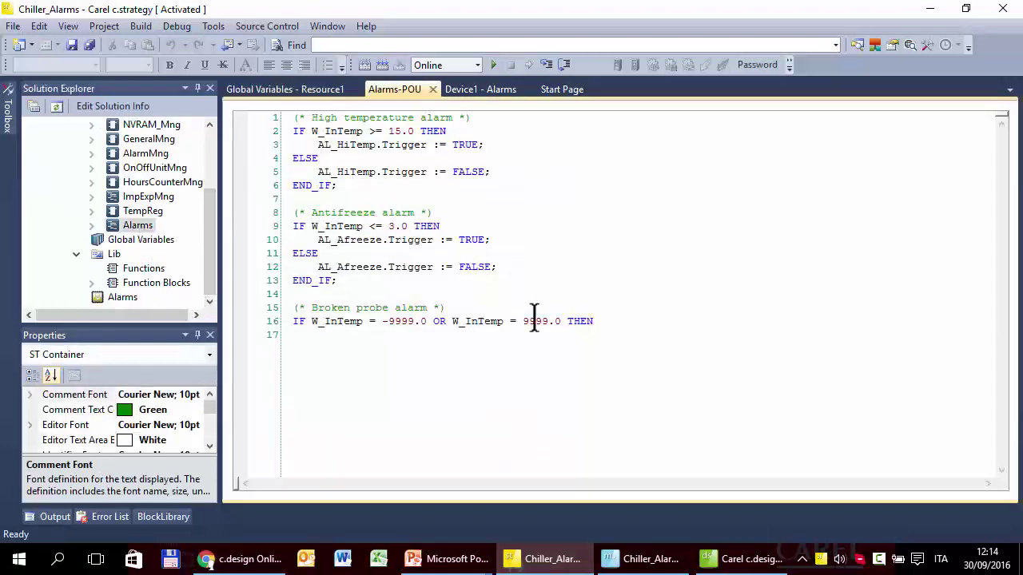
pyautogui.moveTo(600, 320); pyautogui.dragTo(278, 324)
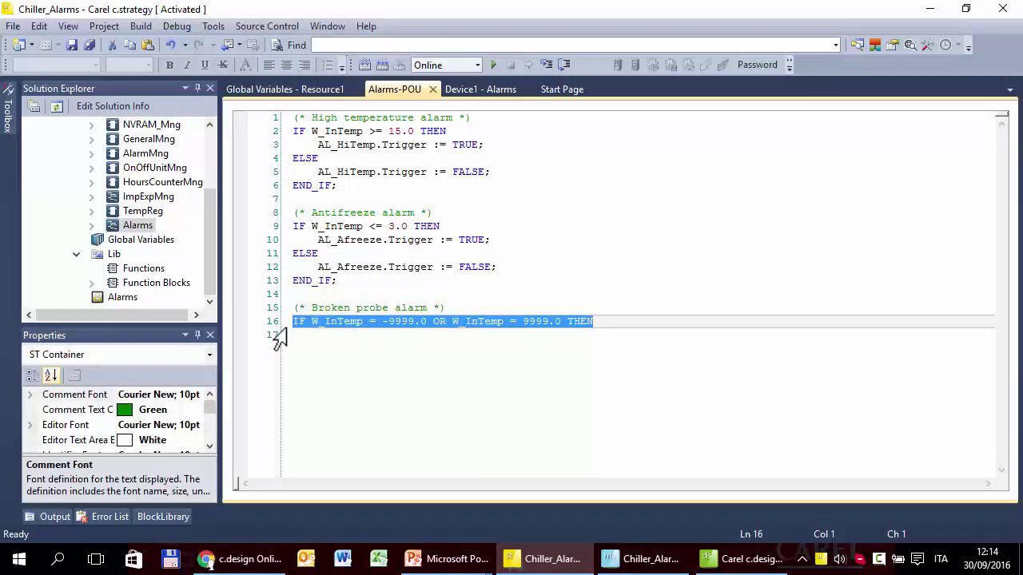
pyautogui.write('IF w')
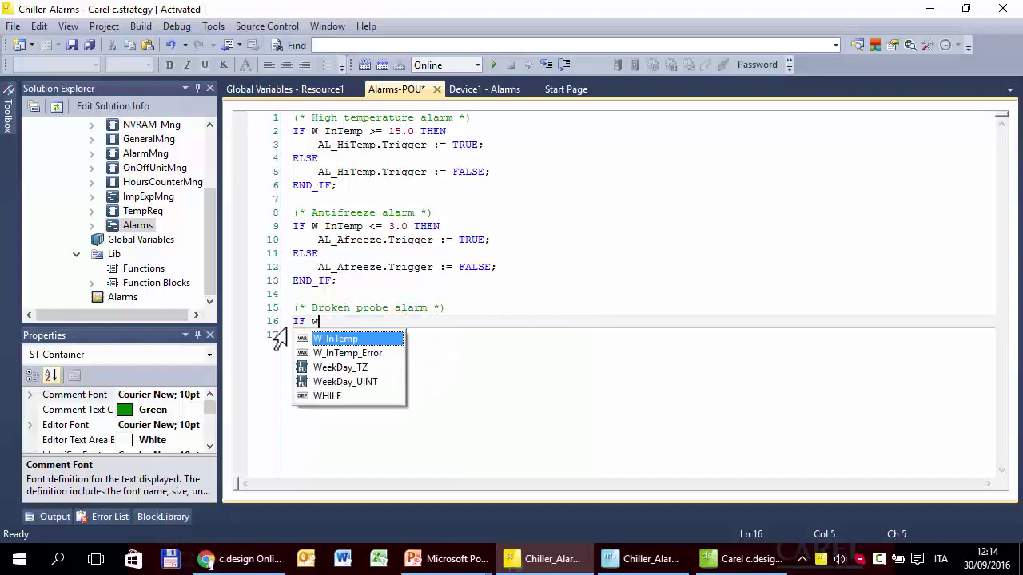
pyautogui.press('Down')
pyautogui.press('Down')
pyautogui.press('Up')
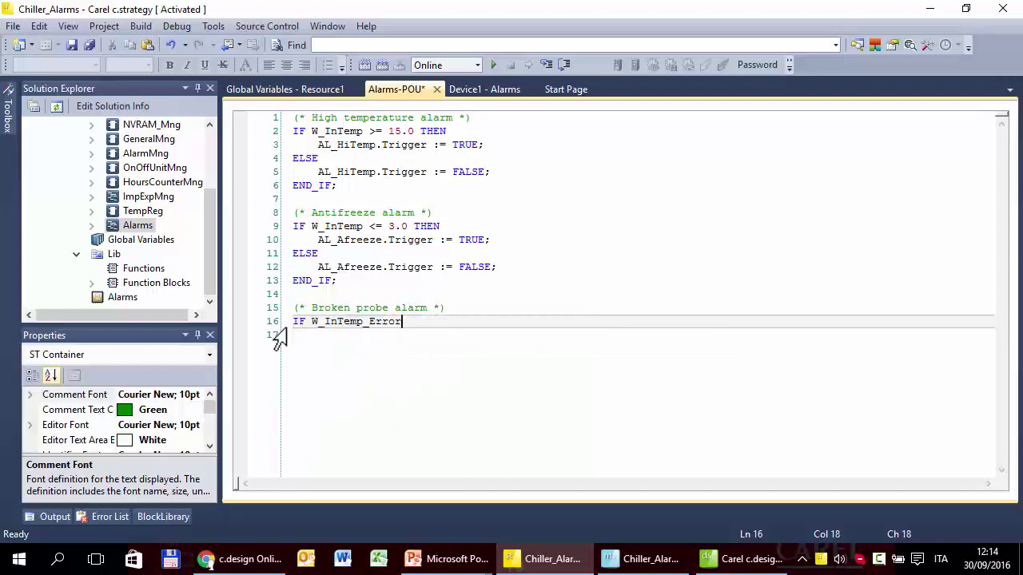
pyautogui.write('<')
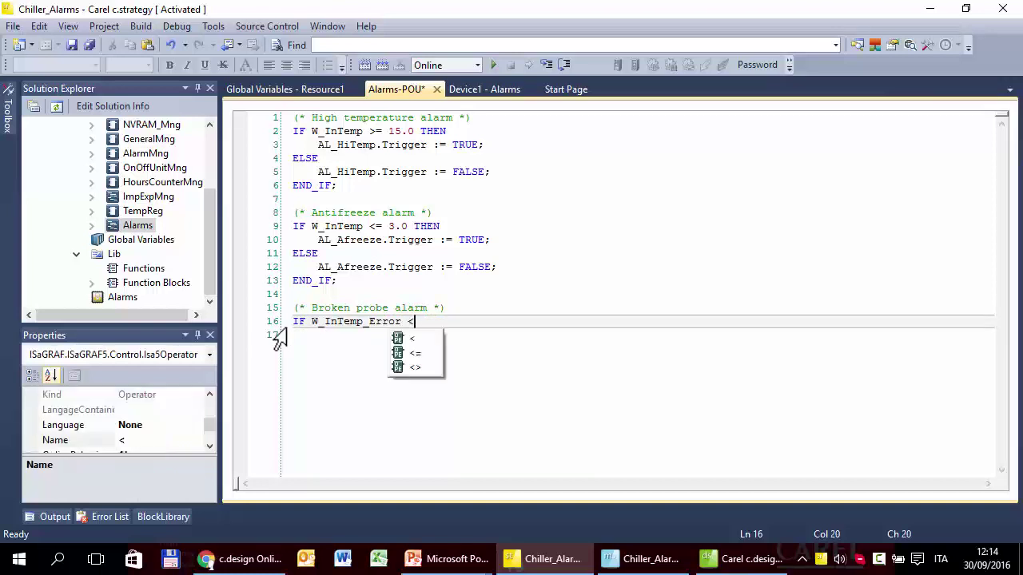
pyautogui.write('> 10 T')
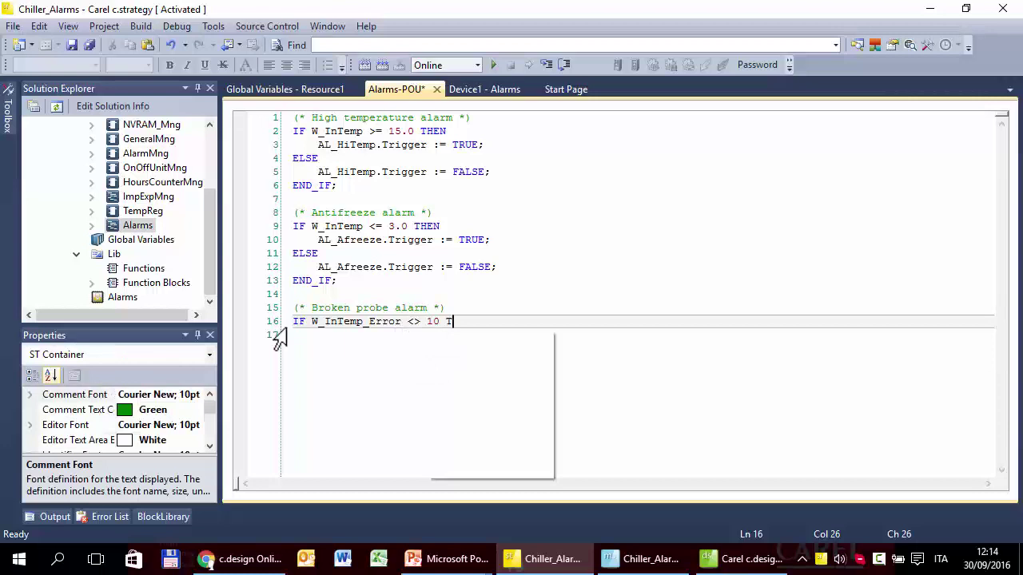
pyautogui.write('HEN    ')
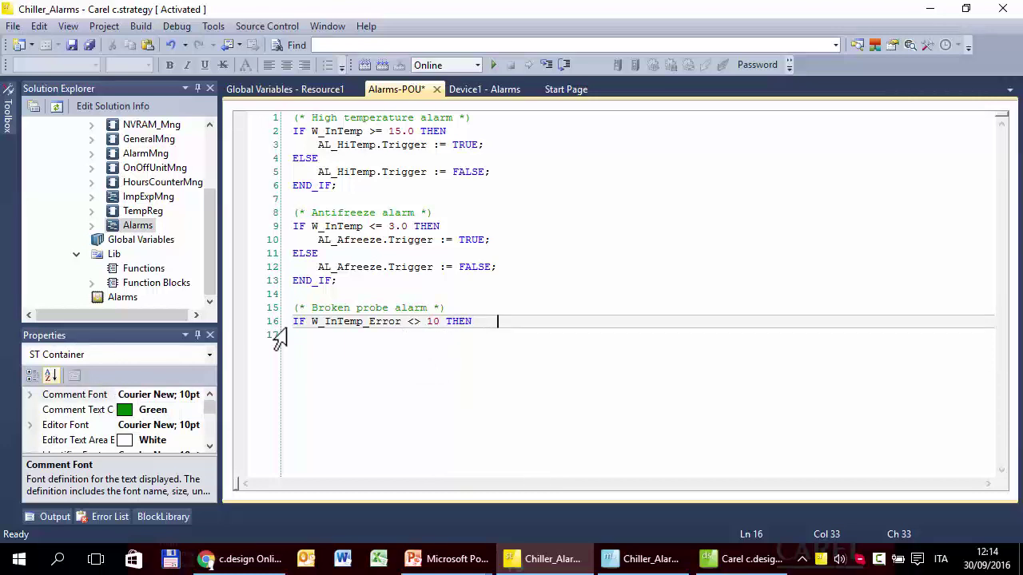
pyautogui.write('(* 10: NO ERROR *)')
pyautogui.press('Return')
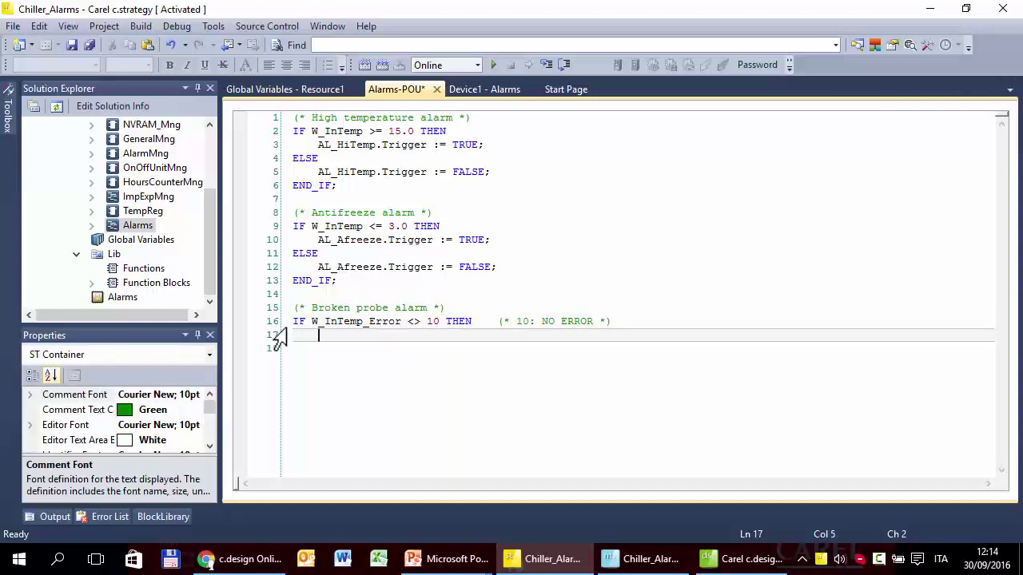
# Step: Add the statement AL_Prb.Trigger := TRUE; inside the broken probe condition
pyautogui.hotkey('ctrl', 'space')
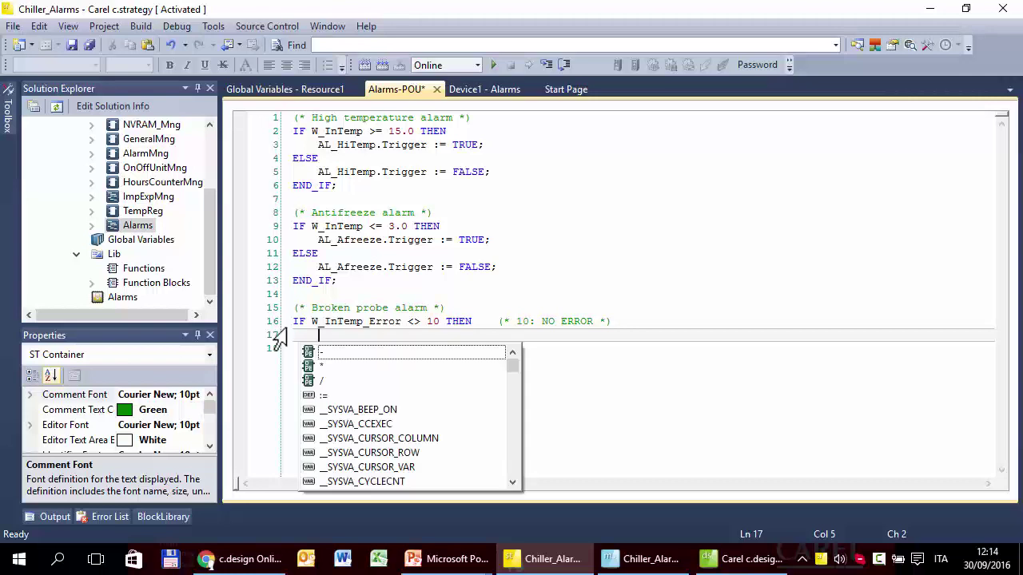
pyautogui.write('AL_P')
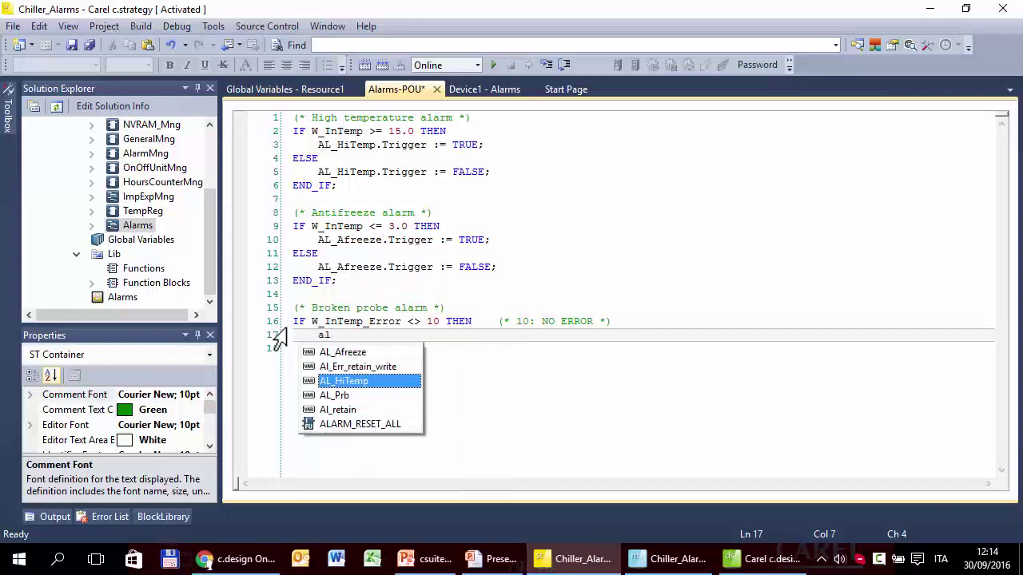
pyautogui.press('Return')
pyautogui.write('.')
pyautogui.press('Down')
pyautogui.press('Return')
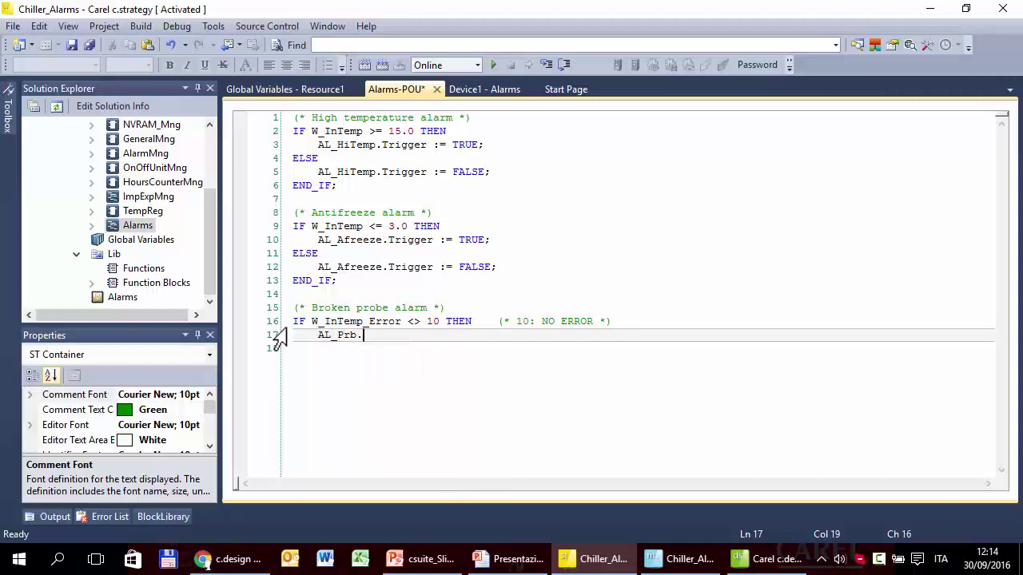
pyautogui.write(':= TRUE;')
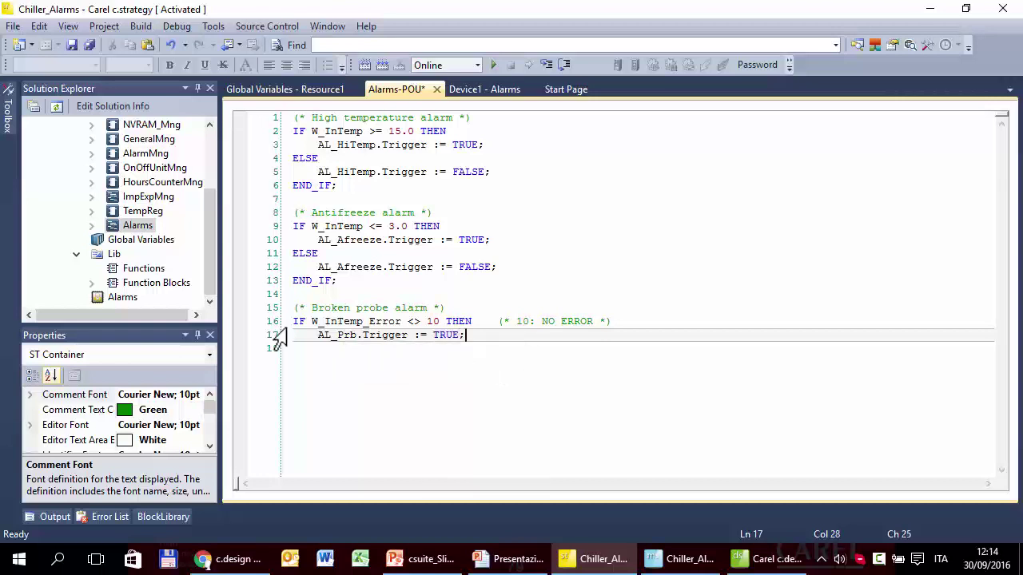
# Step: Add an ELSE branch to the broken probe condition containing AL_Prb.Trigger := FALSE;
pyautogui.press('Return')
pyautogui.press('BackSpace')
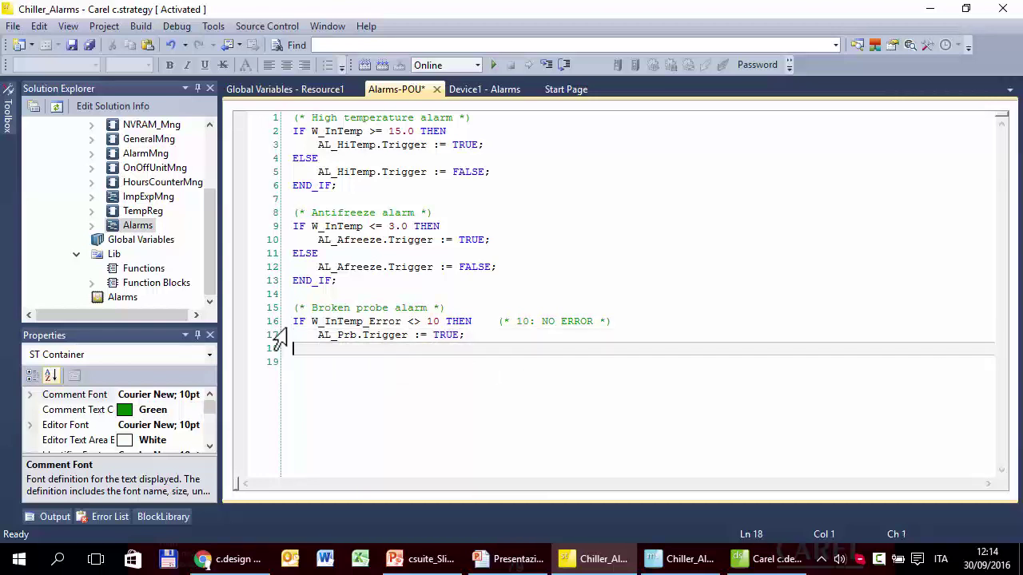
pyautogui.write('el')
pyautogui.press('Return')
pyautogui.press('Return')
pyautogui.write('al')
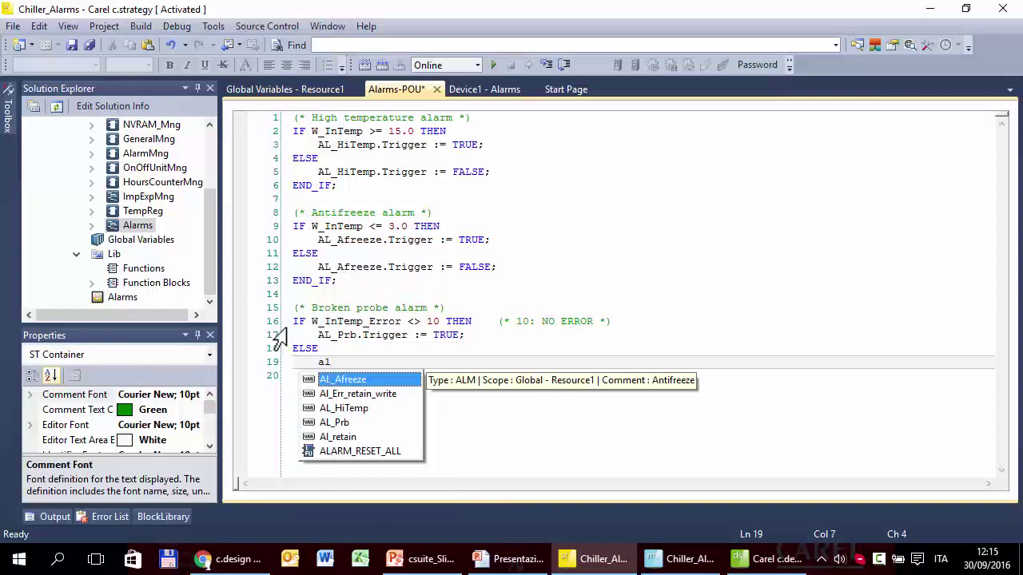
pyautogui.press('Down')
pyautogui.press('Down')
pyautogui.press('Down')
pyautogui.press('Return')
pyautogui.write('.')
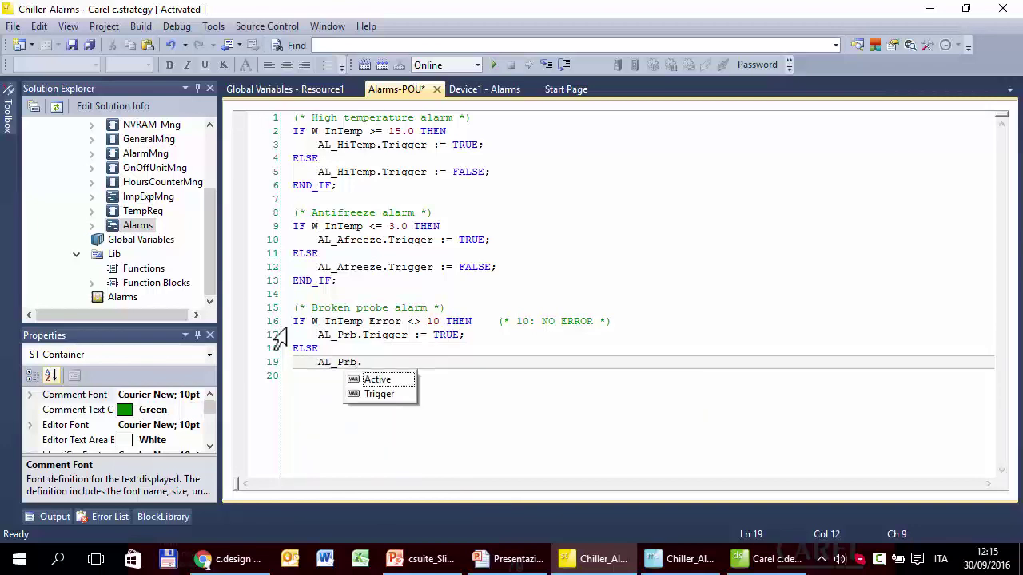
pyautogui.press('Down')
pyautogui.press('Return')
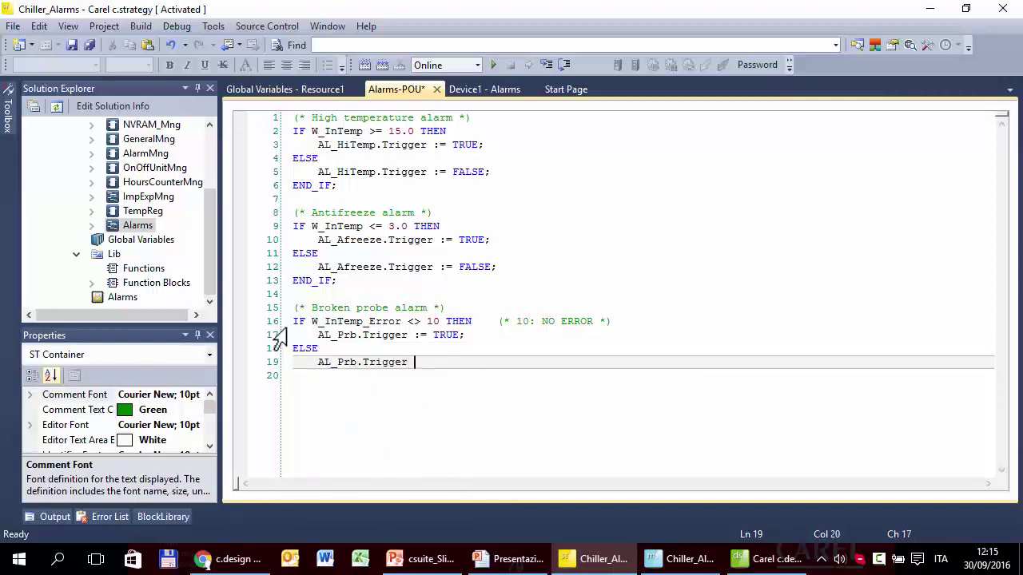
pyautogui.write(':= FALSE;')
# Step: Close the broken probe condition with END_IF; and start a new line below it
pyautogui.press('Return')
pyautogui.write('END')
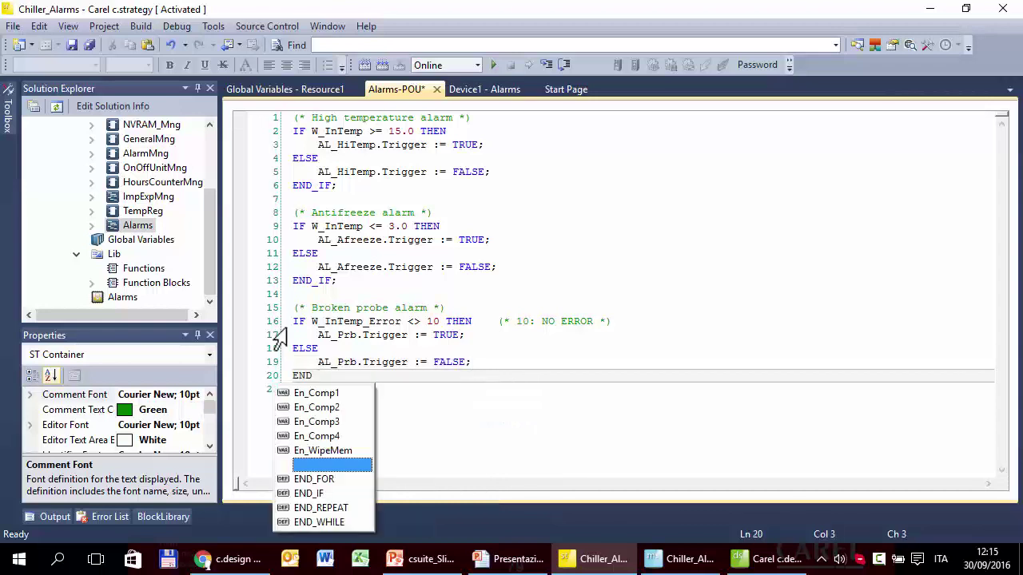
pyautogui.press('Down')
pyautogui.press('Down')
pyautogui.press('Return')
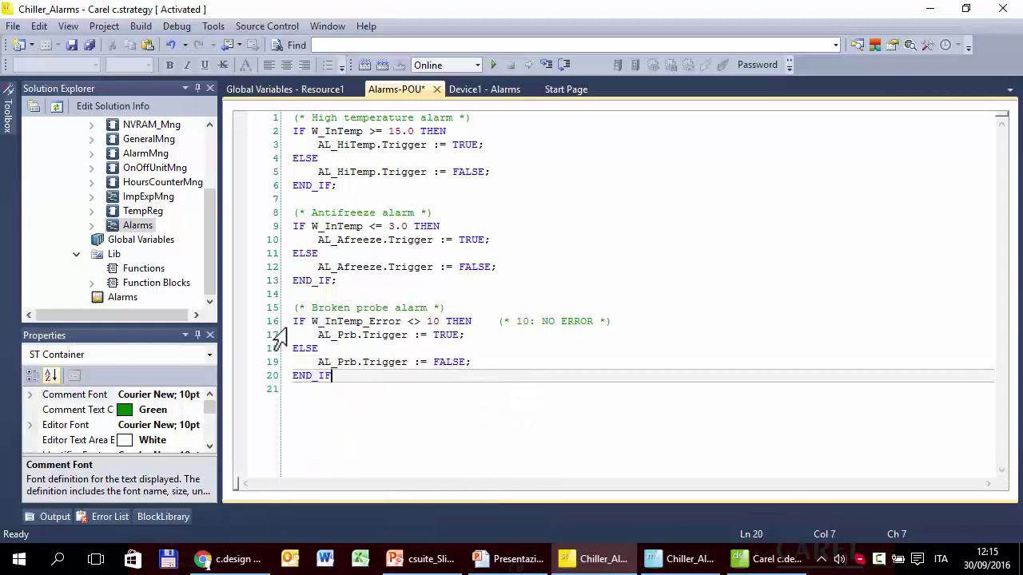
pyautogui.write(';')
pyautogui.press('Return')
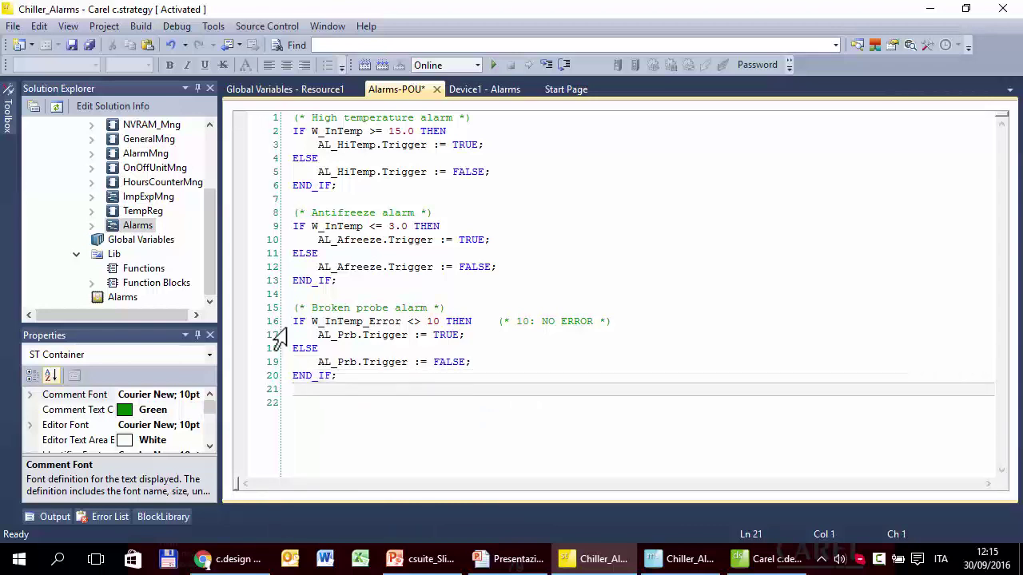
pyautogui.click(409, 322)
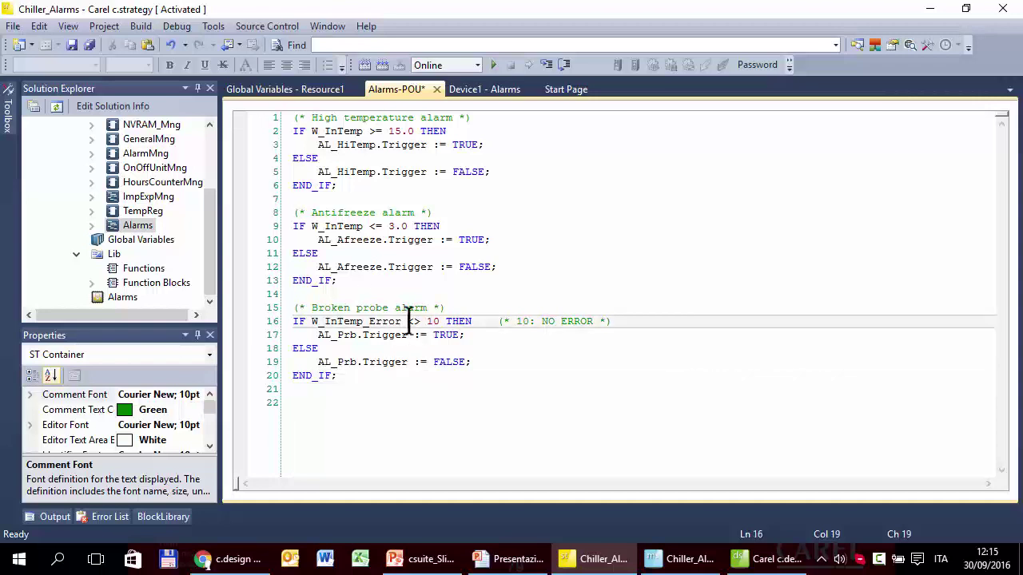
pyautogui.moveTo(409, 322); pyautogui.dragTo(450, 322)
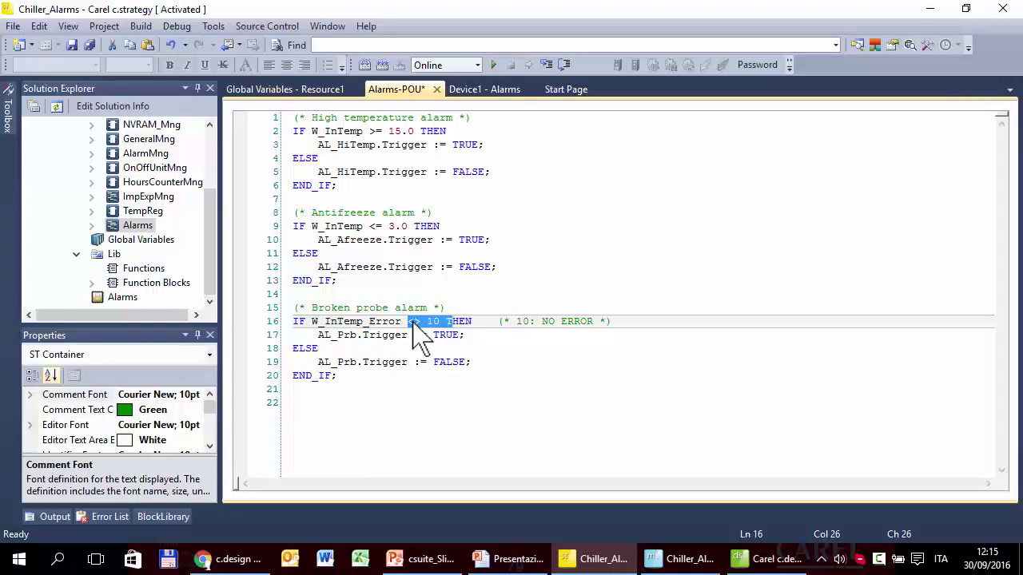
pyautogui.click(462, 145)
pyautogui.click(470, 186)
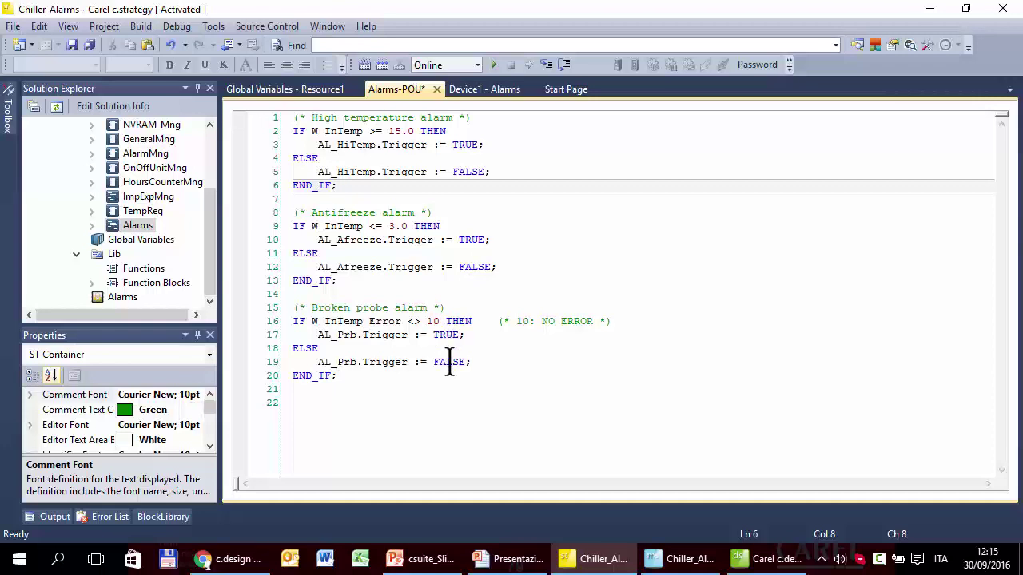
pyautogui.click(428, 321)
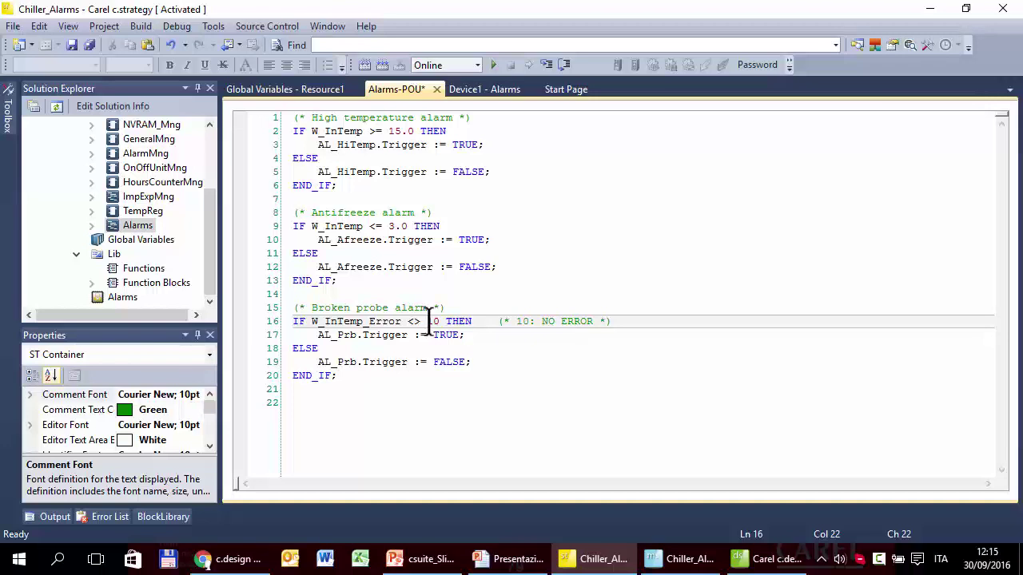
# Step: Open the project's DataTypes and examine the Defined Words, sorted by word, for the IO error constants and their equivalents
pyautogui.moveTo(214, 257); pyautogui.dragTo(216, 200)
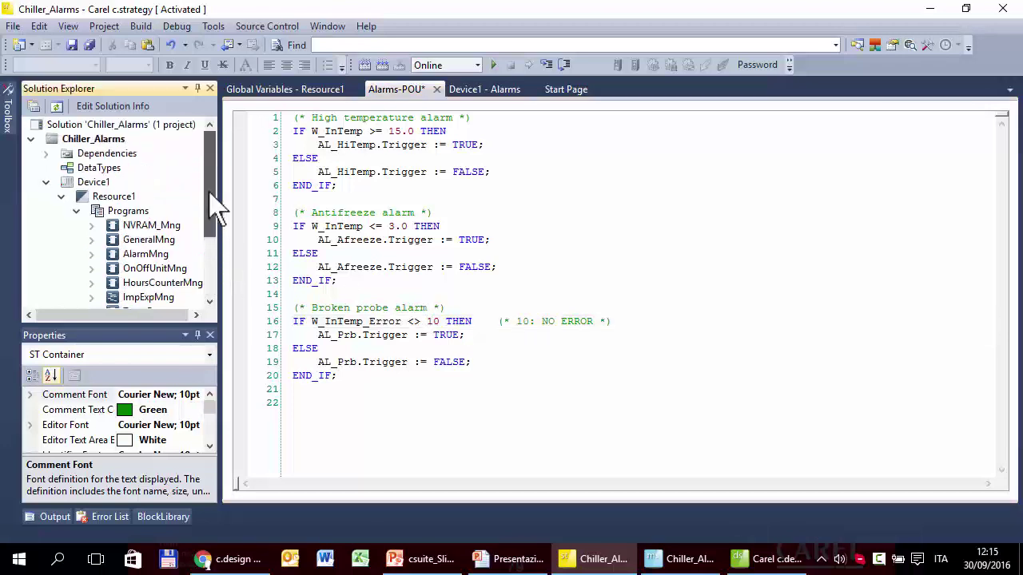
pyautogui.doubleClick(101, 167)
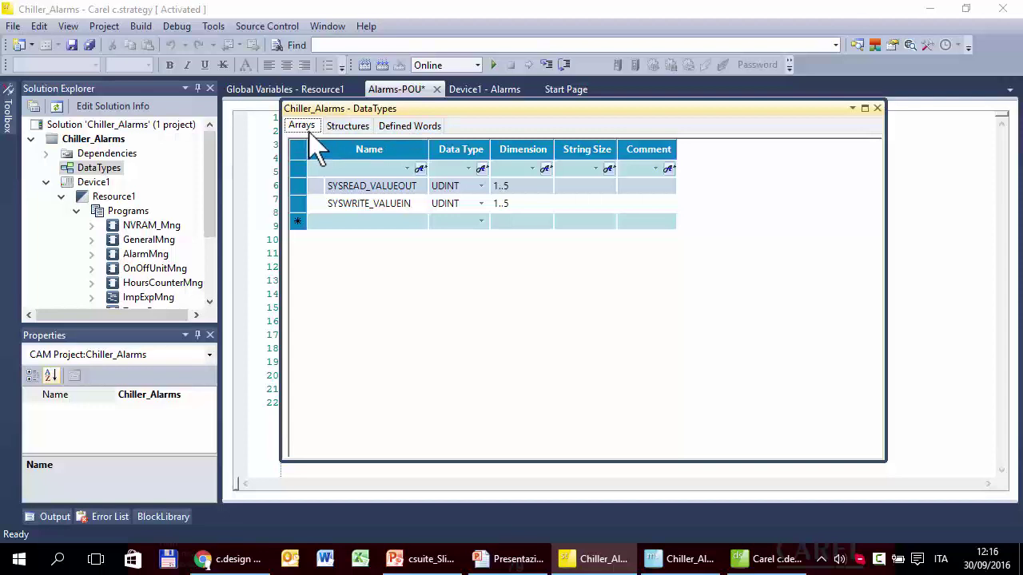
pyautogui.click(339, 125)
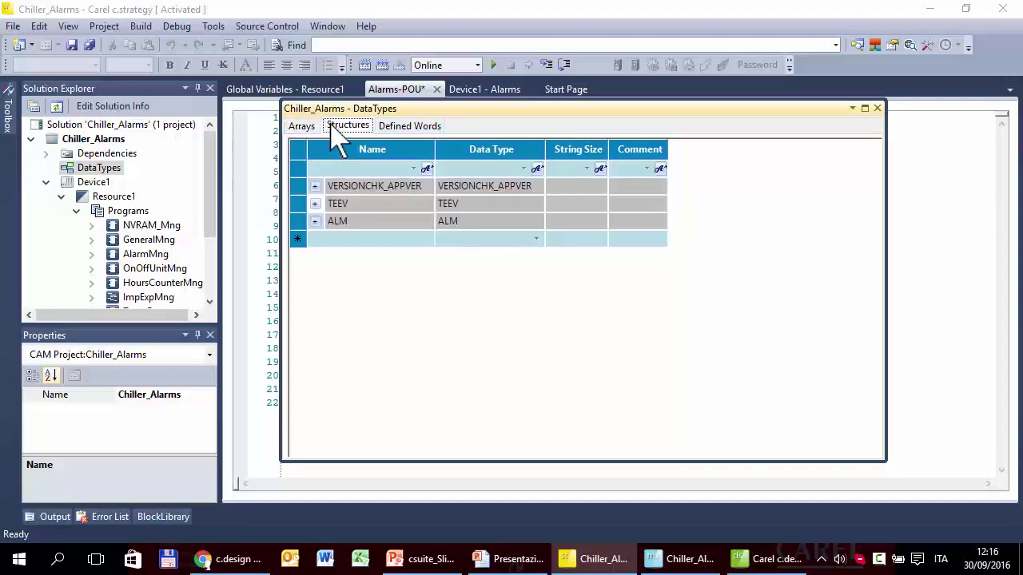
pyautogui.click(401, 127)
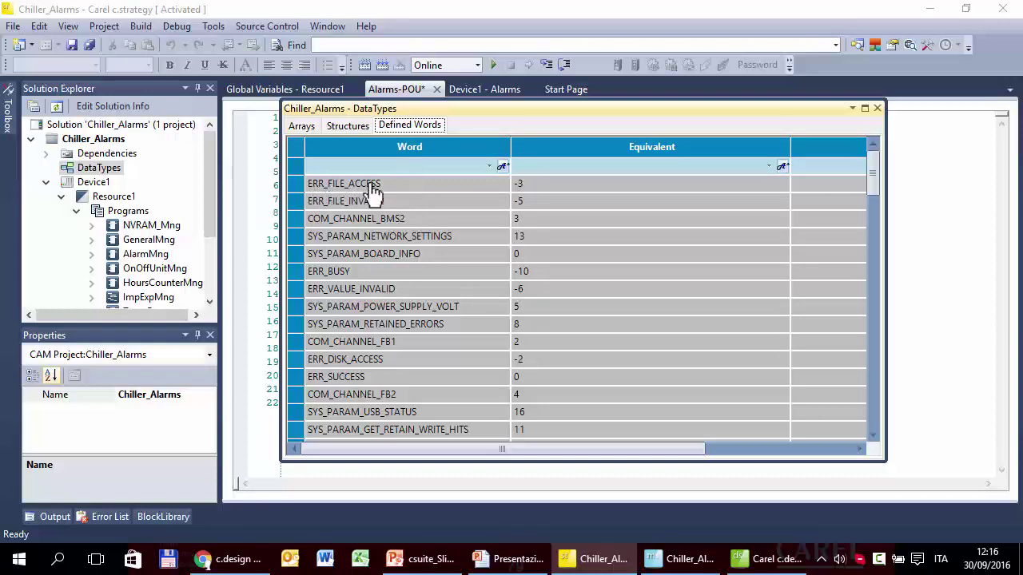
pyautogui.click(430, 185)
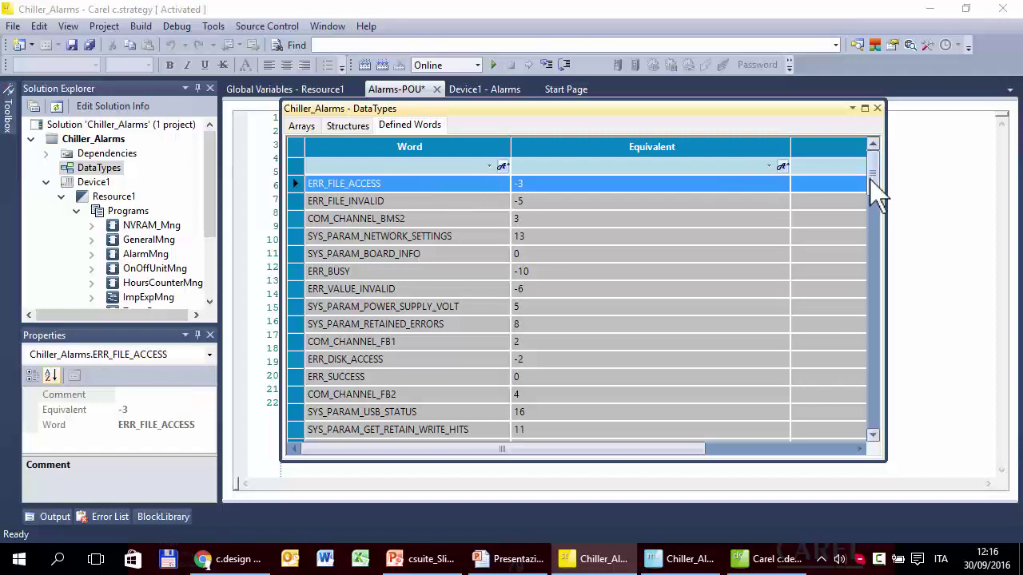
pyautogui.moveTo(875, 182); pyautogui.dragTo(855, 323)
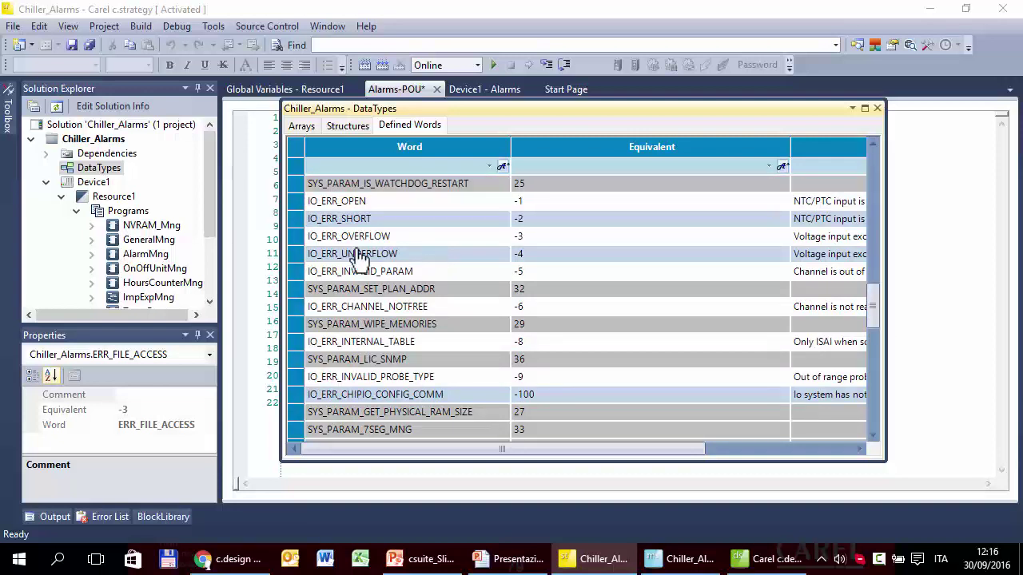
pyautogui.scroll(-10, 358, 257)
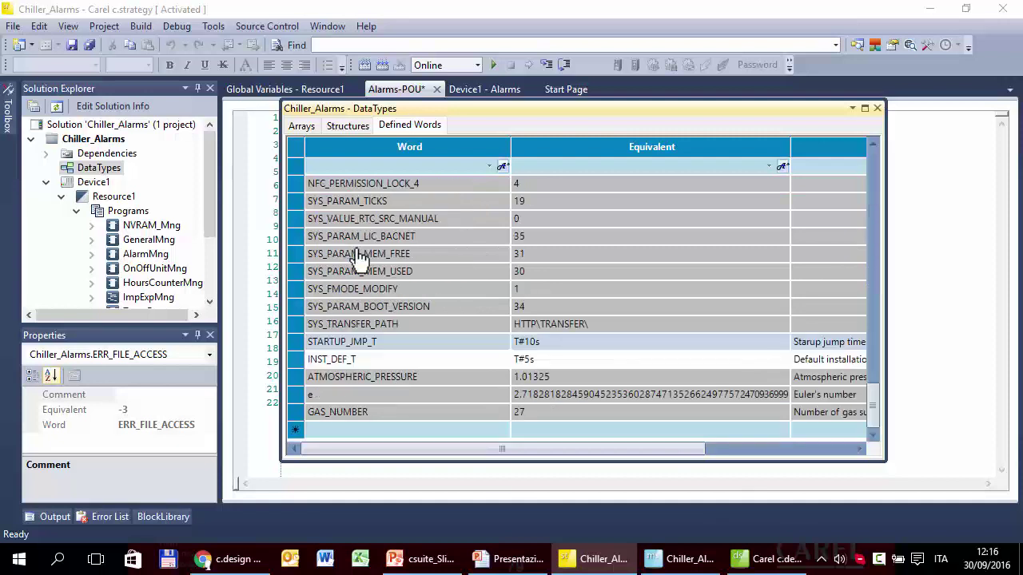
pyautogui.click(416, 157)
pyautogui.scroll(6, 409, 215)
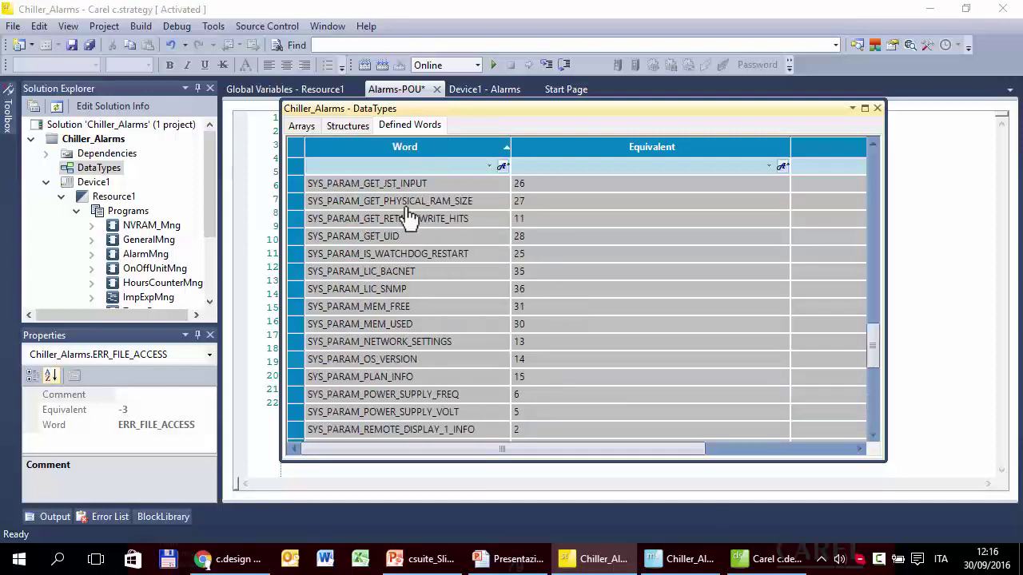
pyautogui.scroll(8, 408, 212)
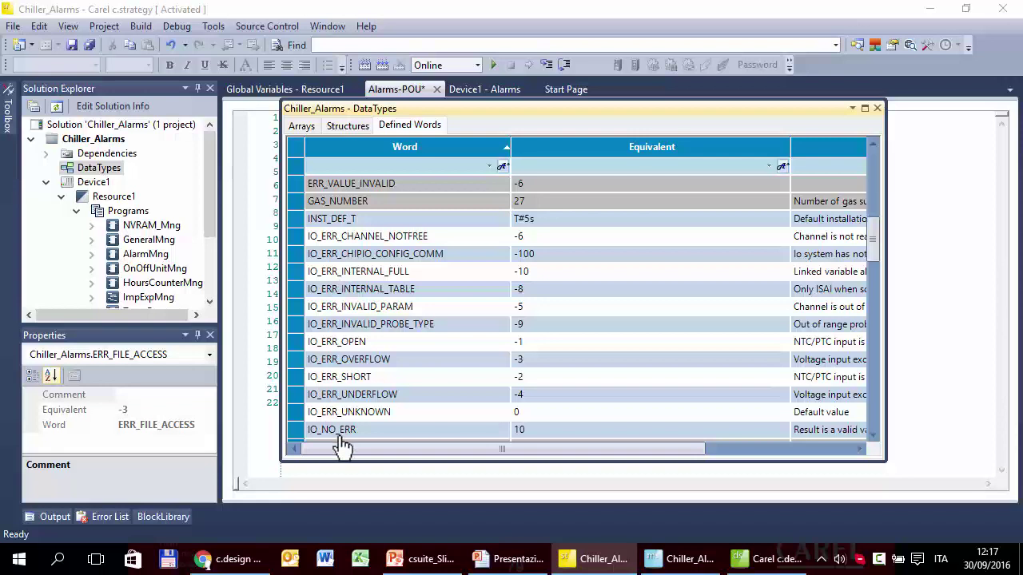
# Step: Compare the IO error constants with the Error Variable values in the c.design online help in the browser, and close the DataTypes window
pyautogui.click(236, 559)
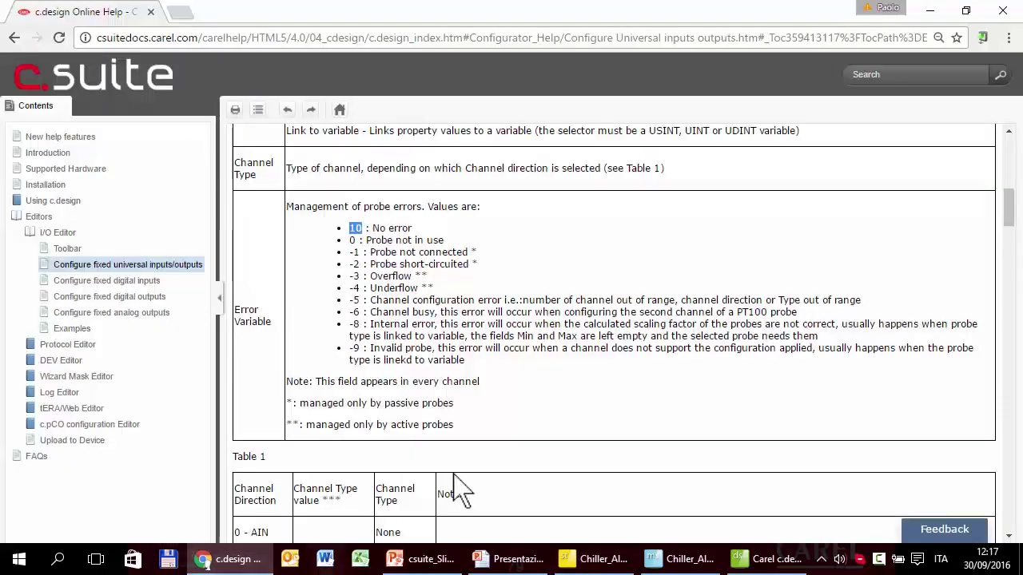
pyautogui.moveTo(349, 252); pyautogui.dragTo(479, 248)
pyautogui.hotkey('alt', 'Tab')
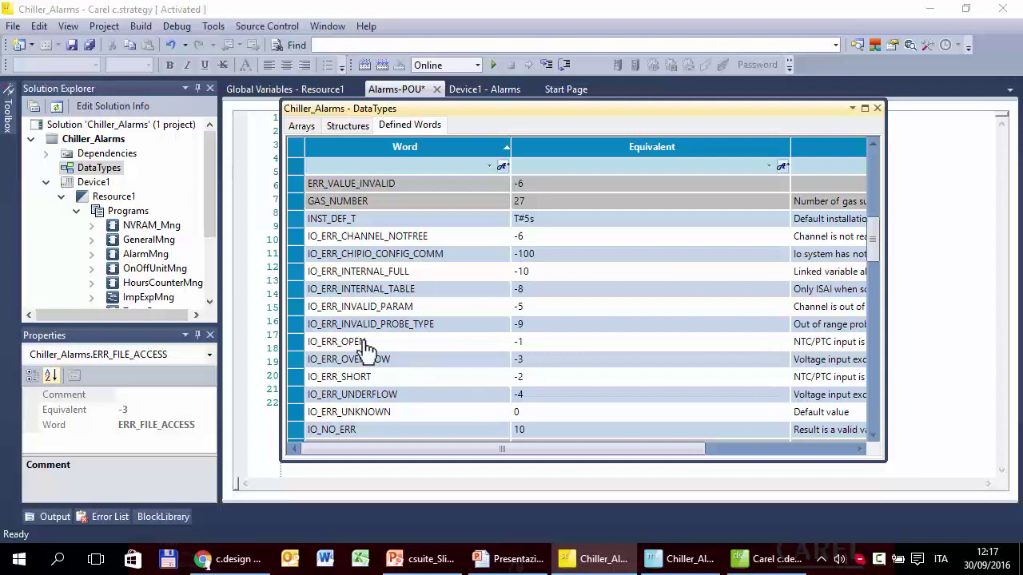
pyautogui.hotkey('alt', 'Tab')
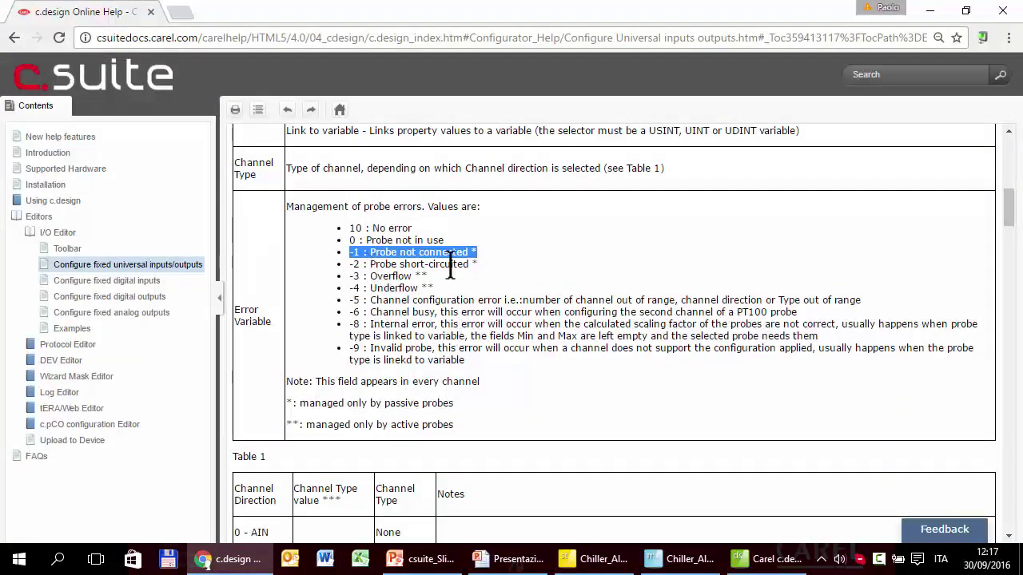
pyautogui.hotkey('alt', 'Tab')
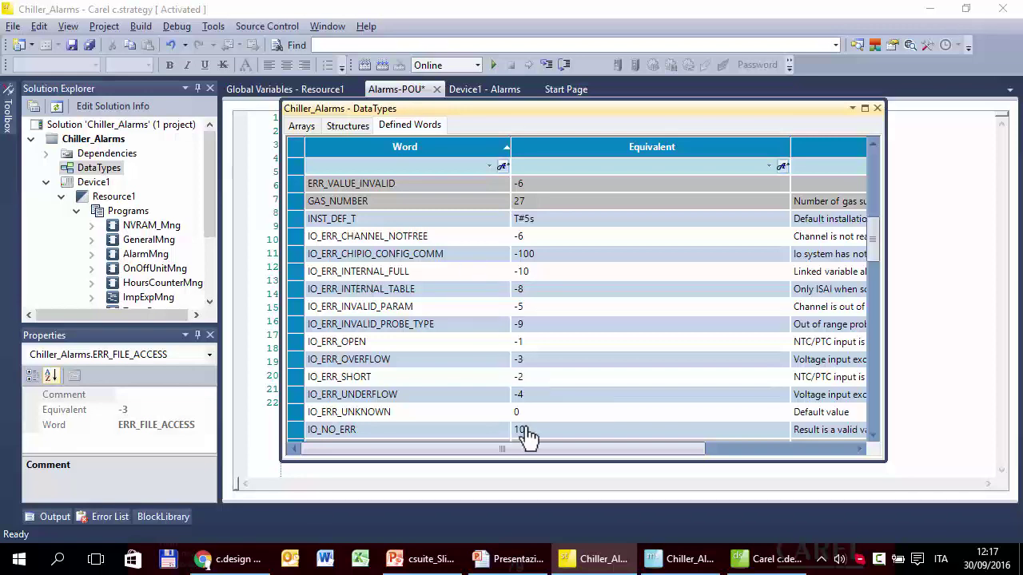
pyautogui.hotkey('alt', 'Tab')
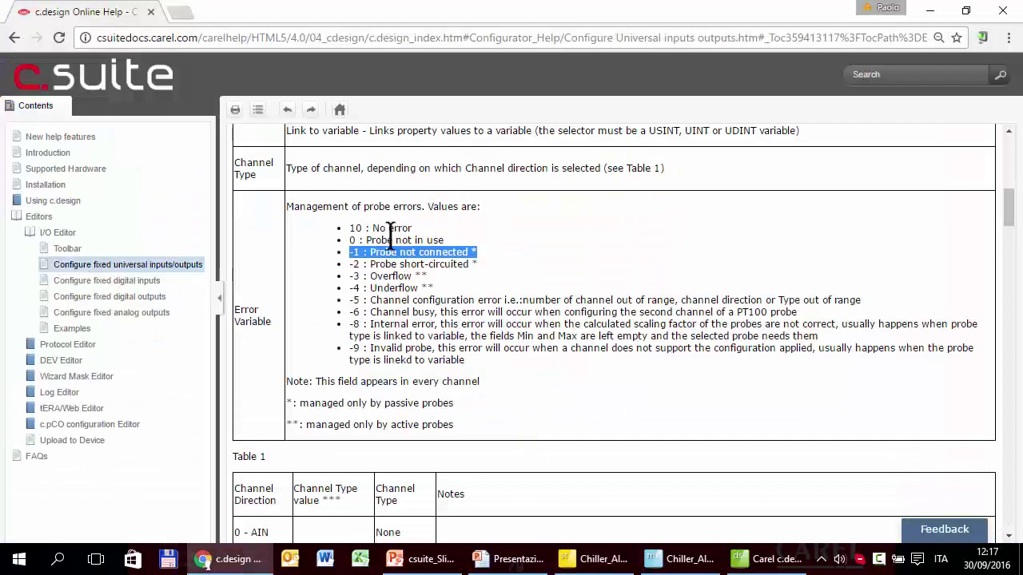
pyautogui.hotkey('alt', 'Tab')
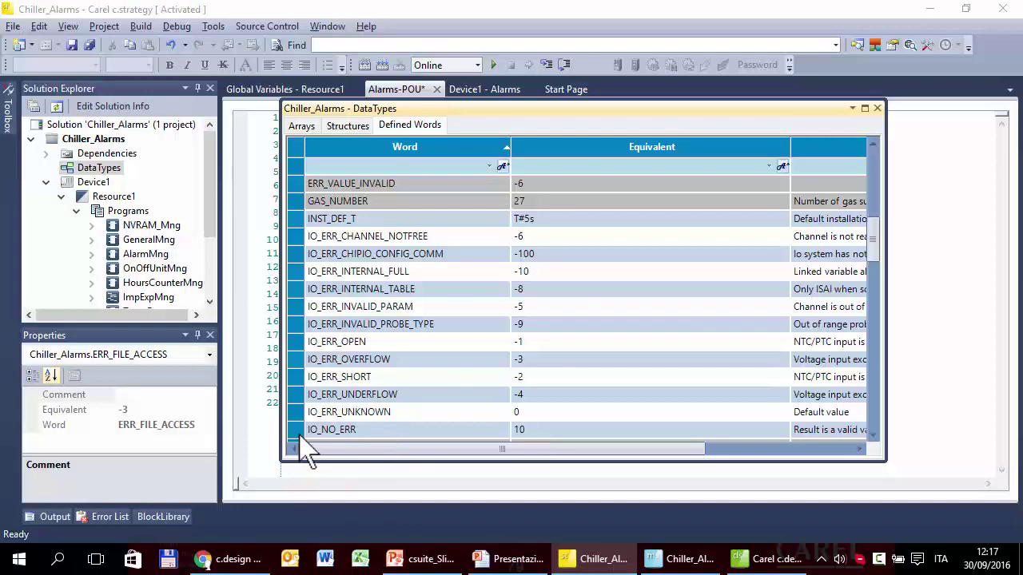
pyautogui.click(245, 358)
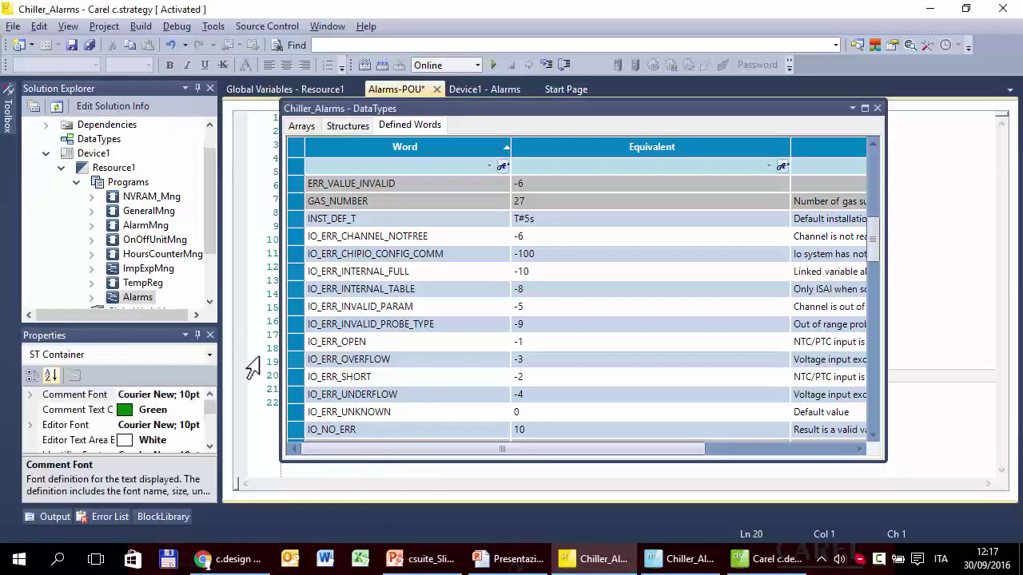
pyautogui.click(877, 108)
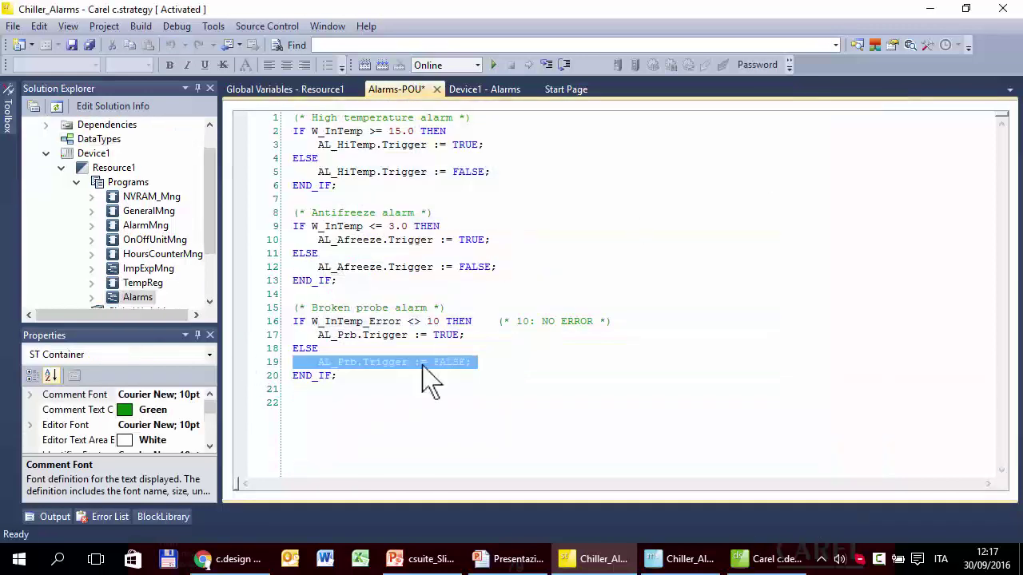
# Step: Replace the value 10 in the broken probe IF condition with the defined word IO_NO_ERR
pyautogui.doubleClick(432, 321)
pyautogui.write('IO')
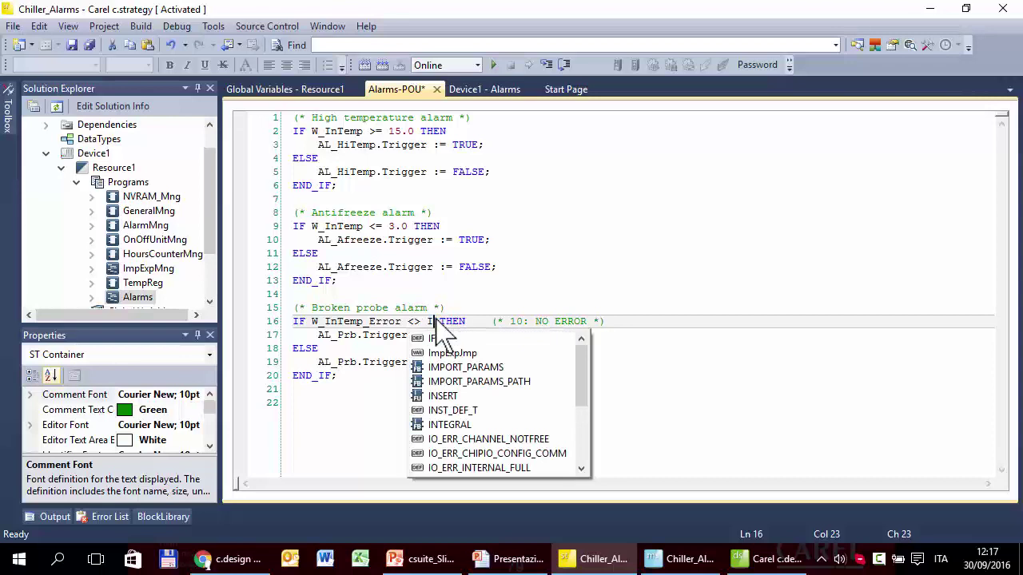
pyautogui.press('Down')
pyautogui.press('Down')
pyautogui.press('Down')
pyautogui.press('Down')
pyautogui.press('Down')
pyautogui.press('Down')
pyautogui.press('Down')
pyautogui.press('Down')
pyautogui.press('Down')
pyautogui.press('Down')
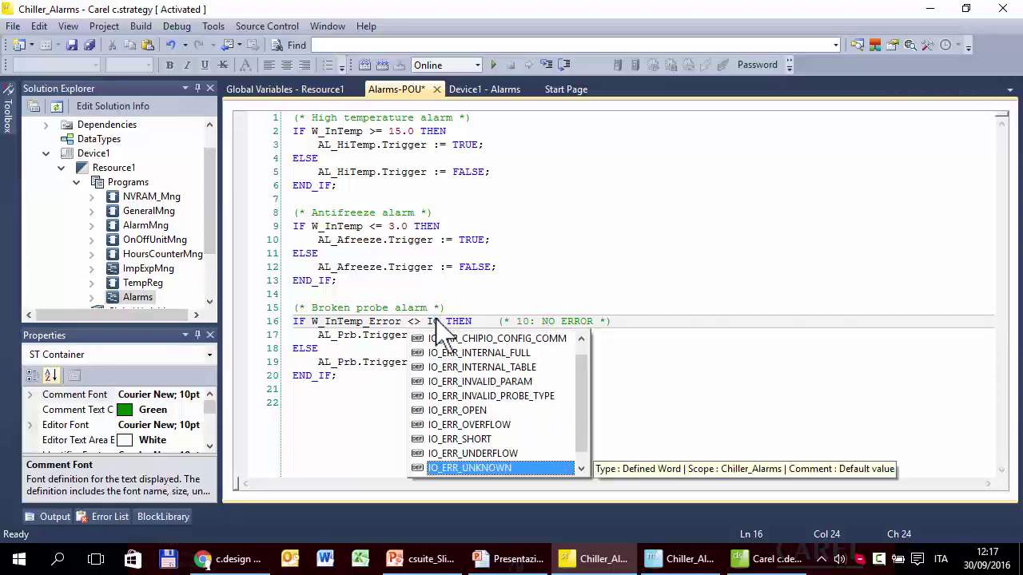
pyautogui.press('Up')
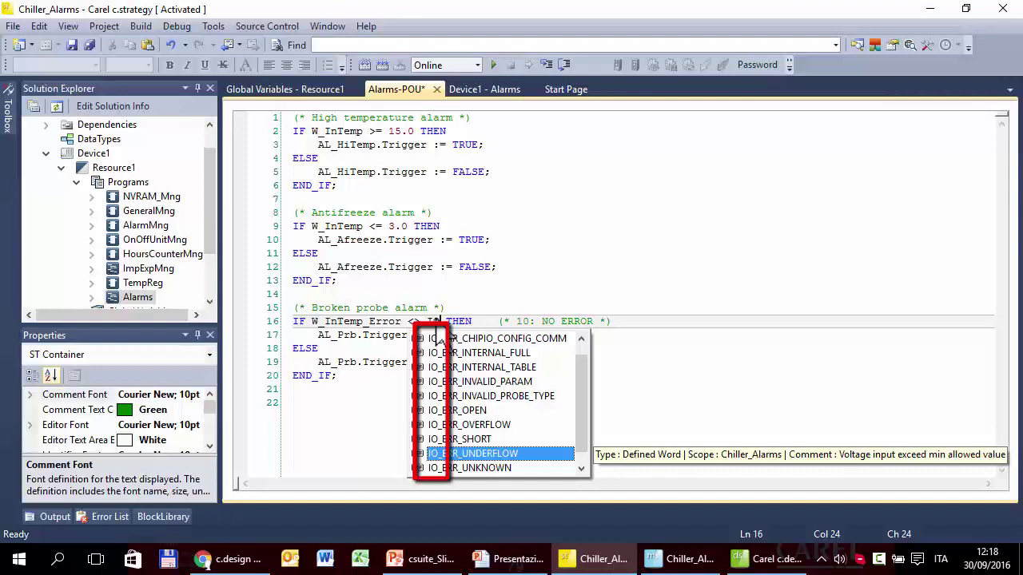
pyautogui.press('Down')
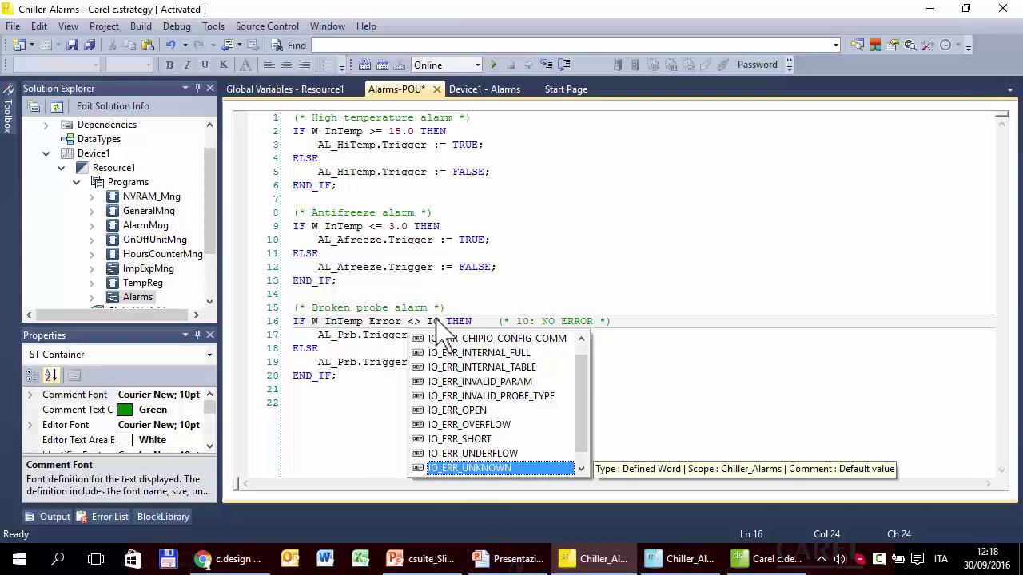
pyautogui.press('Down')
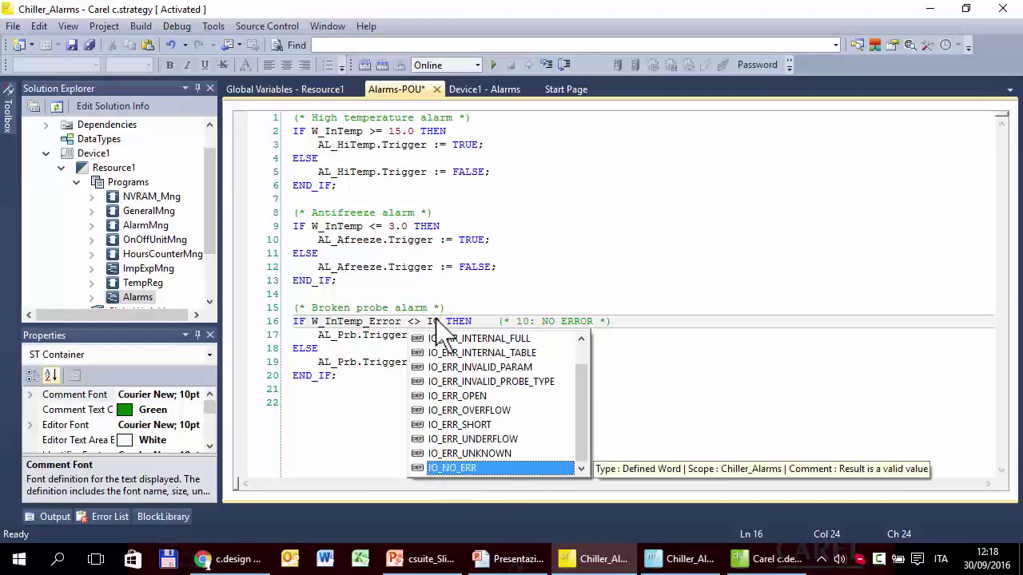
pyautogui.press('Up')
pyautogui.press('Up')
pyautogui.press('Up')
pyautogui.press('Up')
pyautogui.press('Up')
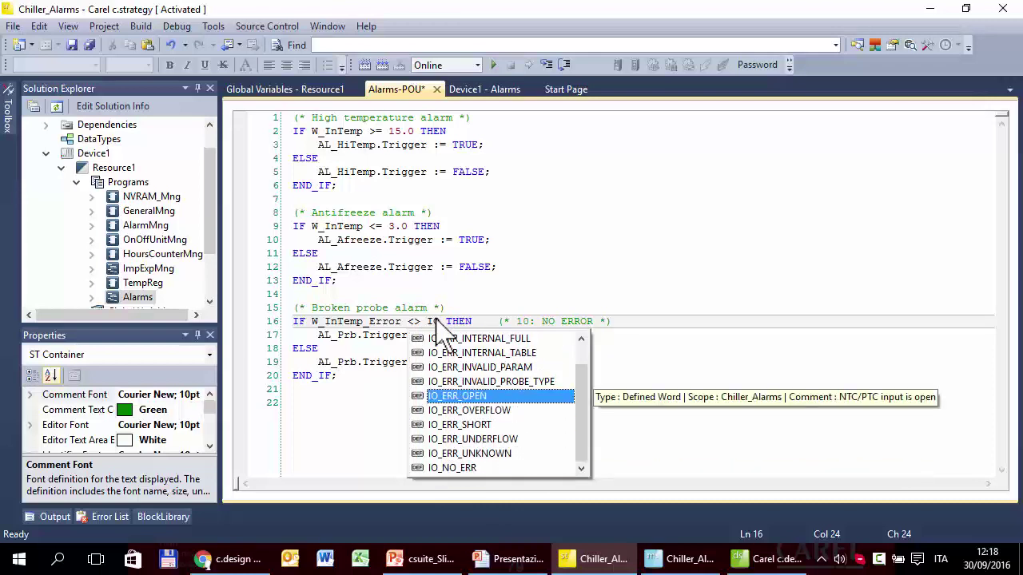
pyautogui.press('Down')
pyautogui.press('Down')
pyautogui.press('Down')
pyautogui.press('Down')
pyautogui.press('Down')
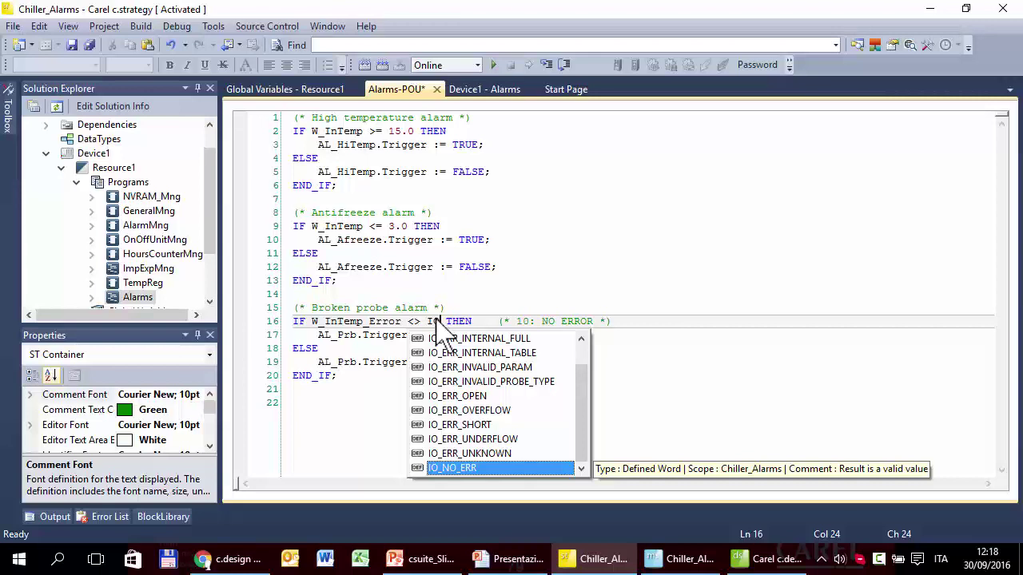
pyautogui.press('Return')
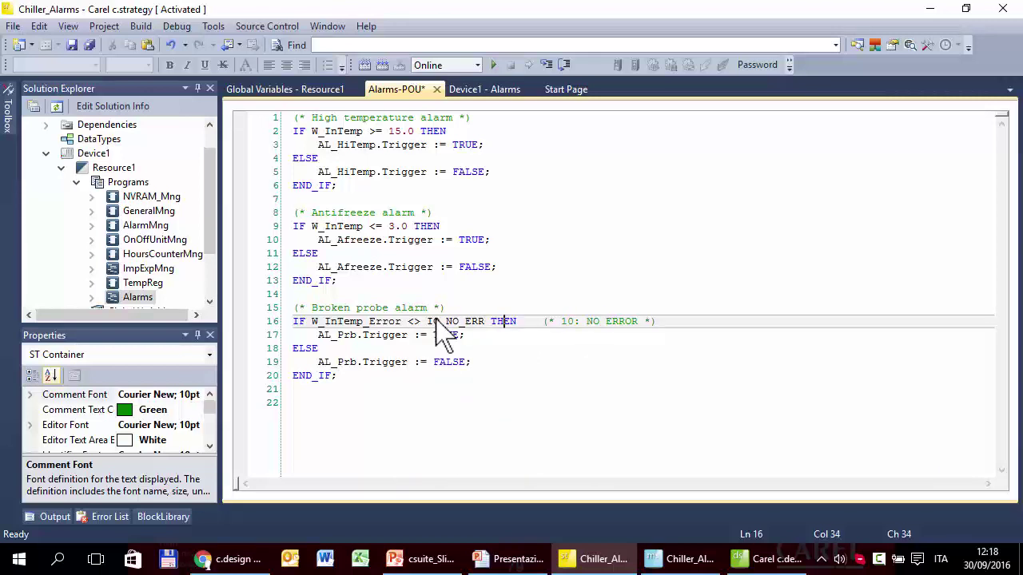
# Step: Extend the comment beside the broken probe condition to read IO_NO_ERR = 10: NO ERROR
pyautogui.write('IO_NO_E')
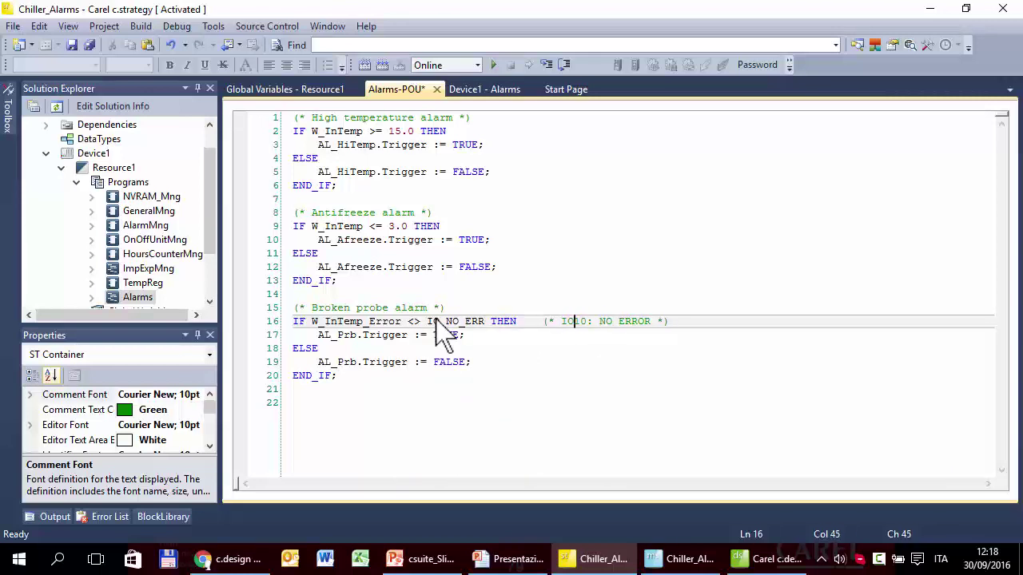
pyautogui.write('RR')
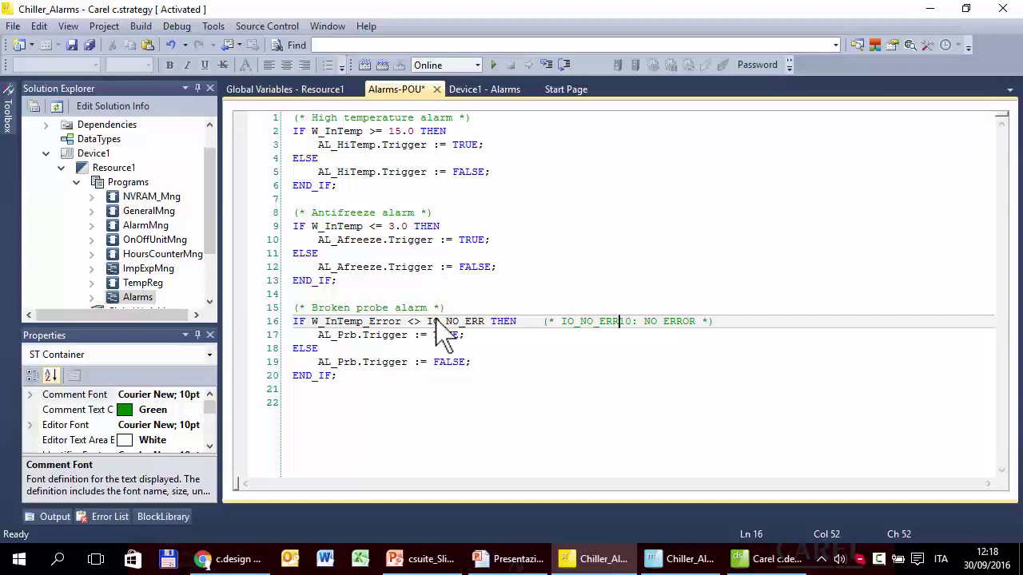
pyautogui.write(' =')
pyautogui.moveTo(427, 322); pyautogui.dragTo(483, 319)
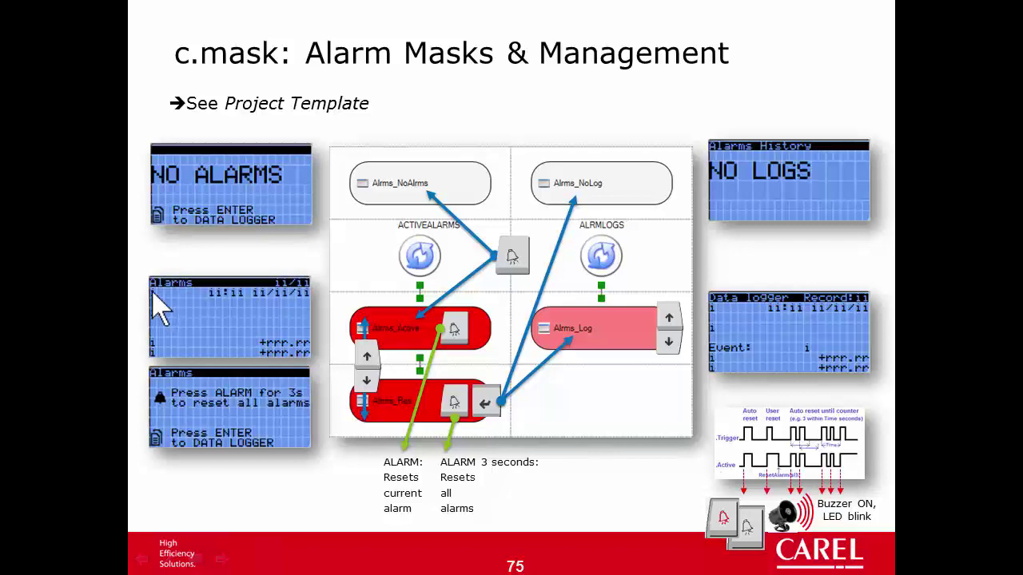
# Step: Switch to the project in c.mask, open the Terminal1 Classes filtered by "al", and widen the class list to show ResourceUsedOnBool
pyautogui.hotkey('alt', 'Tab')
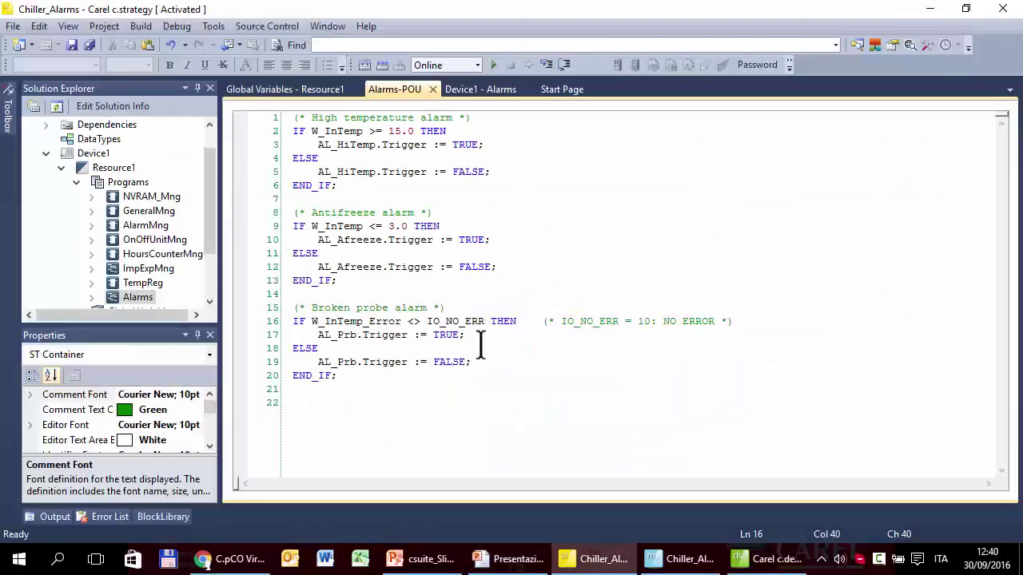
pyautogui.click(683, 559)
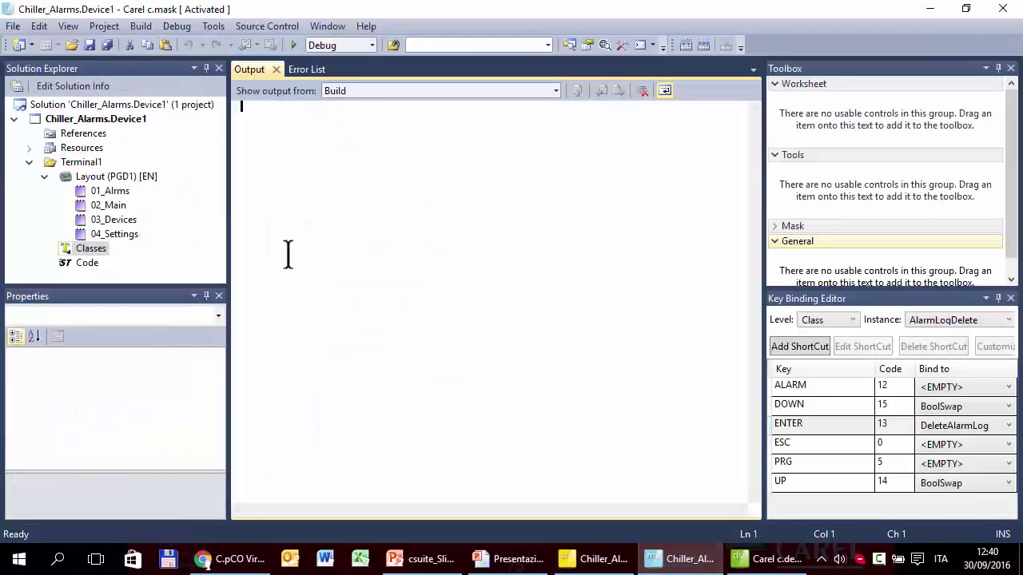
pyautogui.doubleClick(90, 249)
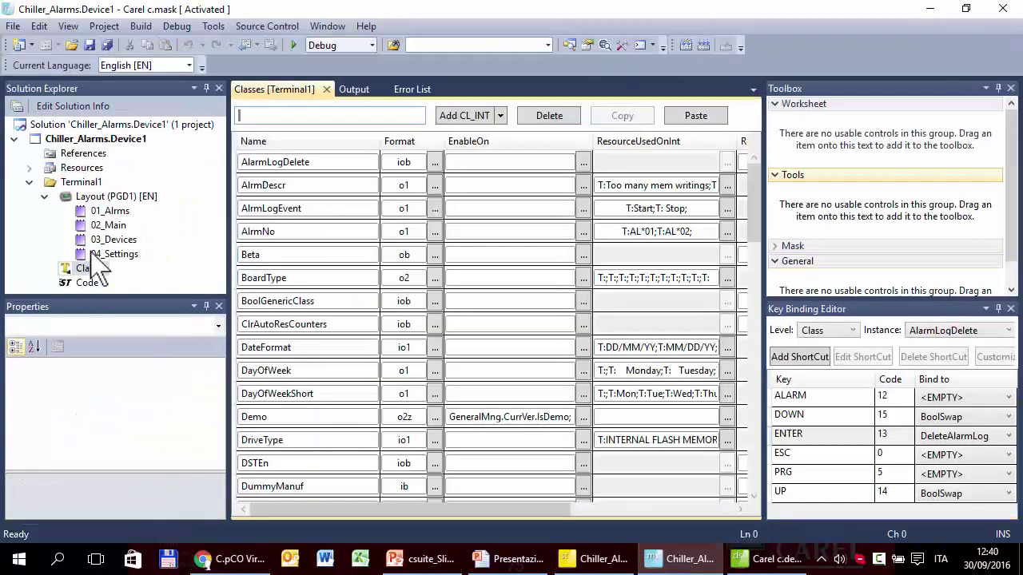
pyautogui.click(247, 116)
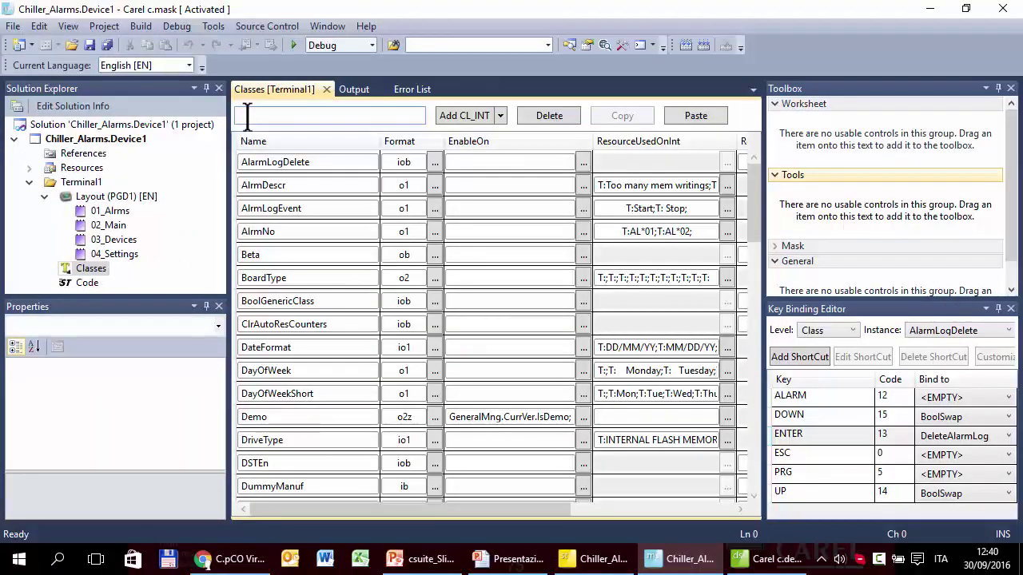
pyautogui.write('al')
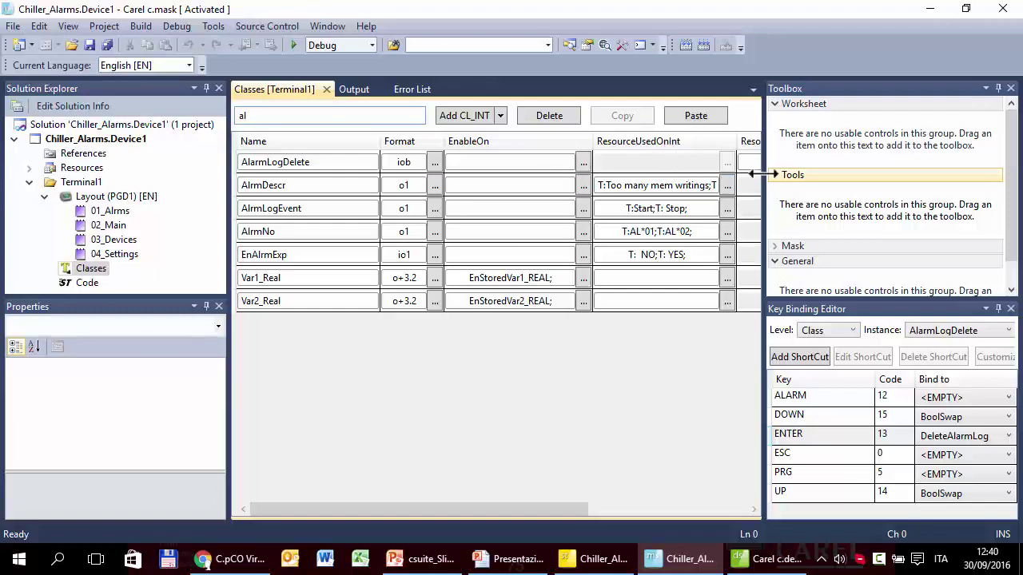
pyautogui.moveTo(763, 174); pyautogui.dragTo(883, 182)
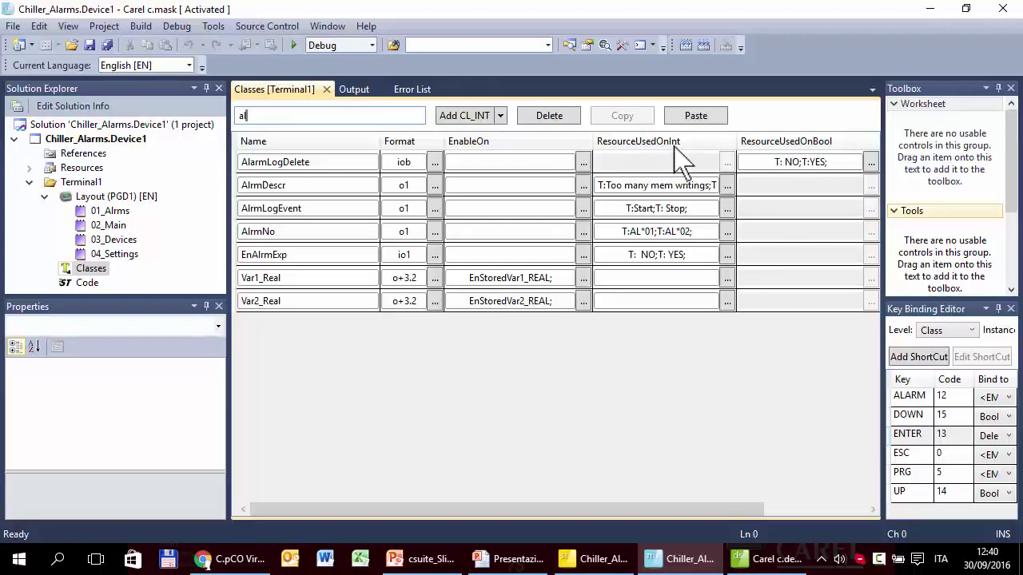
# Step: Add three empty text entries to the ResourceUsedOnInt list of the AlrmDescr class
pyautogui.click(726, 187)
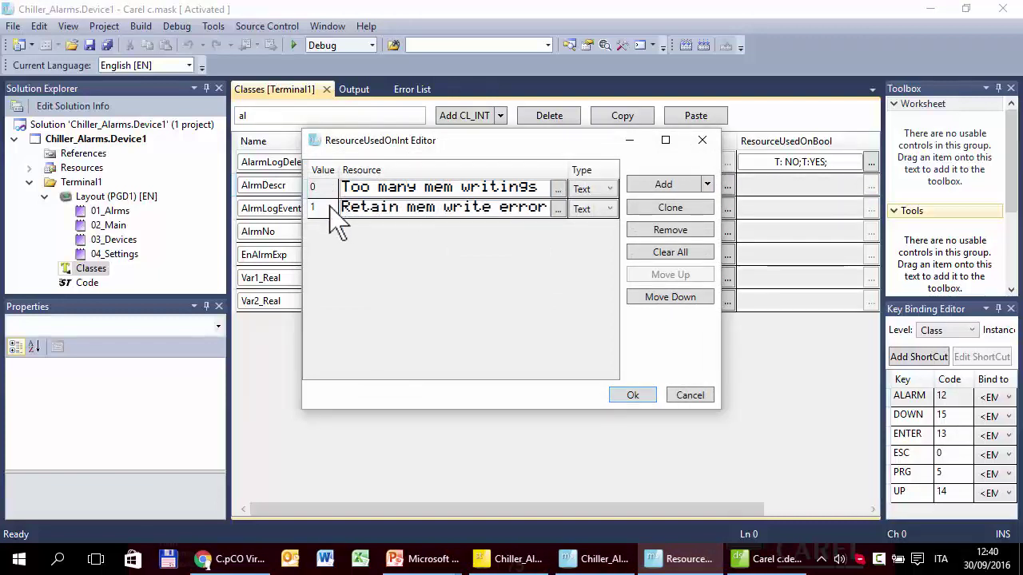
pyautogui.click(662, 184)
pyautogui.click(665, 184)
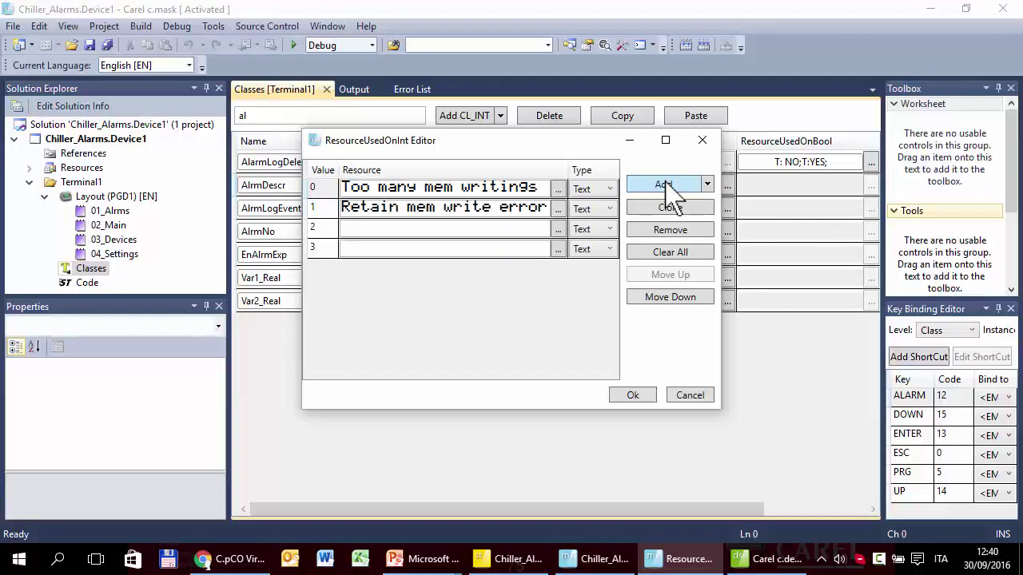
pyautogui.click(665, 183)
# Step: Enter the alarm descriptions High temperature, Antifreeze and Broken probe for resource values 2, 3 and 4
pyautogui.click(477, 228)
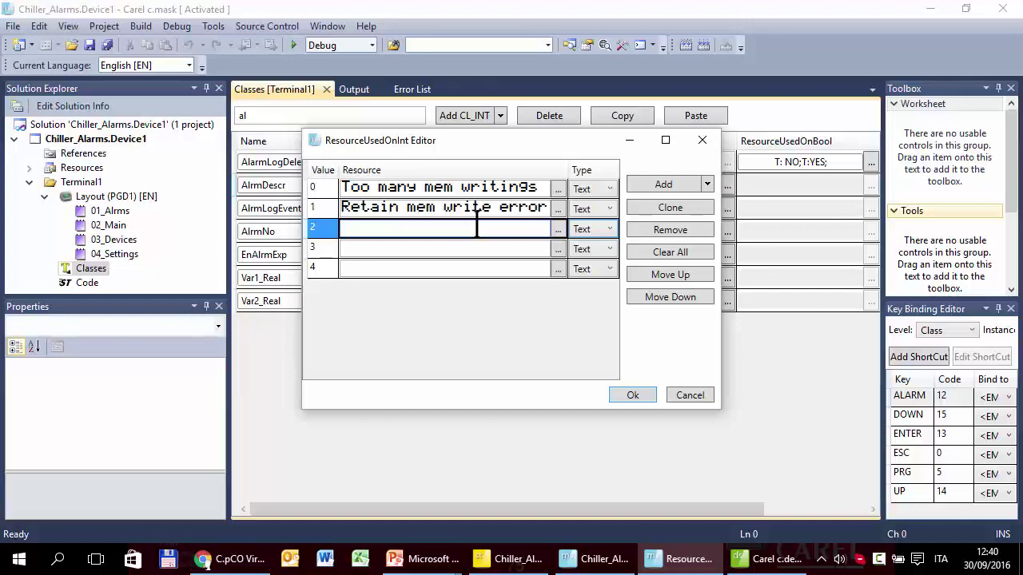
pyautogui.write('High temperature')
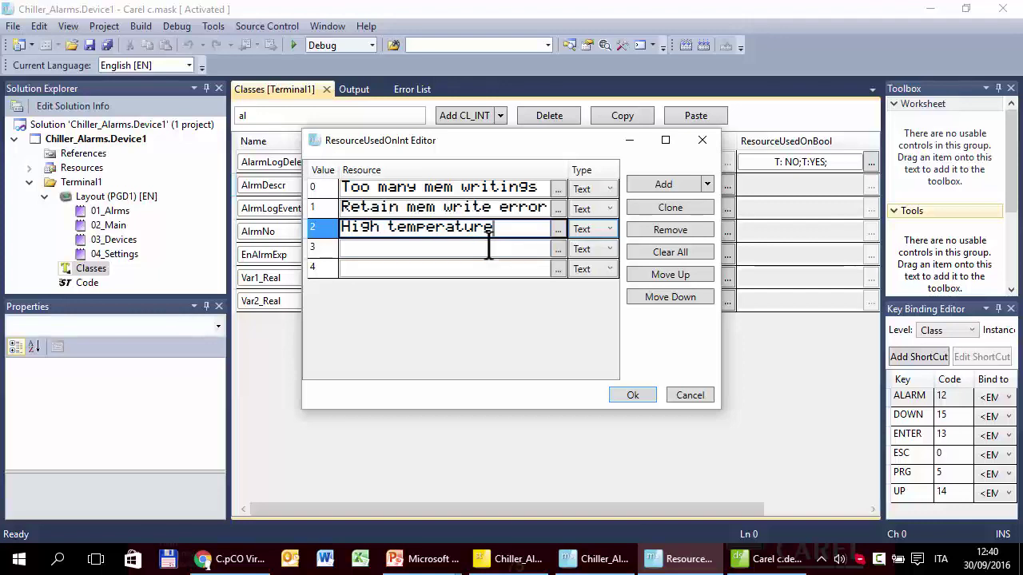
pyautogui.click(488, 247)
pyautogui.write('Antifre')
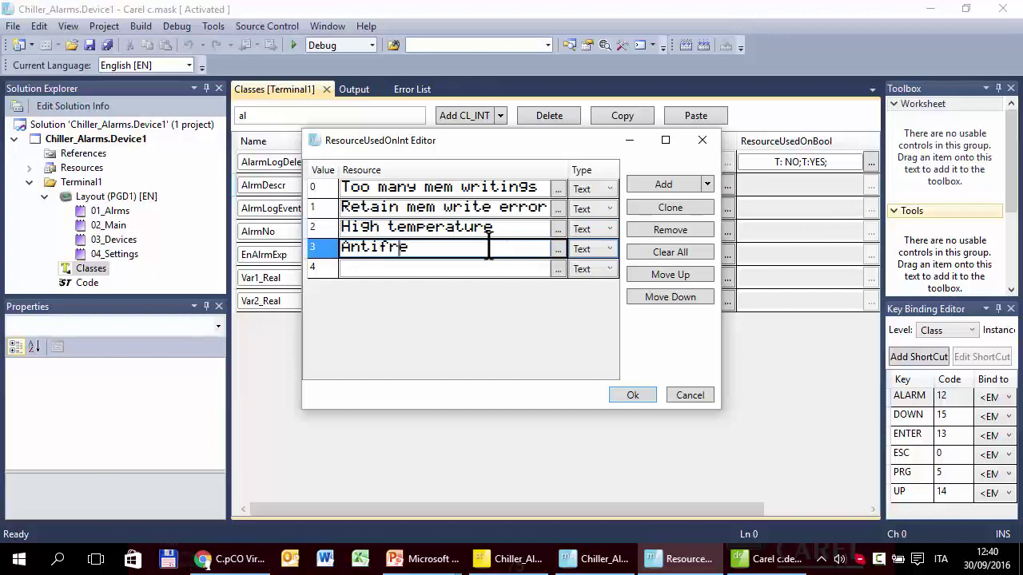
pyautogui.write('eze')
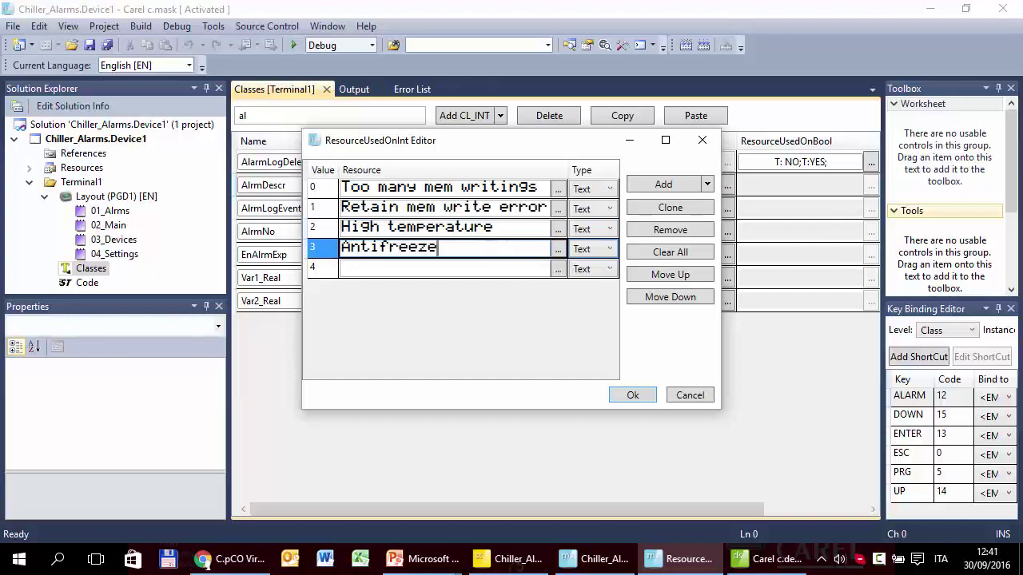
pyautogui.click(488, 267)
pyautogui.write('Broken')
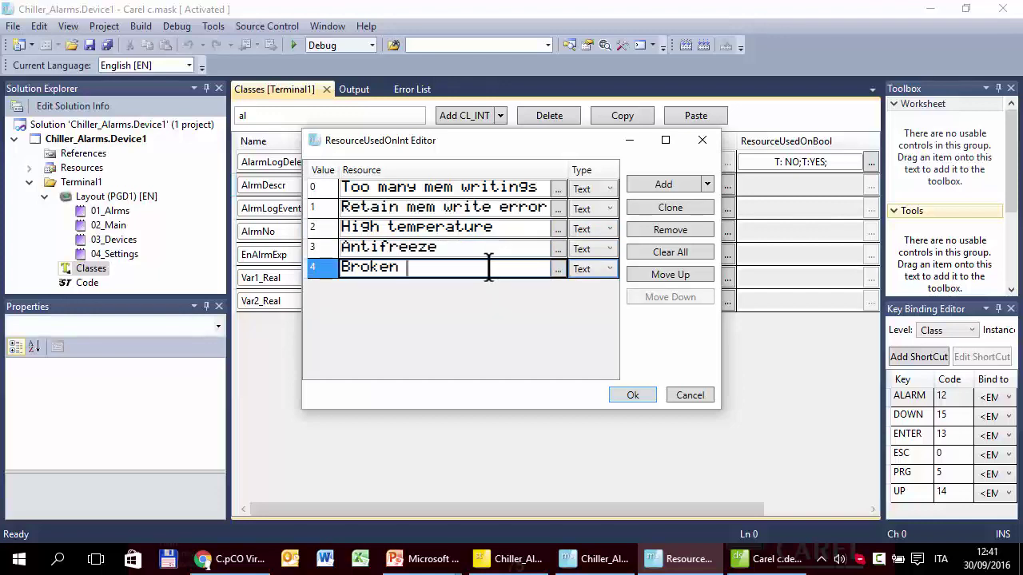
pyautogui.write(' probe')
# Step: Compare the alarm description order with the presentation and the Device1 Alarms list in c.strategy, and accept the AlrmDescr resources
pyautogui.moveTo(459, 559)
pyautogui.click(478, 527)
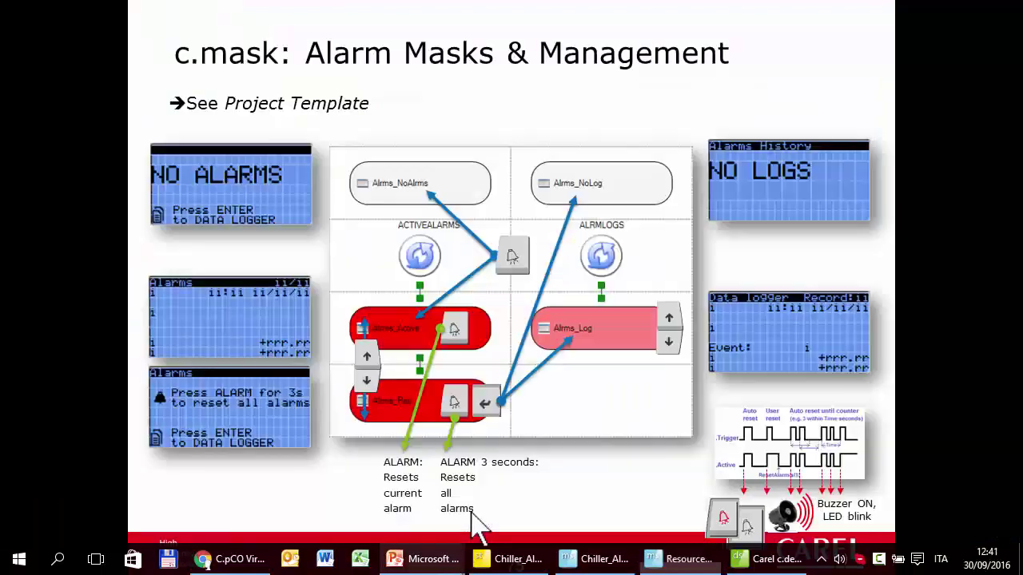
pyautogui.click(482, 446)
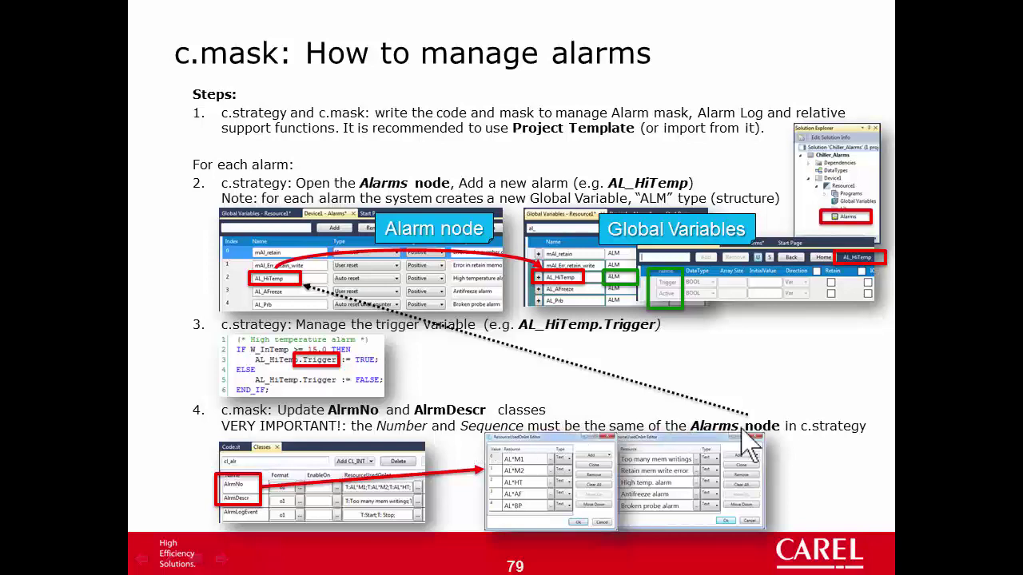
pyautogui.hotkey('alt', 'Tab')
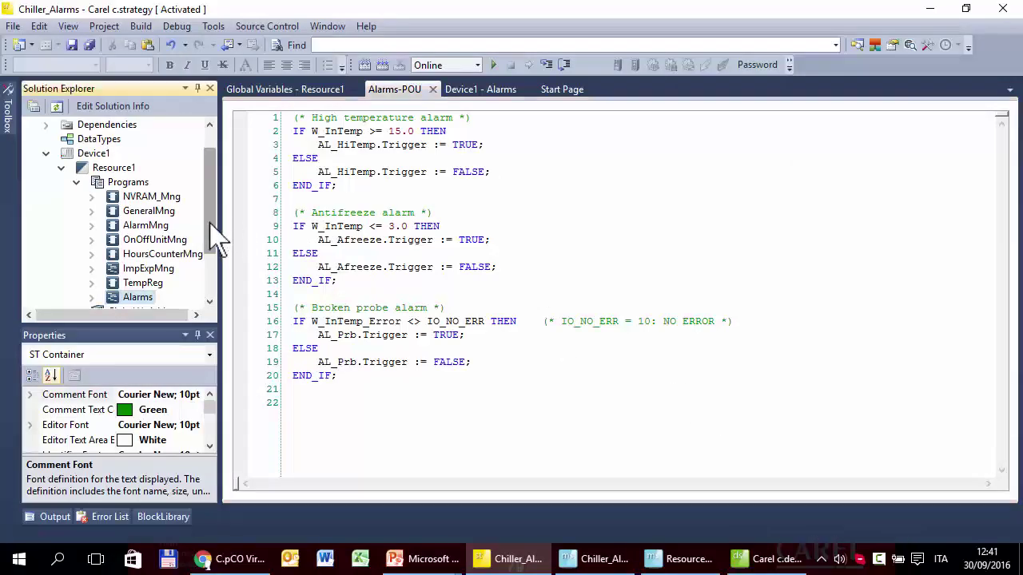
pyautogui.scroll(-3, 214, 233)
pyautogui.doubleClick(123, 297)
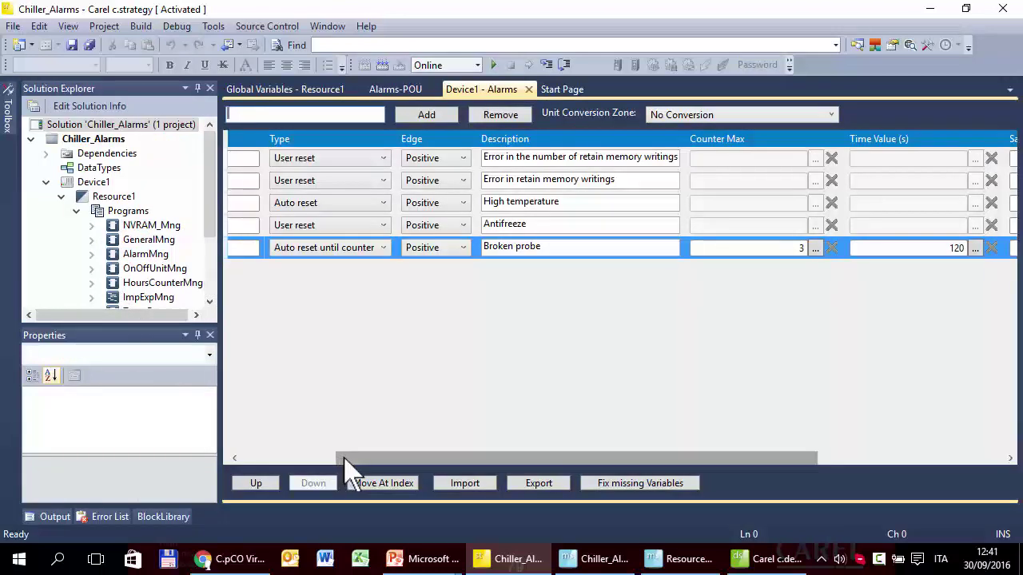
pyautogui.moveTo(345, 468); pyautogui.dragTo(234, 455)
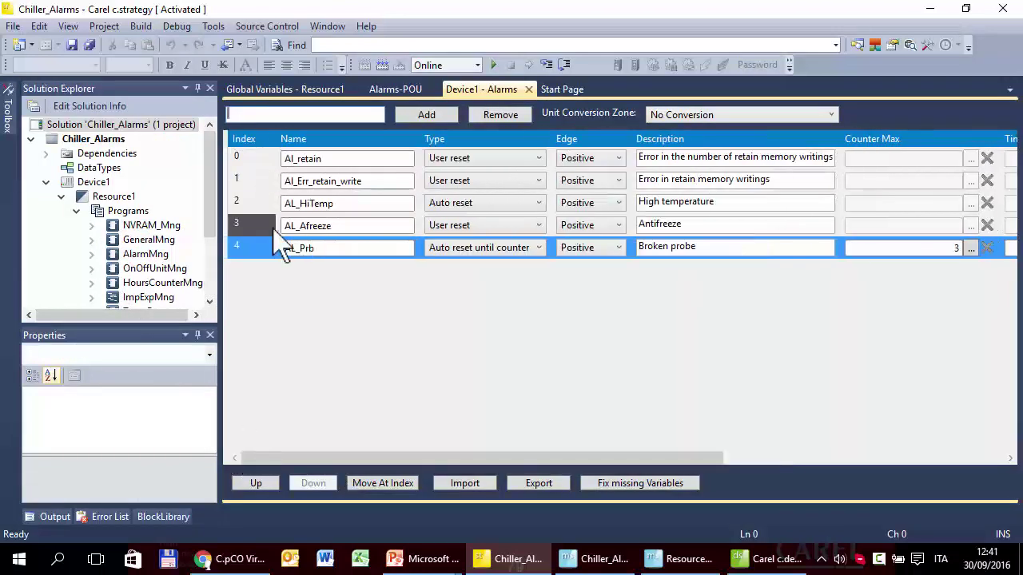
pyautogui.click(675, 559)
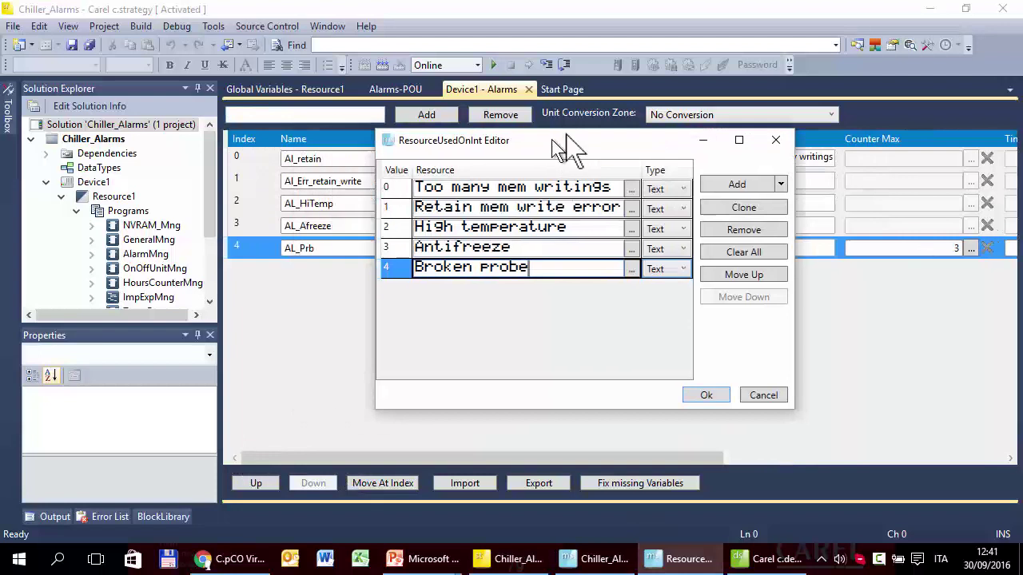
pyautogui.moveTo(559, 148); pyautogui.dragTo(639, 123)
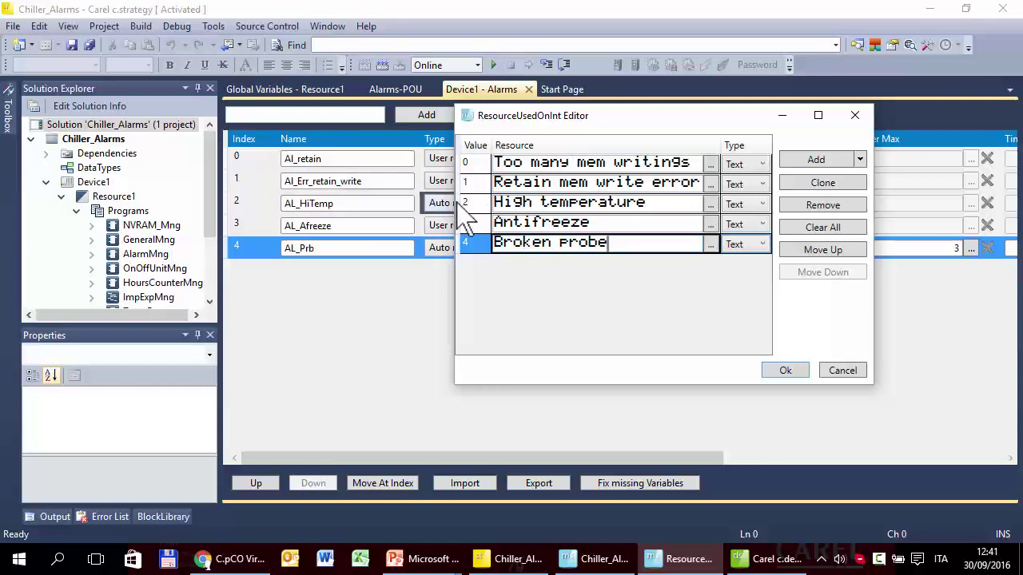
pyautogui.moveTo(496, 202); pyautogui.dragTo(646, 204)
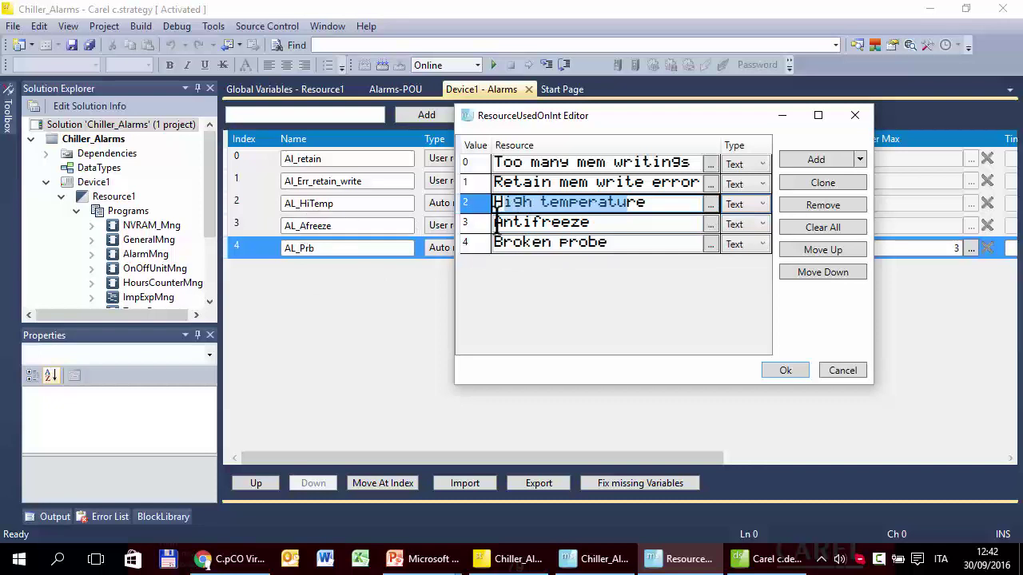
pyautogui.click(798, 370)
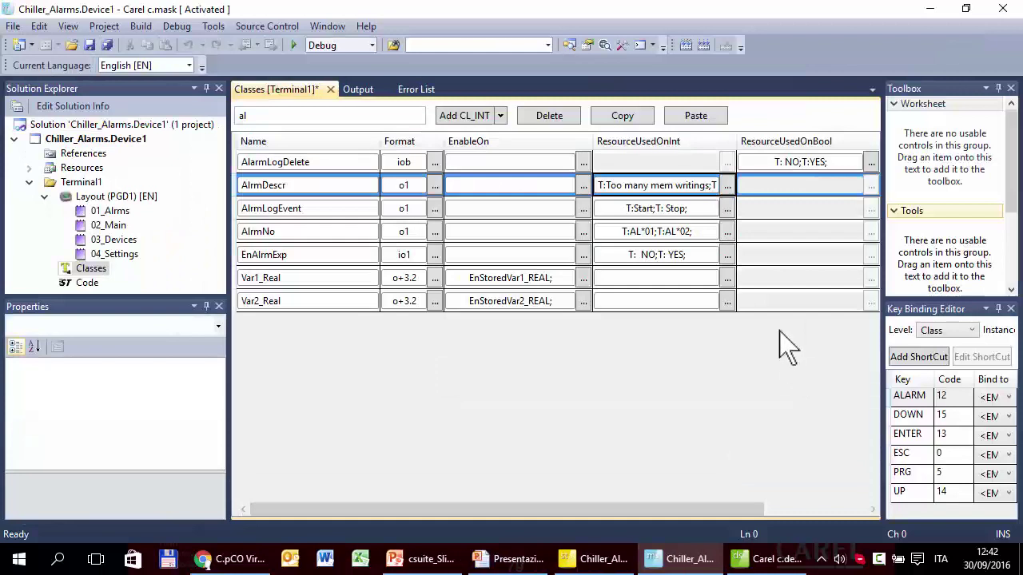
# Step: Add three empty text entries to the ResourceUsedOnInt list of the AlrmNo class
pyautogui.click(727, 231)
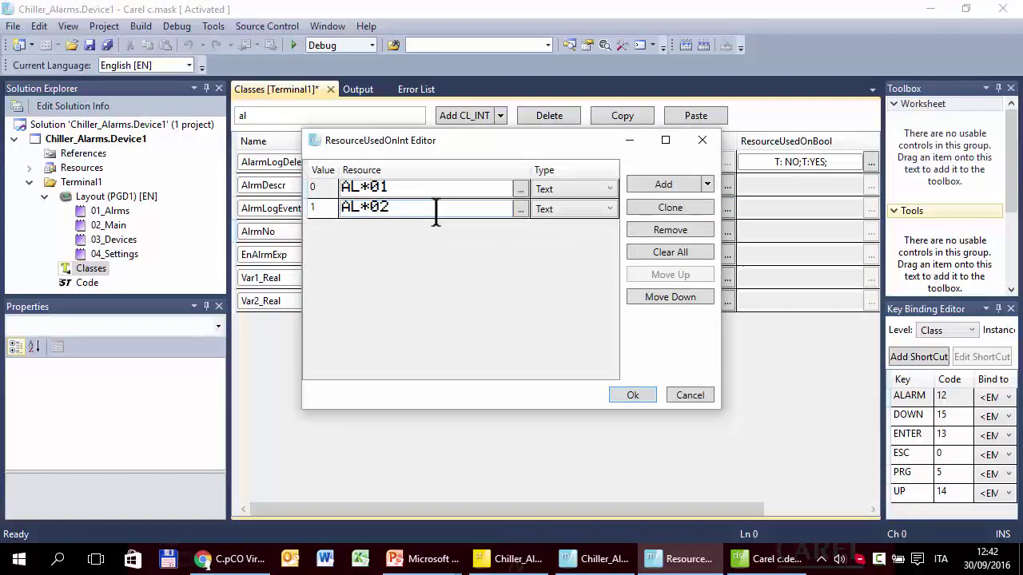
pyautogui.click(664, 185)
pyautogui.click(663, 185)
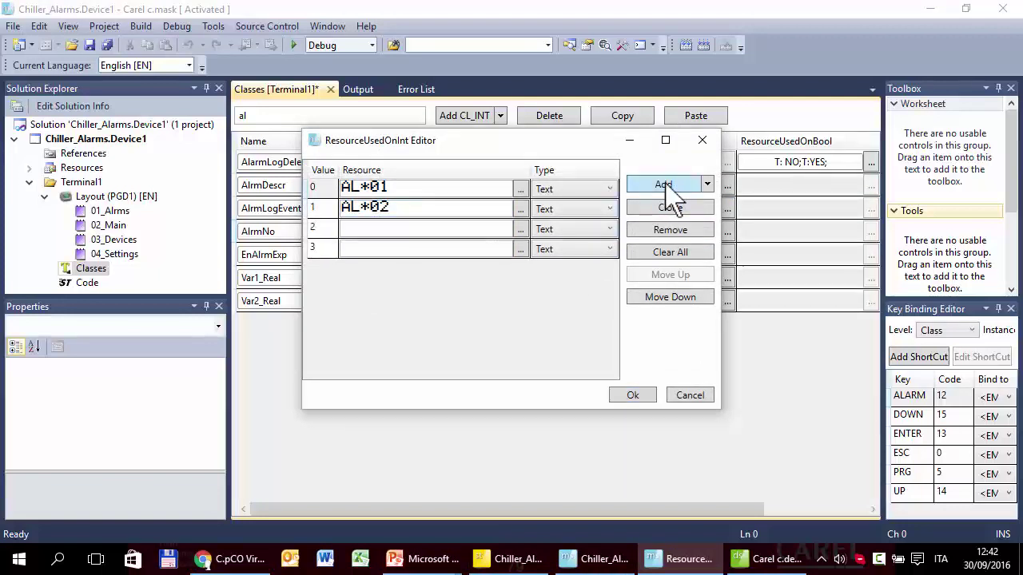
pyautogui.click(664, 185)
# Step: Enter the alarm codes AL*HT, AL*AF and AL*BP for resource values 2, 3 and 4, and accept the AlrmNo resources
pyautogui.click(365, 228)
pyautogui.write('AL*HT')
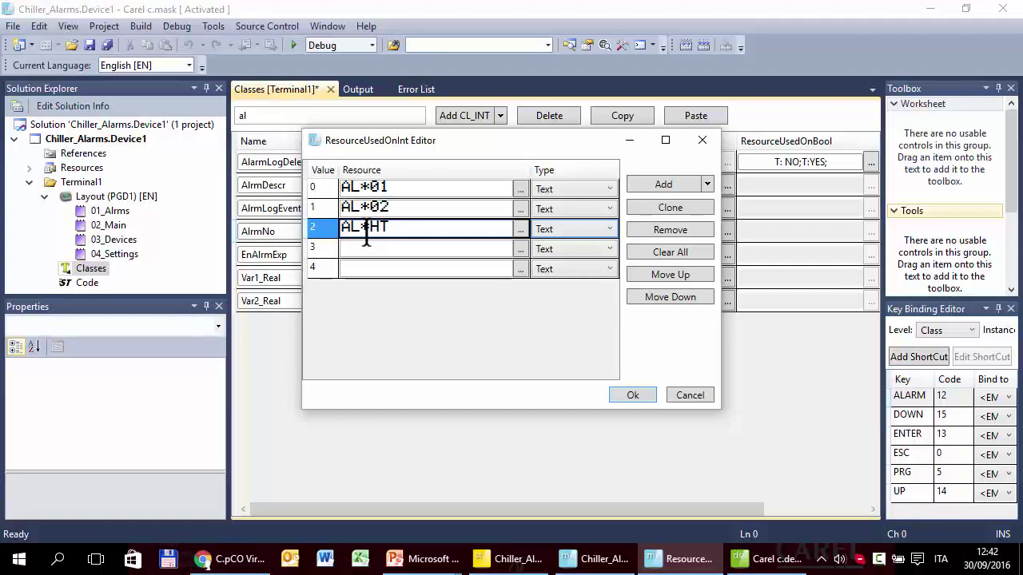
pyautogui.click(371, 249)
pyautogui.write('AL*AF')
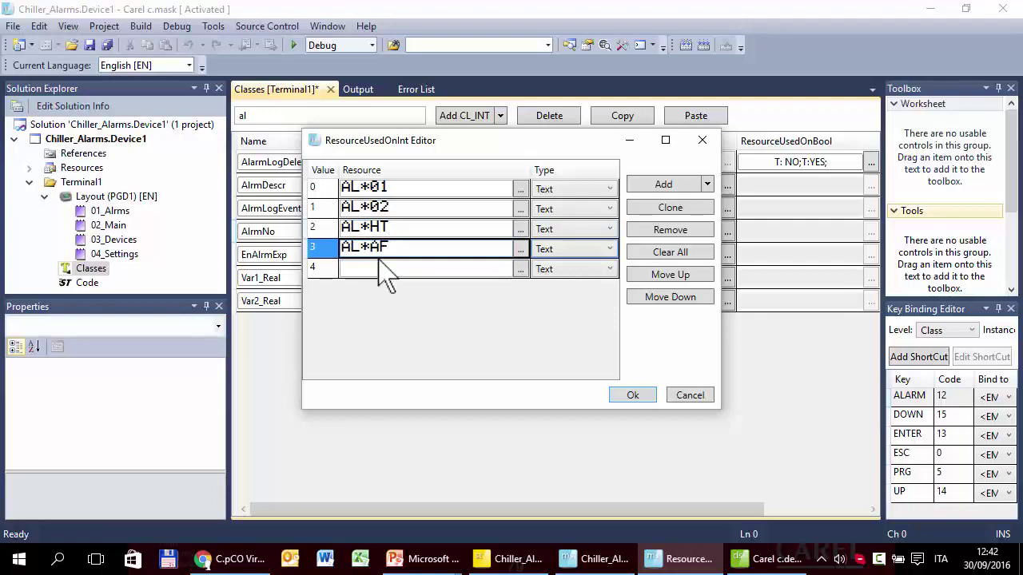
pyautogui.click(389, 270)
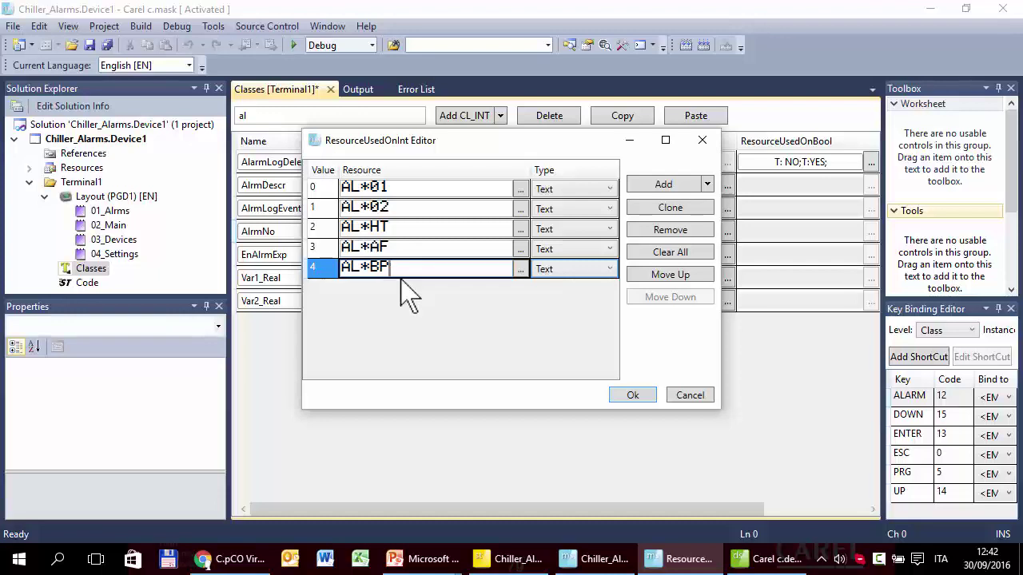
pyautogui.click(631, 395)
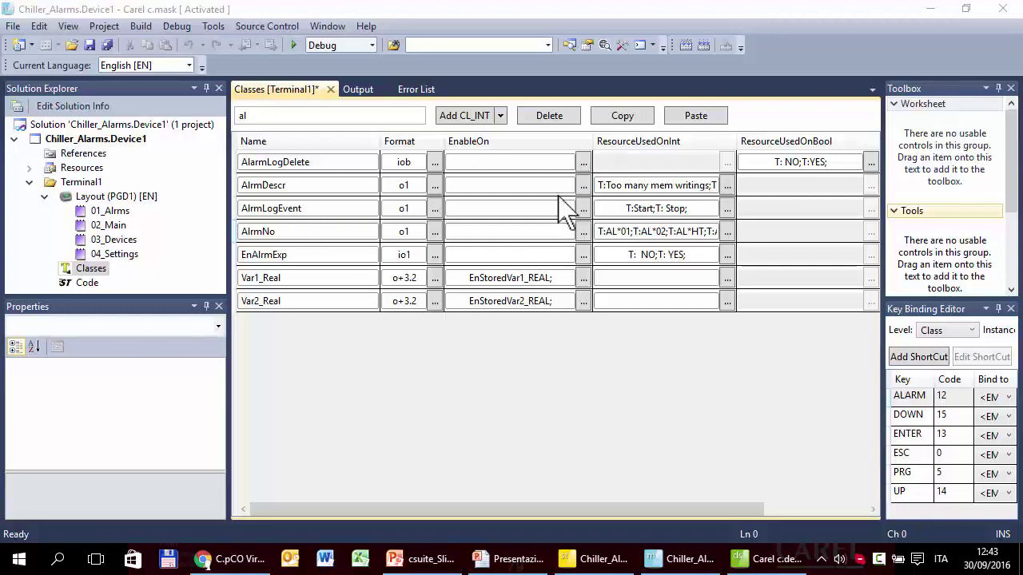
# Step: Build the Chiller_Alarms.Device1 project in c.mask, and build the Chiller_Alarms solution in c.strategy
pyautogui.click(703, 45)
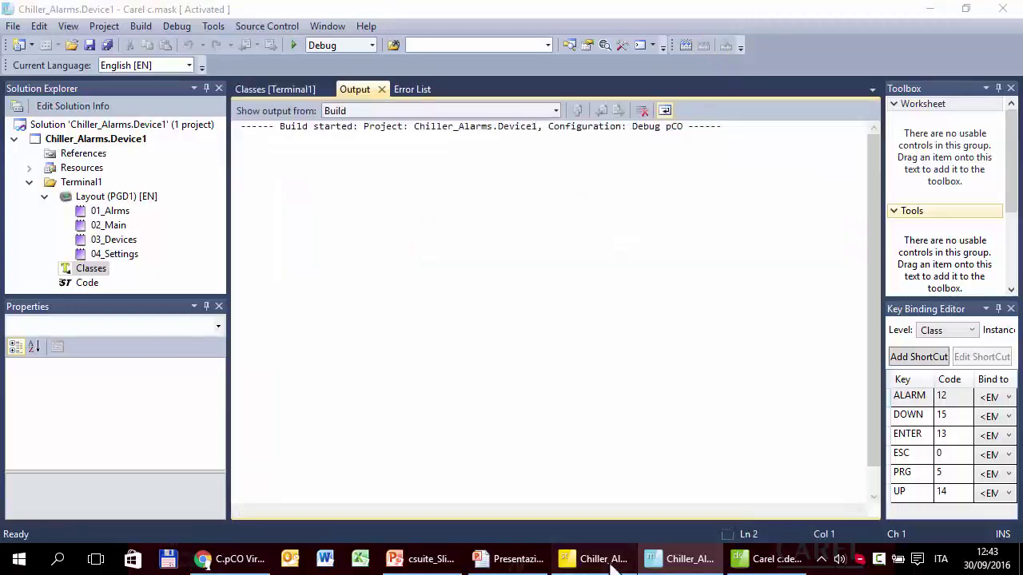
pyautogui.click(612, 563)
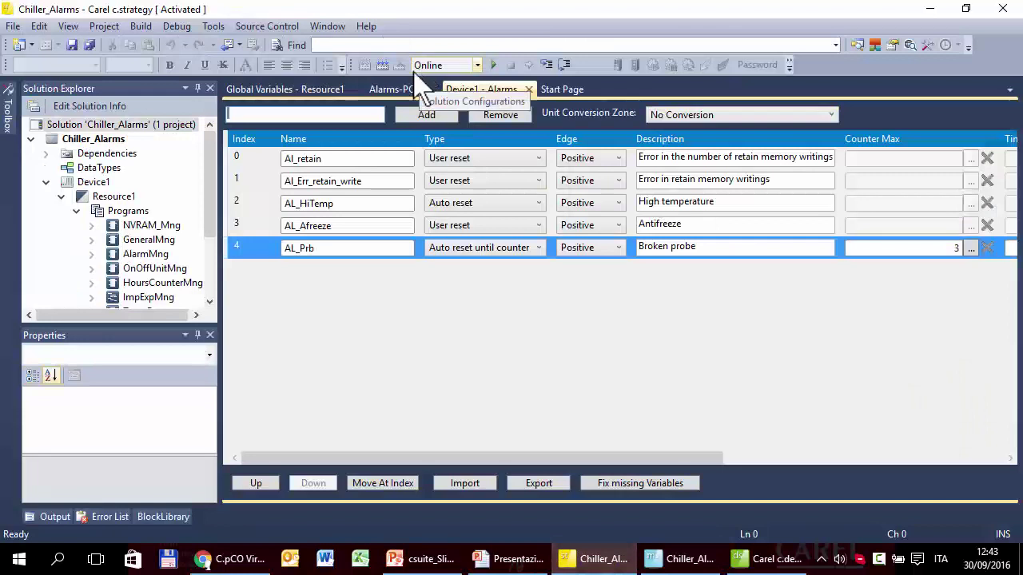
pyautogui.click(384, 65)
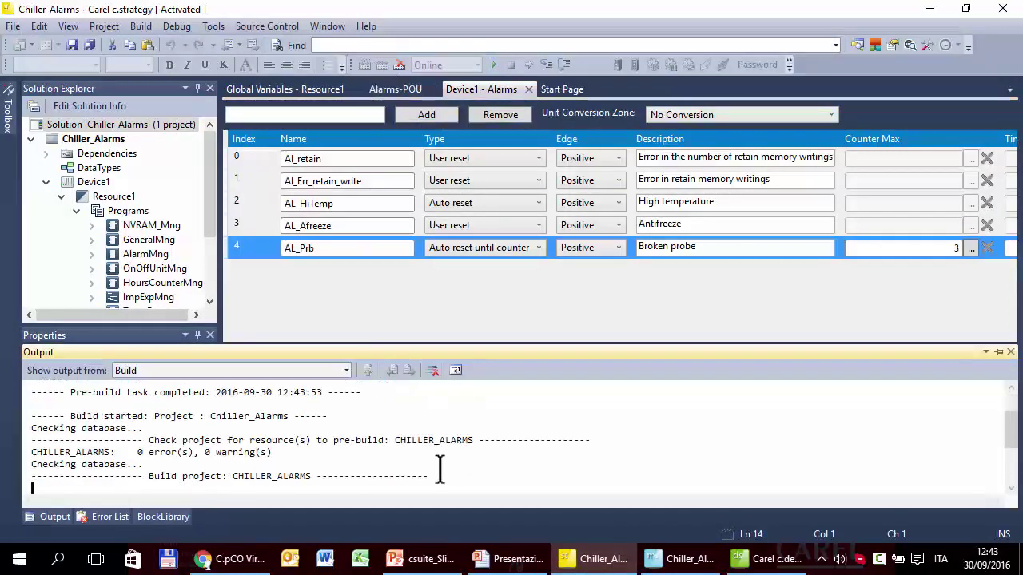
# Step: Switch to c.design and upload the application to the controller at 10.10.6.149 over the Ethernet connection
pyautogui.click(771, 562)
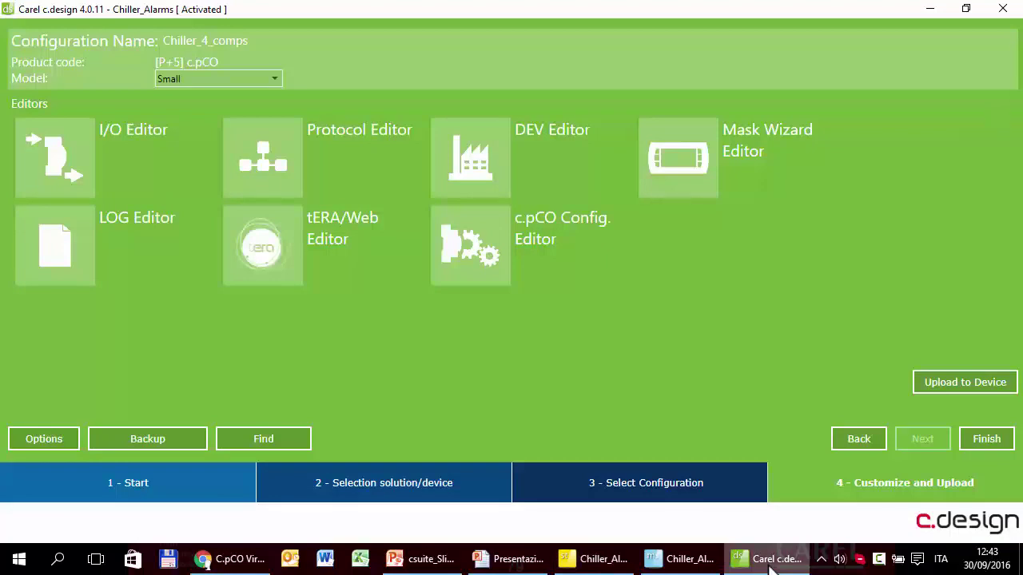
pyautogui.click(949, 388)
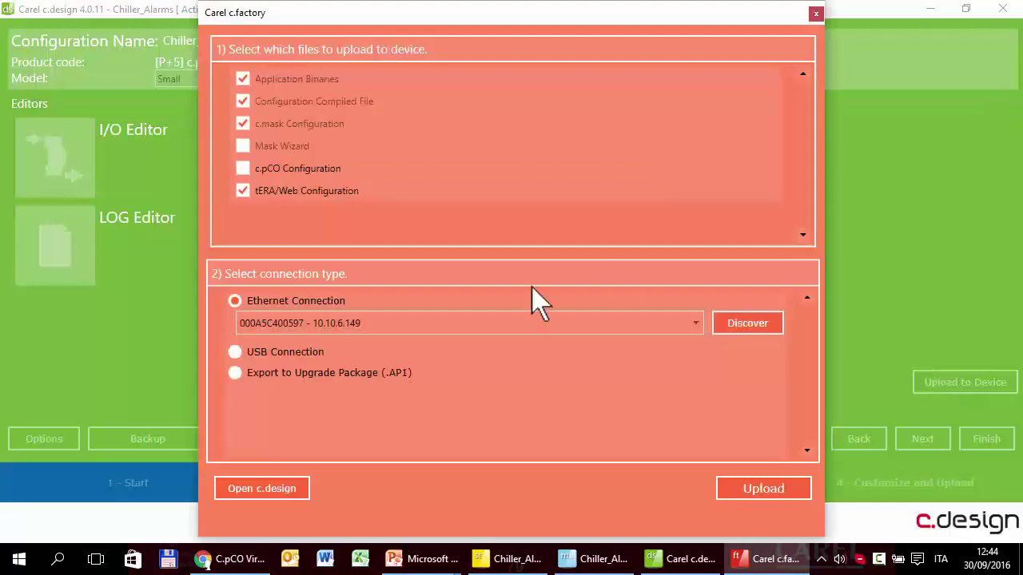
pyautogui.click(313, 323)
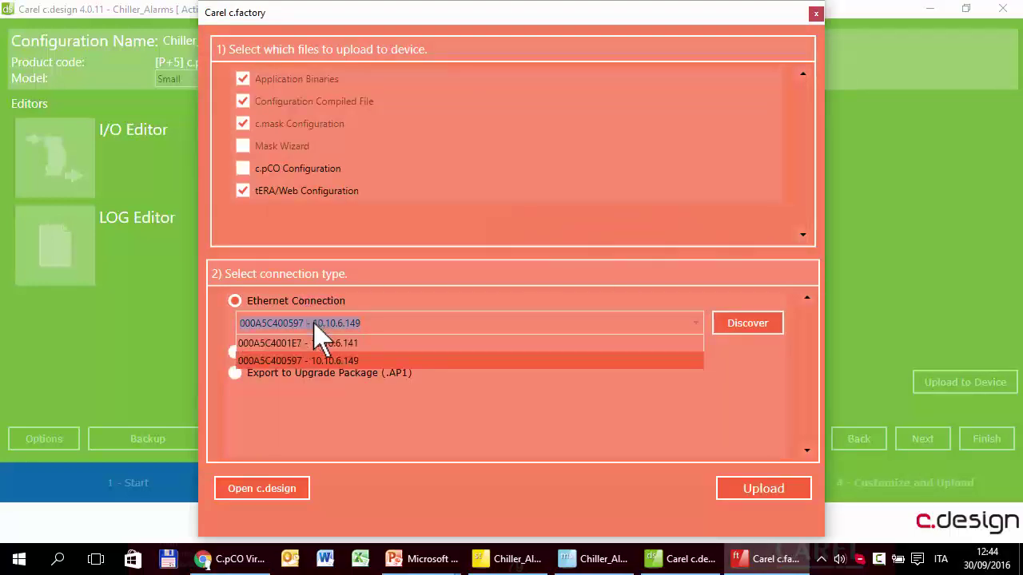
pyautogui.click(335, 361)
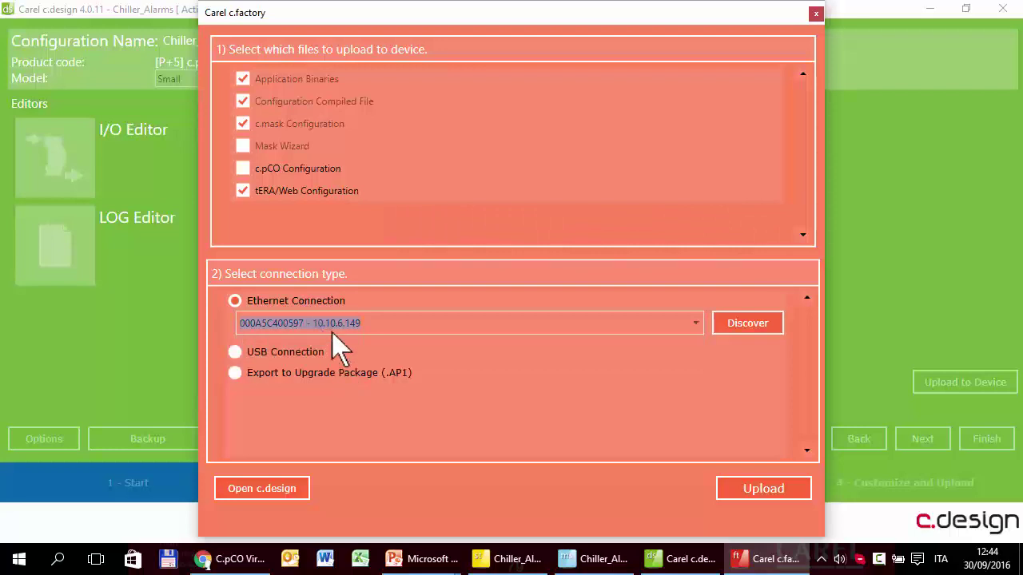
pyautogui.click(781, 493)
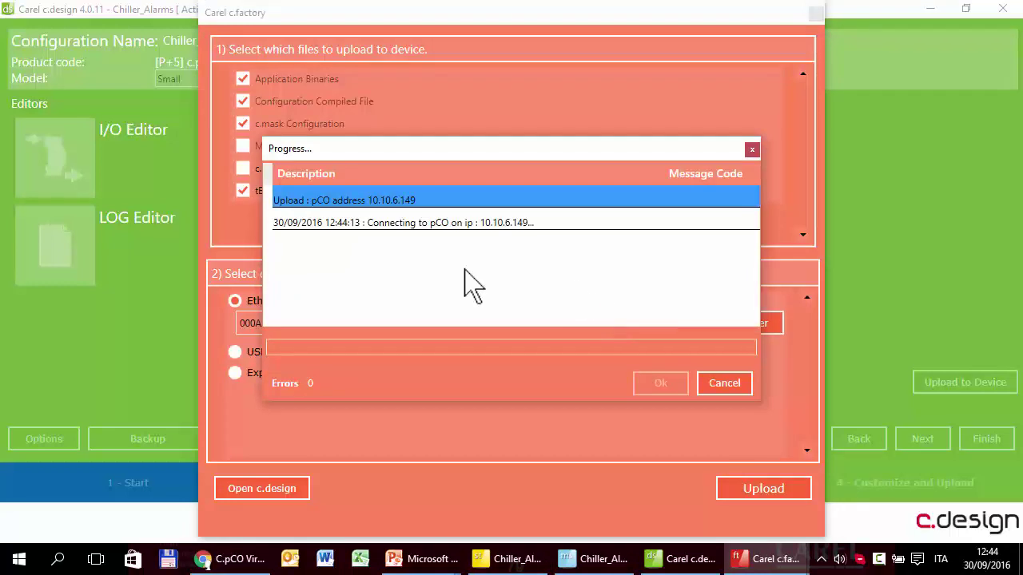
# Step: Switch to the browser, load the controller's home page at 10.10.6.149, and open its PGD virtual display
pyautogui.click(230, 559)
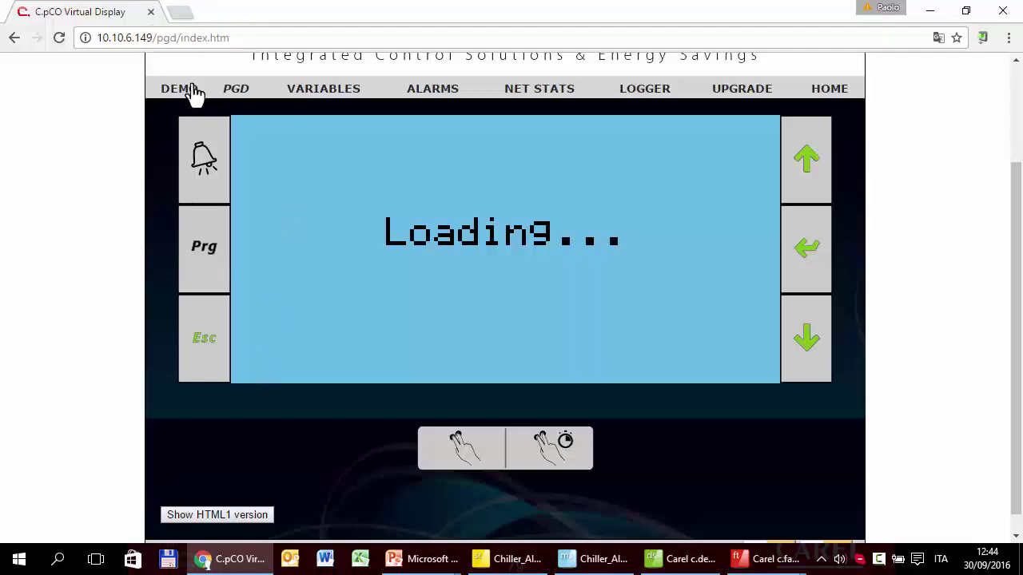
pyautogui.moveTo(232, 38); pyautogui.dragTo(152, 38)
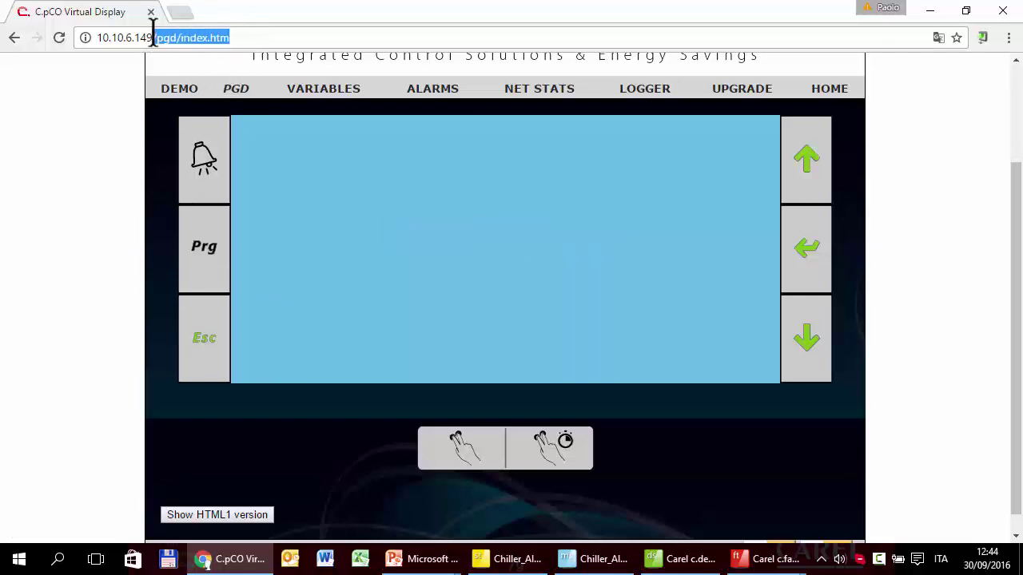
pyautogui.press('BackSpace')
pyautogui.press('Return')
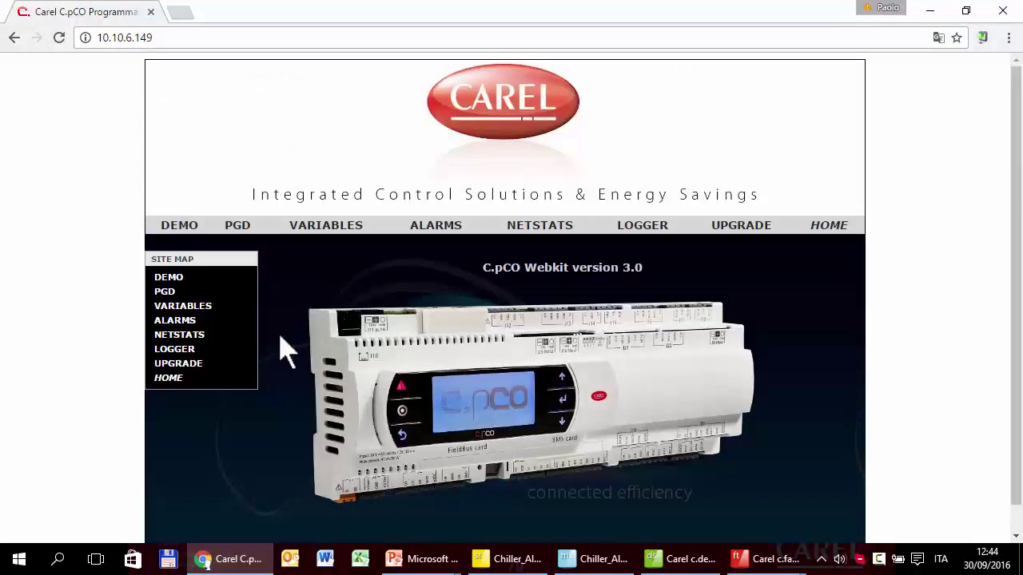
pyautogui.click(239, 232)
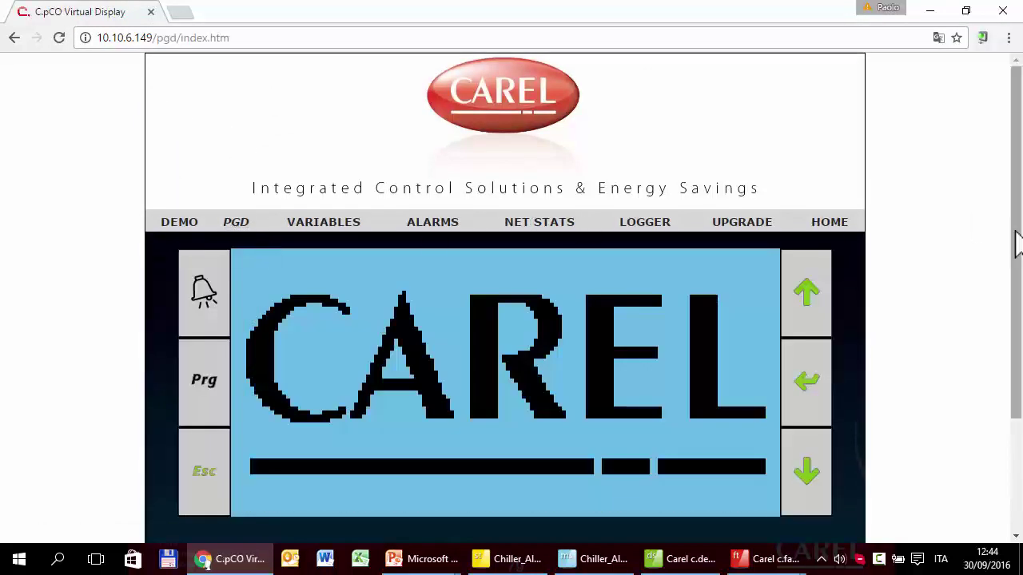
pyautogui.moveTo(1016, 243); pyautogui.dragTo(1016, 297)
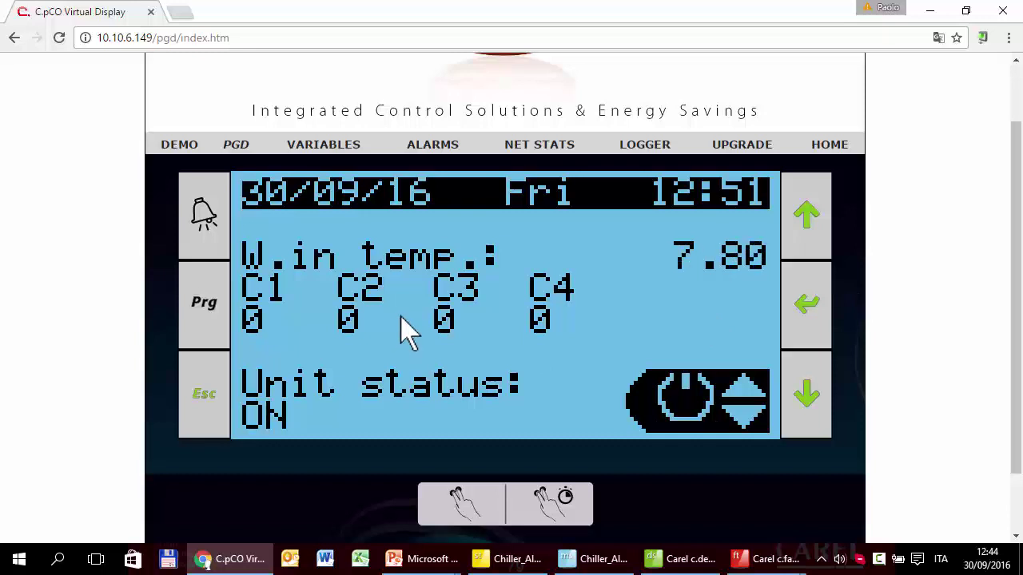
# Step: Check the alarm page repeatedly for the High temperature alarm as the water inlet temperature changes, returning to the main screen after each check
pyautogui.click(204, 216)
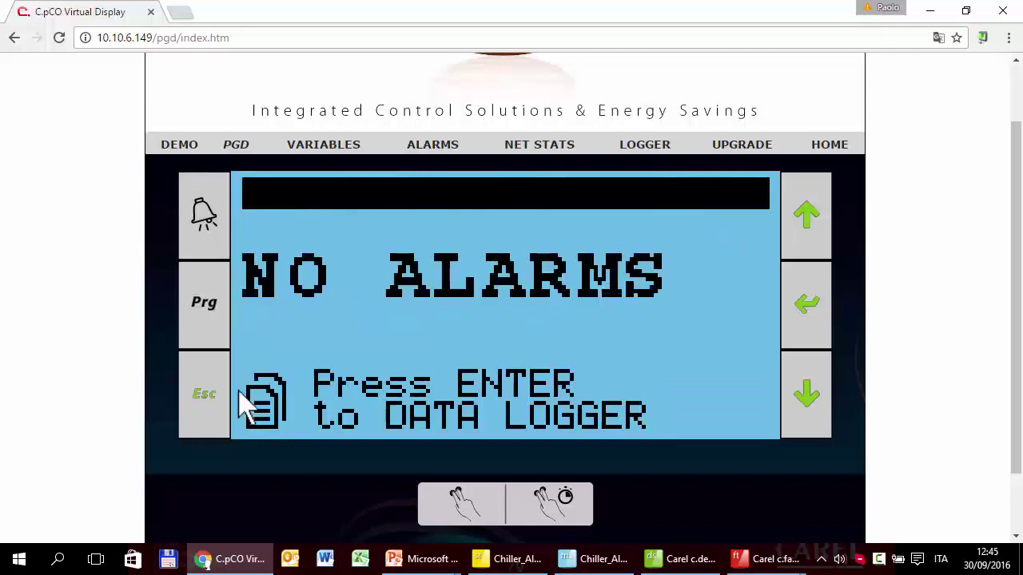
pyautogui.click(214, 408)
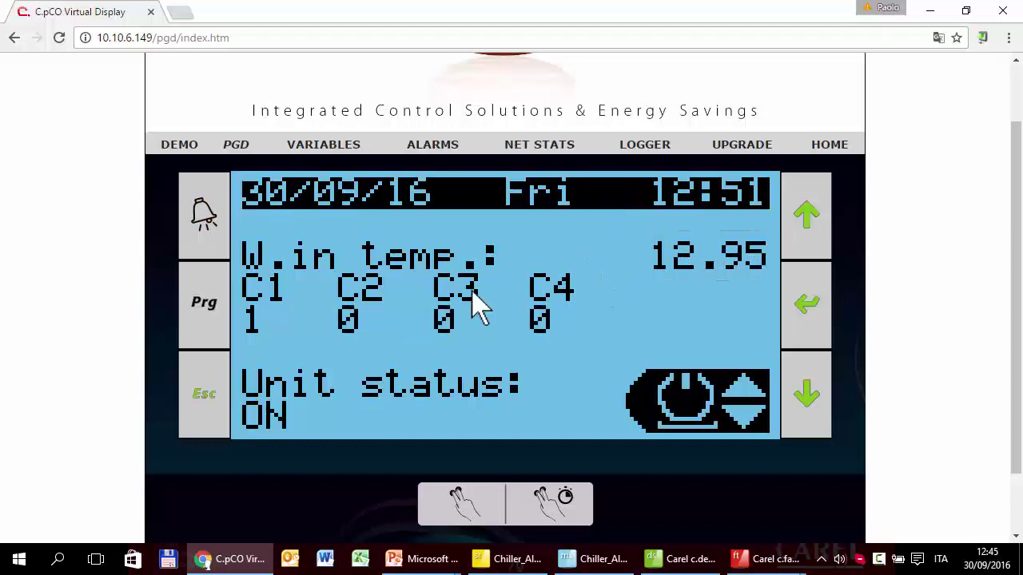
pyautogui.click(205, 244)
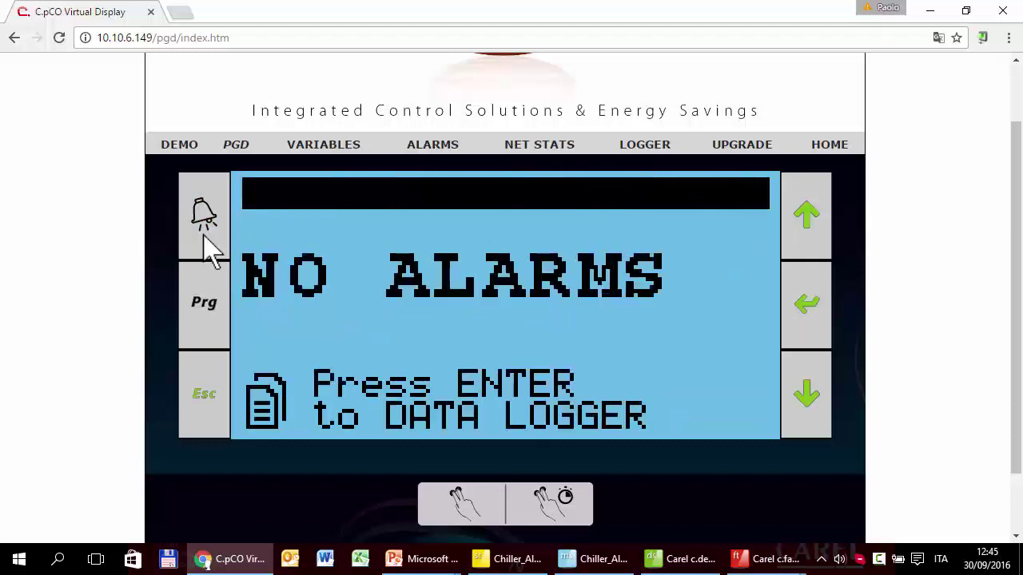
pyautogui.click(219, 402)
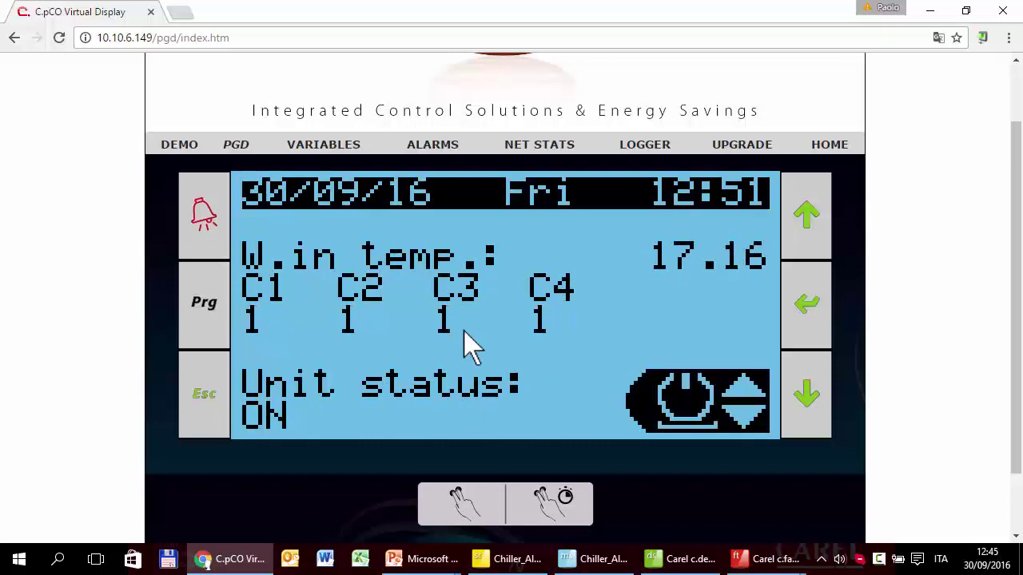
pyautogui.click(203, 215)
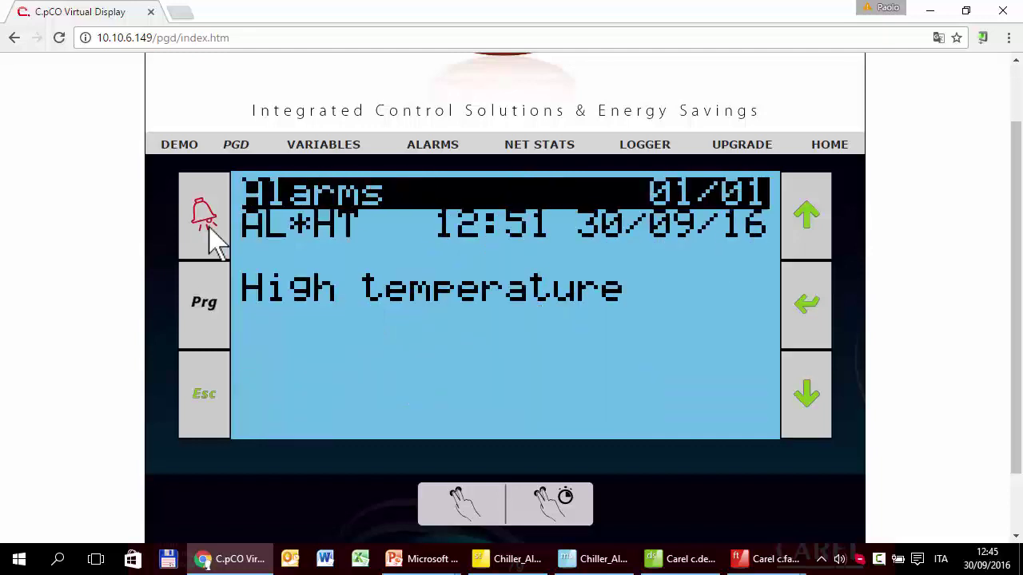
pyautogui.click(221, 396)
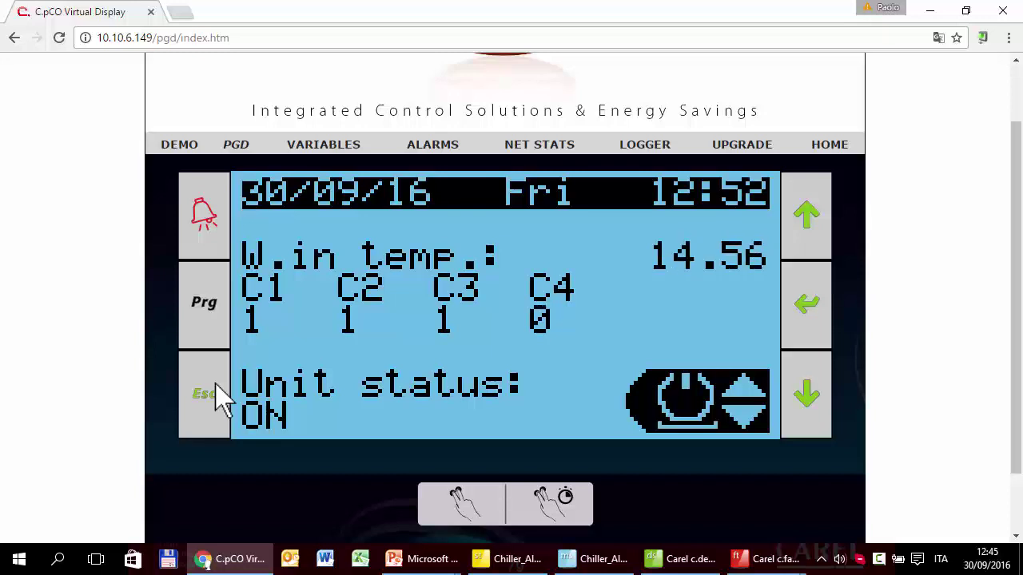
pyautogui.click(198, 239)
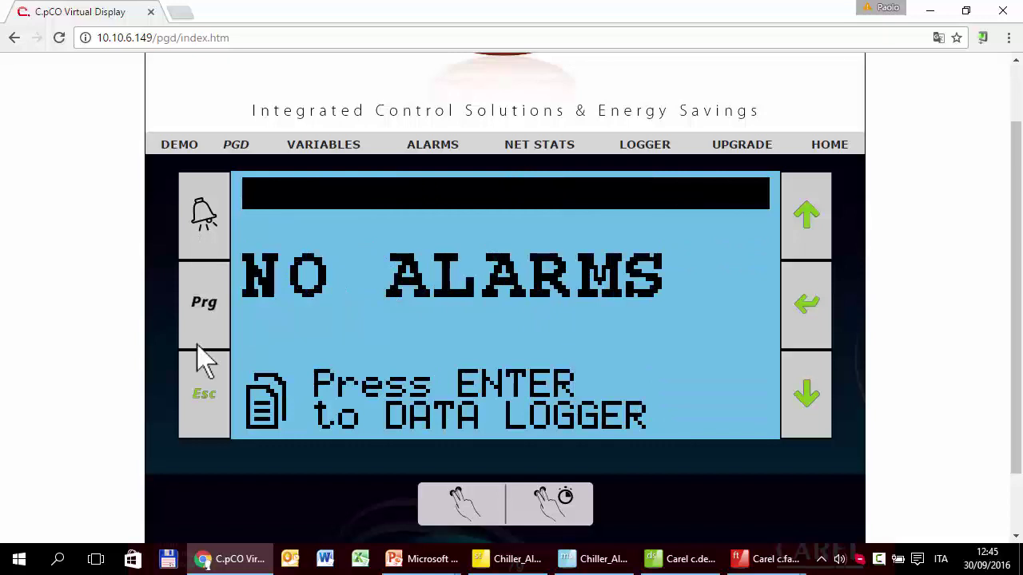
pyautogui.click(214, 403)
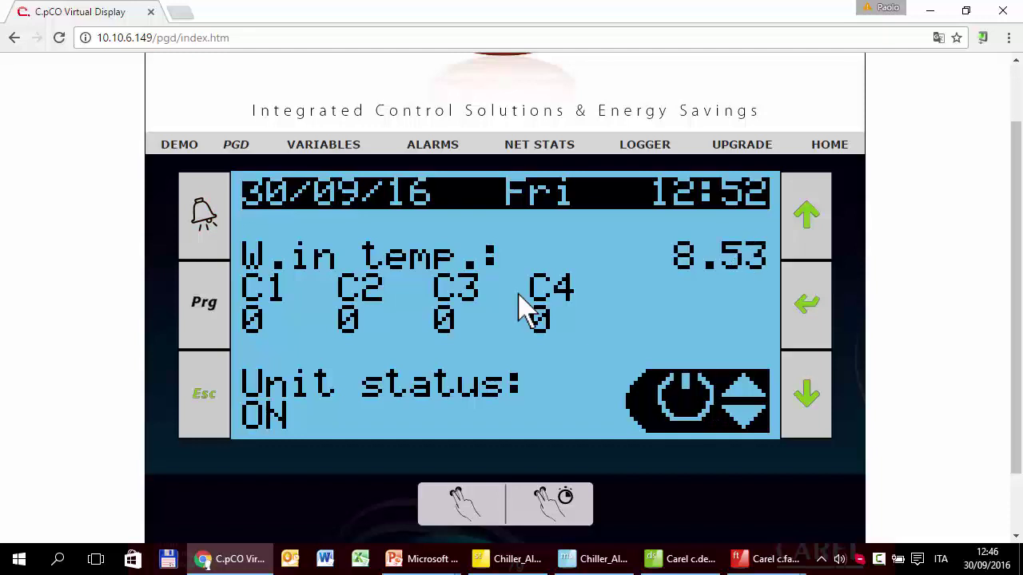
# Step: Check the alarm page for the Antifreeze alarm at low water temperature, and return to the main screen
pyautogui.click(215, 238)
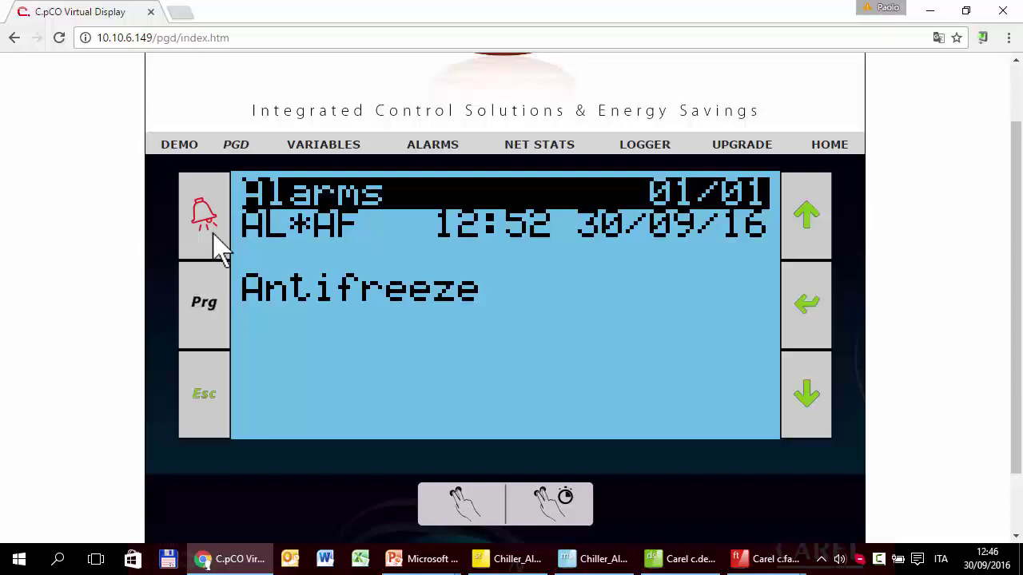
pyautogui.click(195, 400)
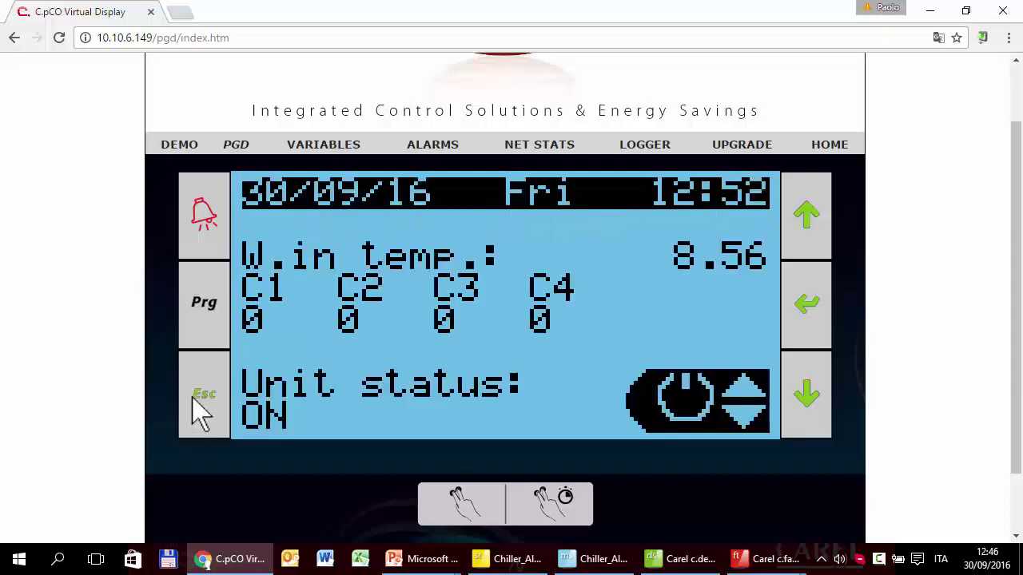
pyautogui.click(205, 233)
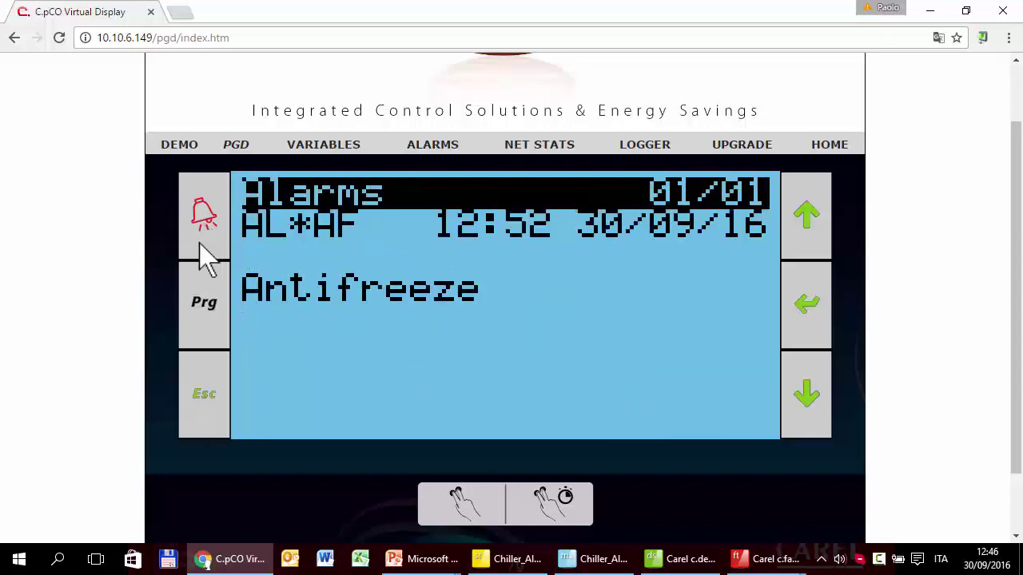
pyautogui.click(201, 399)
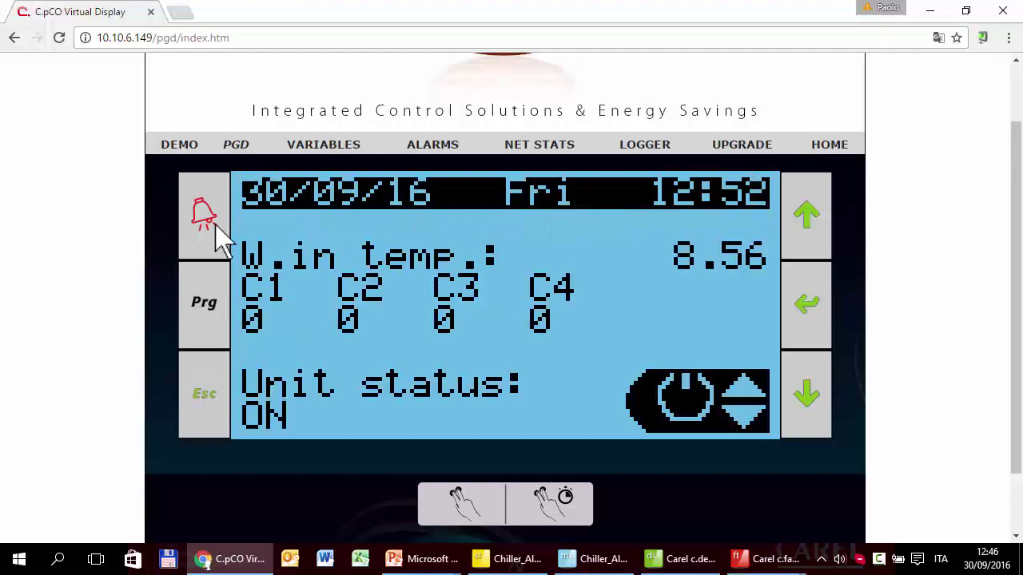
# Step: Reset the Antifreeze alarm from the alarm page of the PGD virtual display, and return to the main screen
pyautogui.click(215, 228)
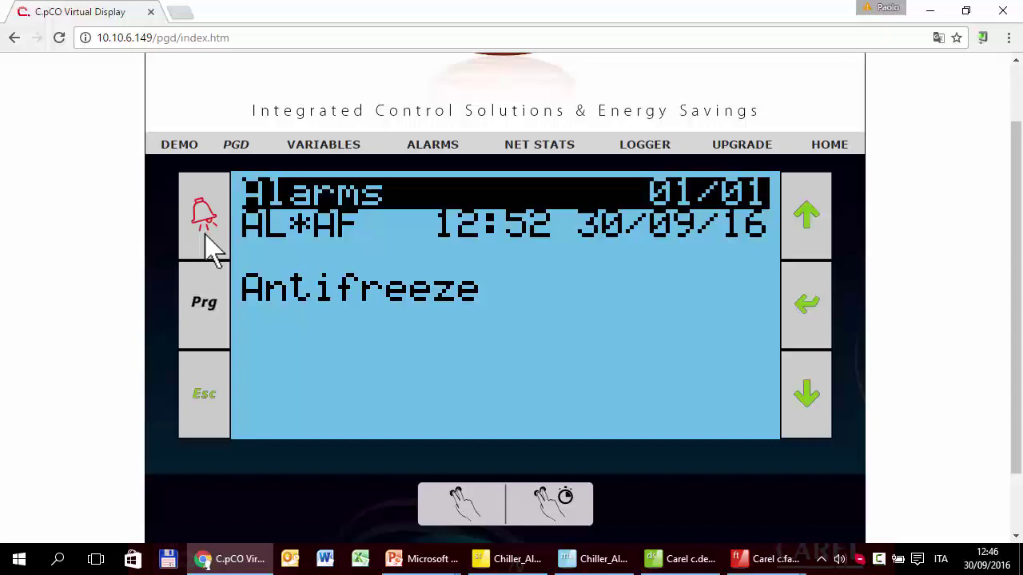
pyautogui.click(828, 388)
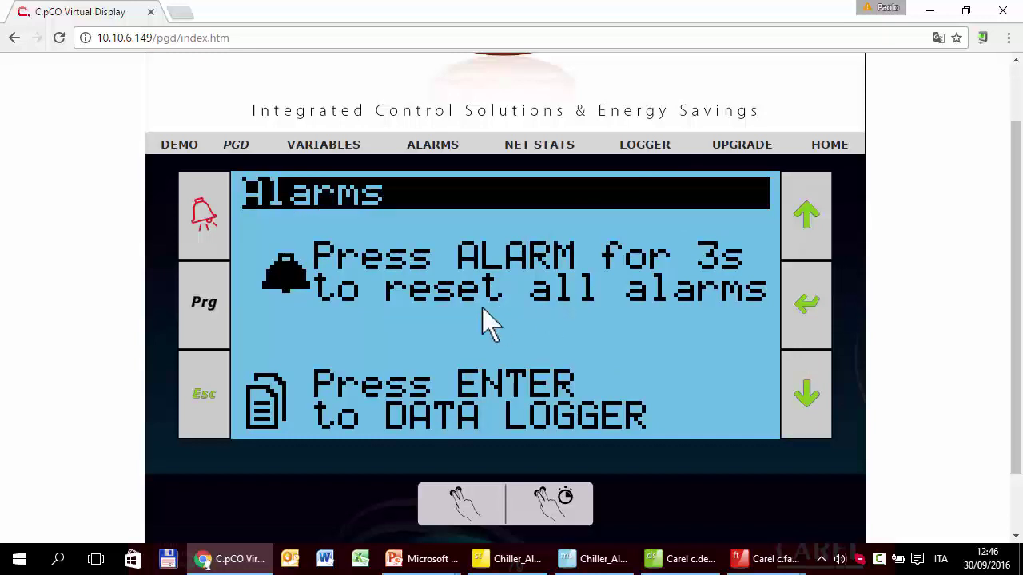
pyautogui.click(797, 243)
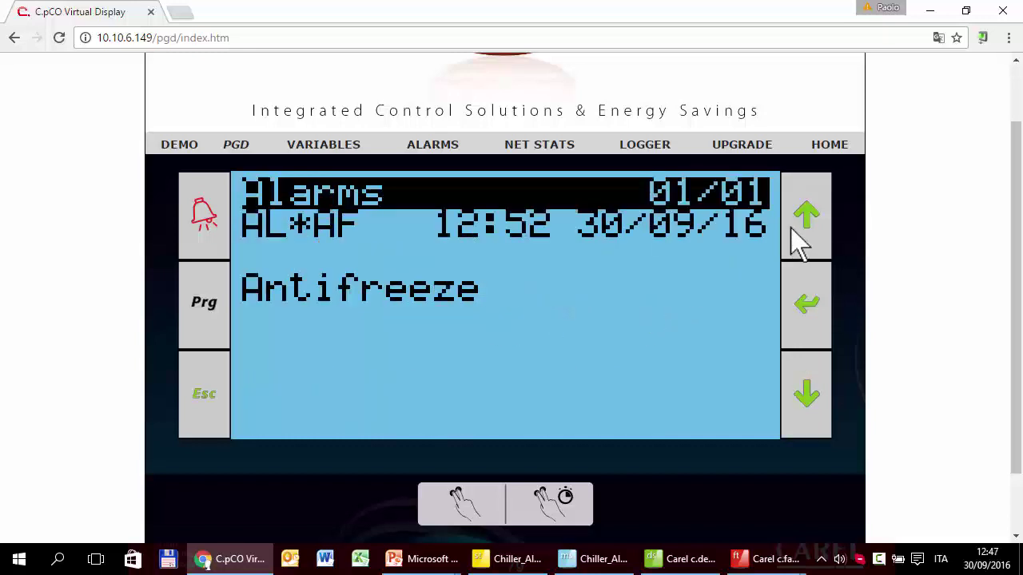
pyautogui.click(220, 233)
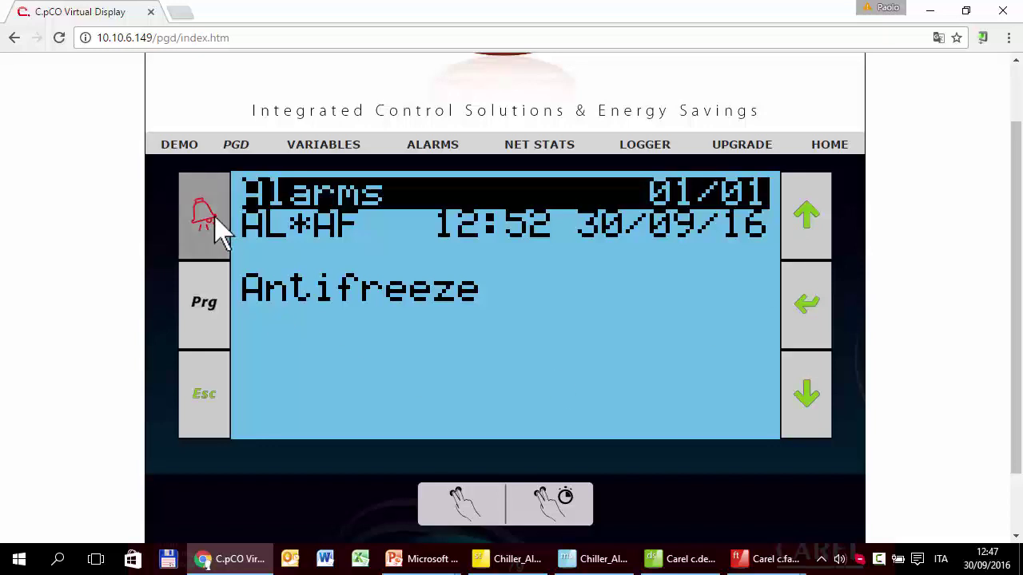
pyautogui.click(221, 233)
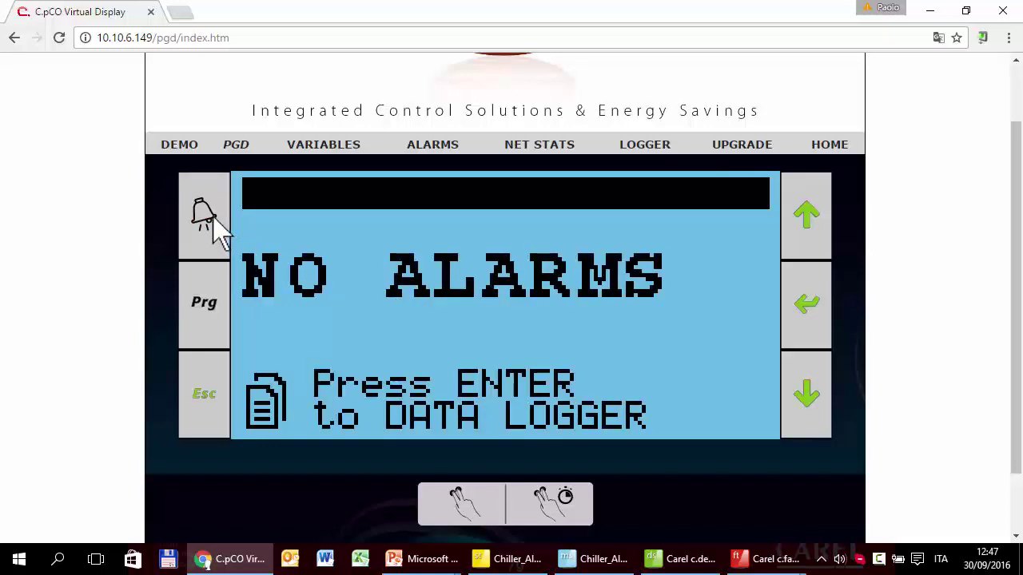
pyautogui.click(207, 411)
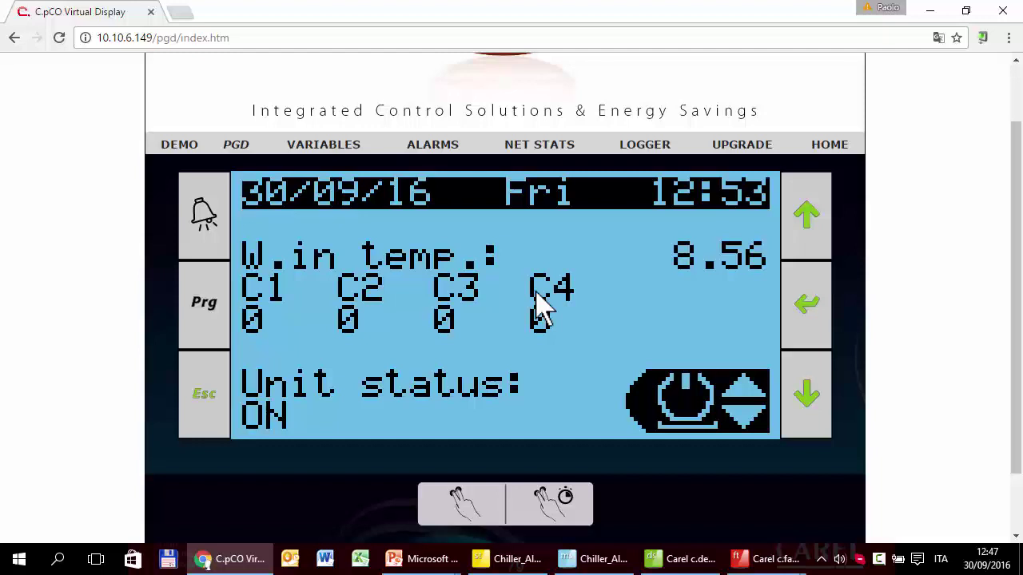
# Step: Switch to the PowerPoint presentation to review the Exercise: Alarms slide, and return to the virtual display in the browser
pyautogui.moveTo(423, 559)
pyautogui.click(518, 499)
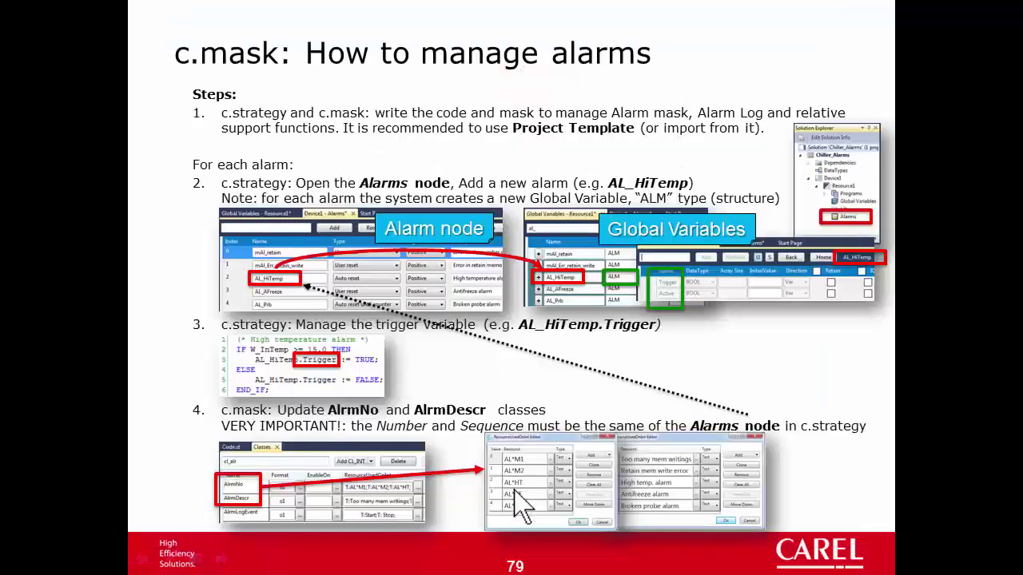
pyautogui.press('Left')
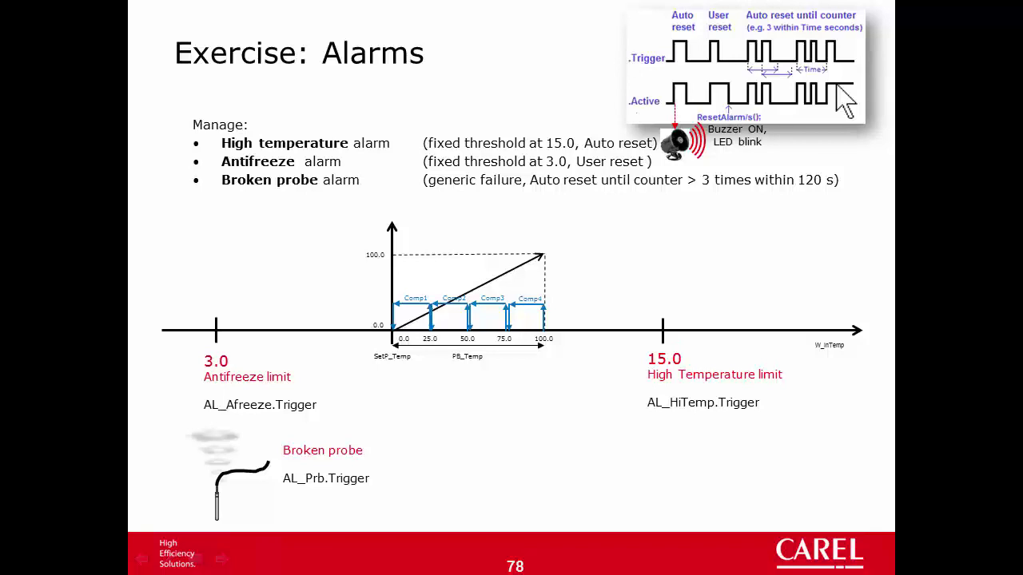
pyautogui.hotkey('alt', 'Tab')
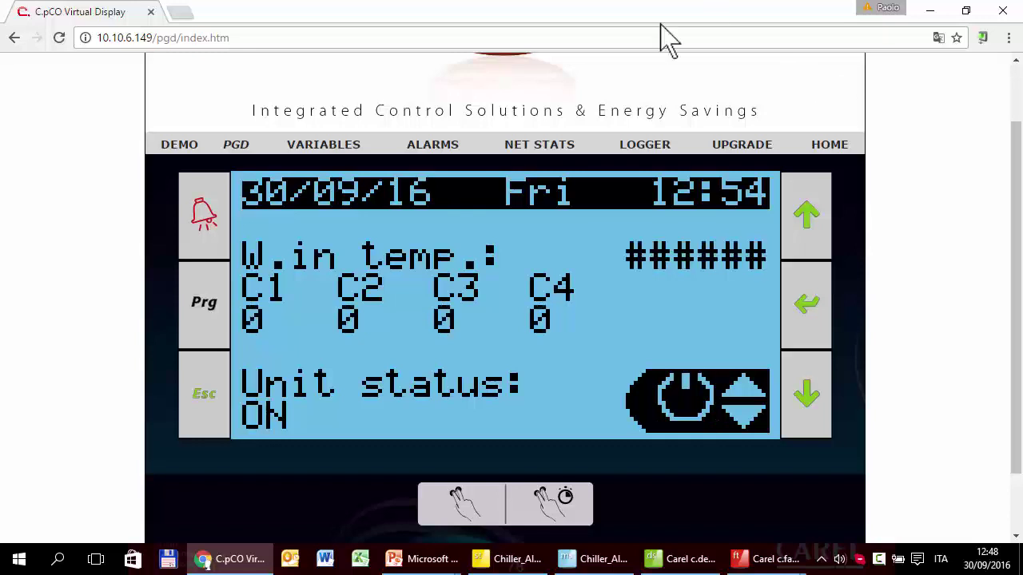
# Step: Open the alarm page and browse back and forth between the Antifreeze and Broken probe alarm entries
pyautogui.click(220, 209)
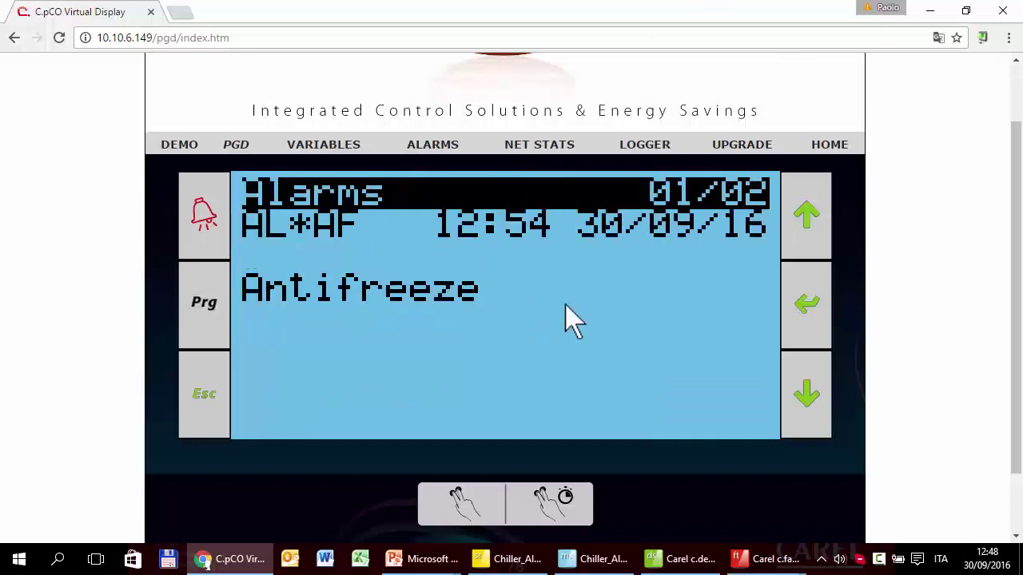
pyautogui.click(809, 387)
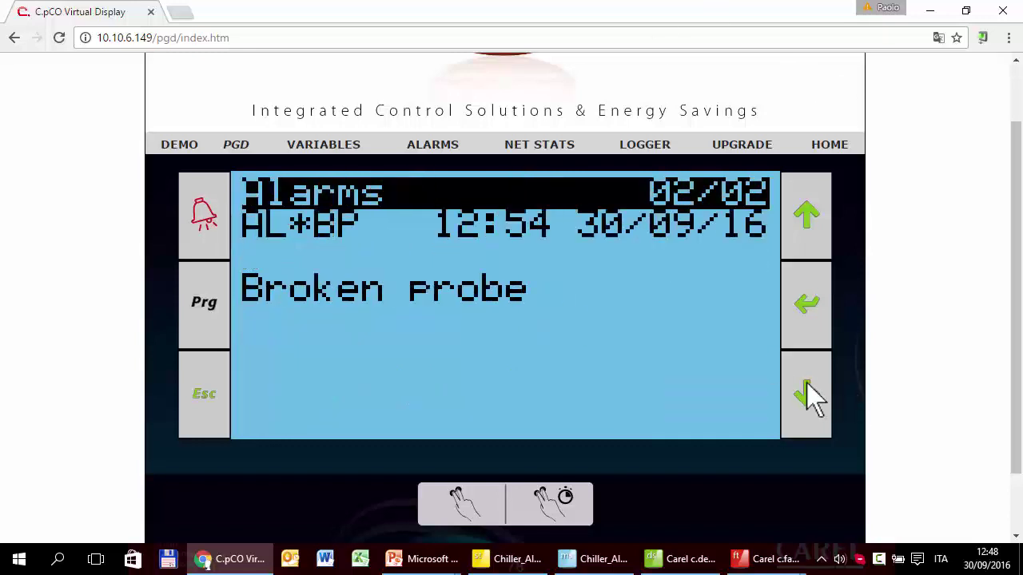
pyautogui.click(808, 385)
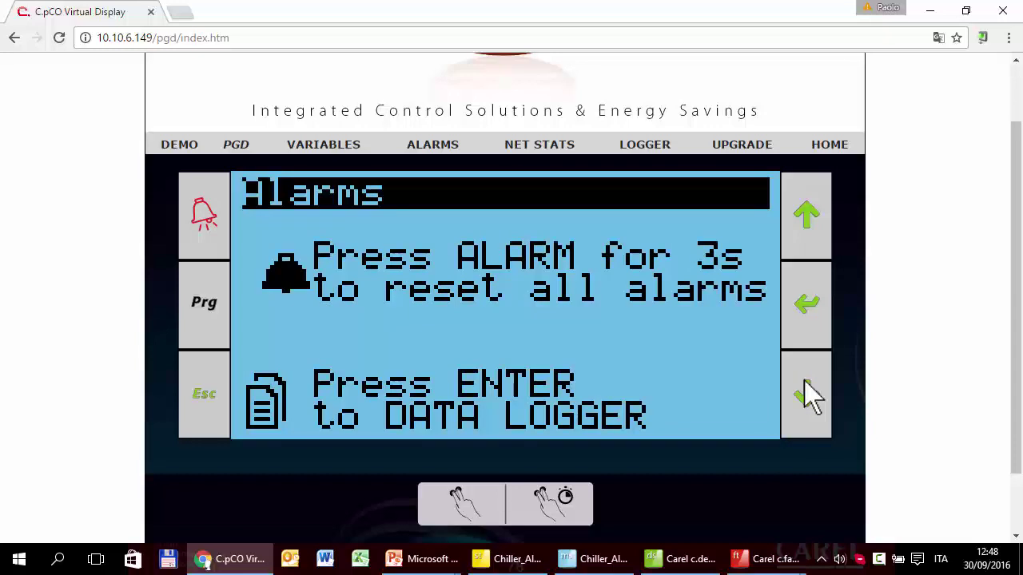
pyautogui.click(809, 395)
pyautogui.click(809, 395)
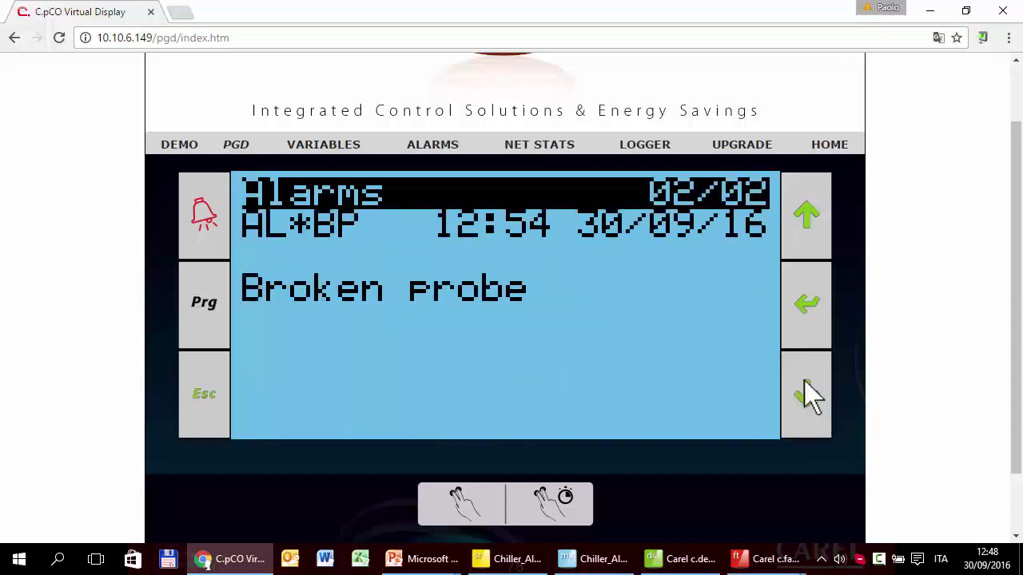
pyautogui.click(797, 236)
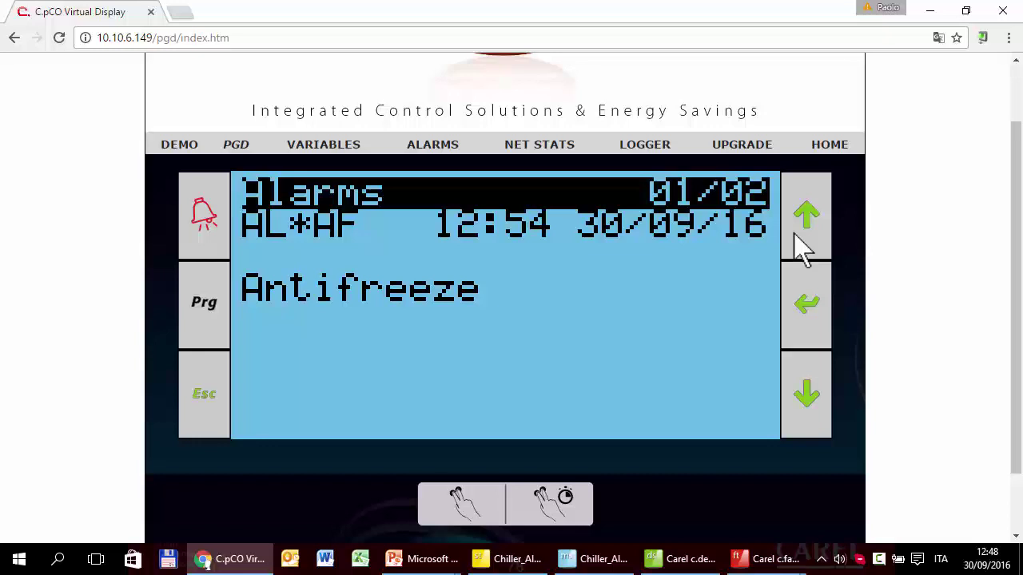
pyautogui.click(806, 404)
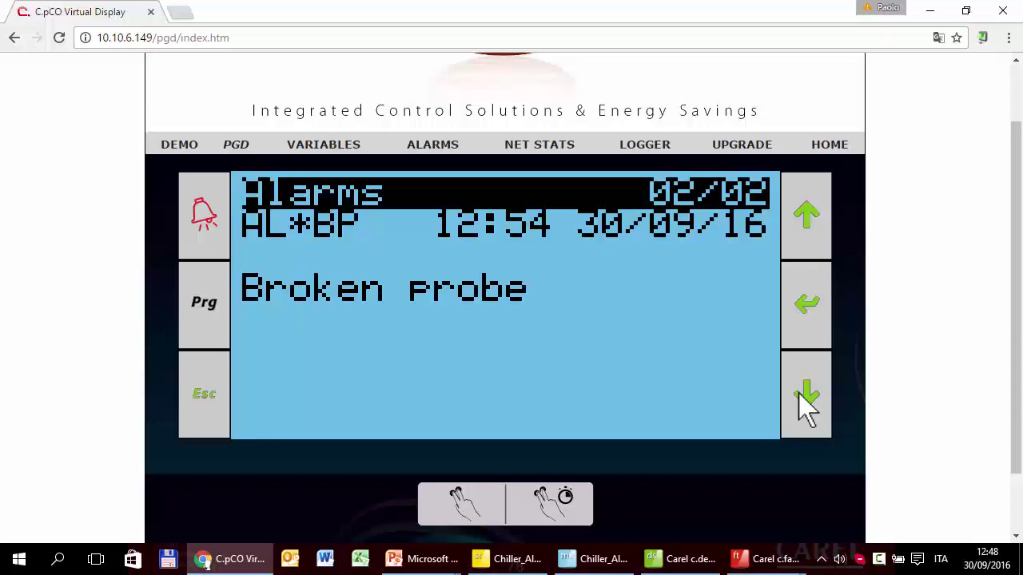
pyautogui.click(799, 393)
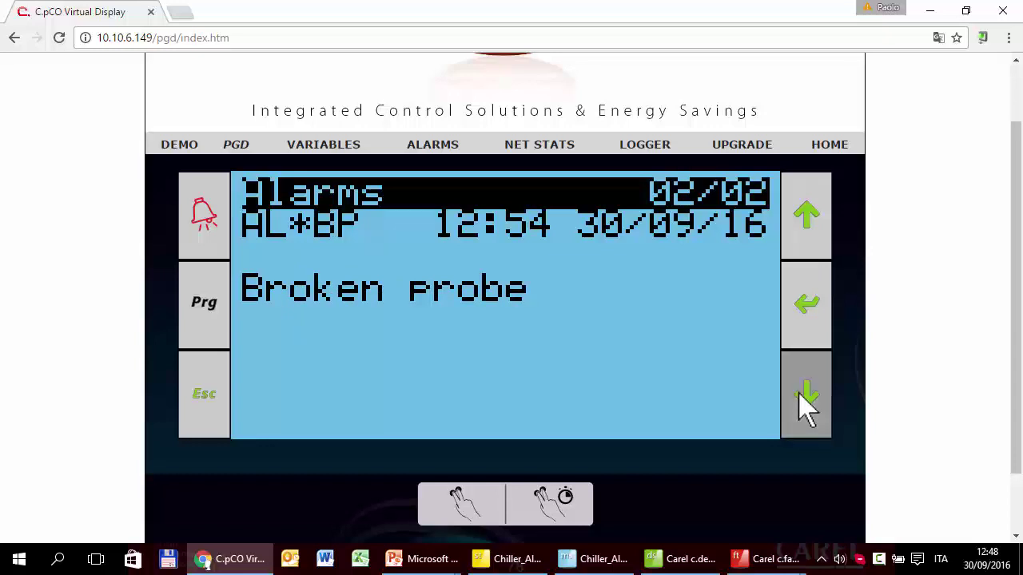
pyautogui.click(799, 393)
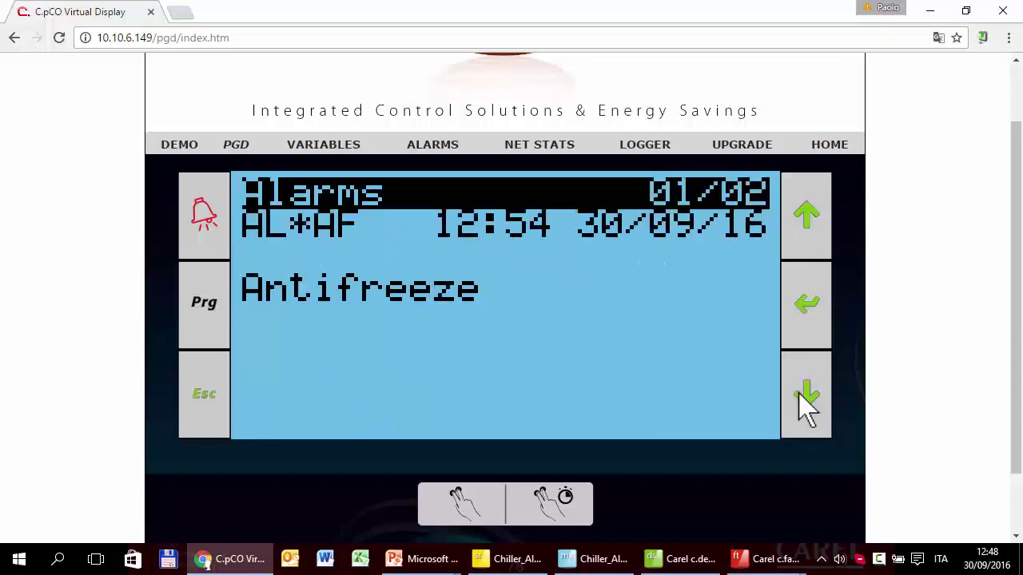
pyautogui.click(806, 404)
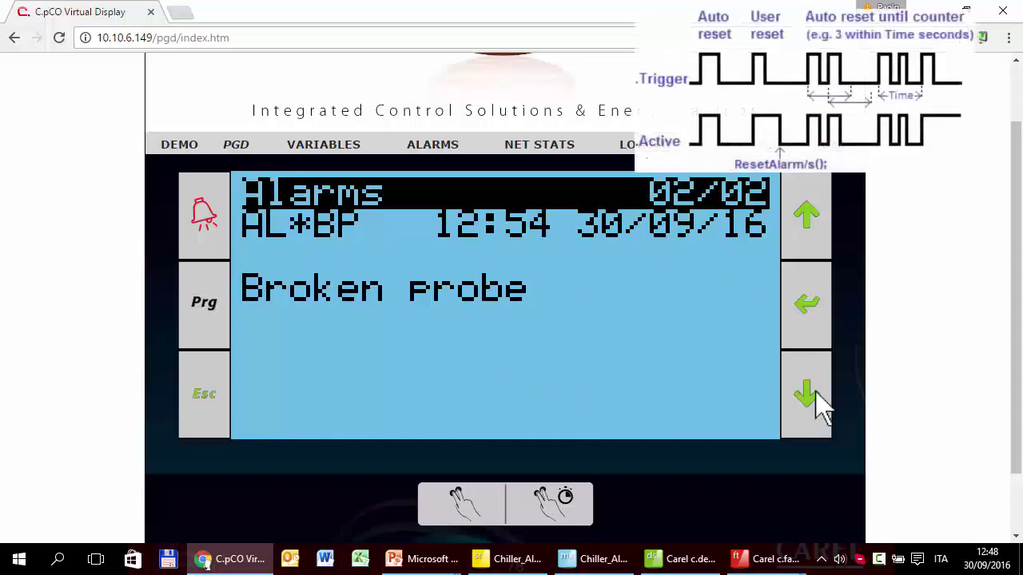
# Step: Cycle through the alarm entries to check whether the Broken probe alarm clears automatically, and return to the main screen
pyautogui.click(814, 393)
pyautogui.click(813, 393)
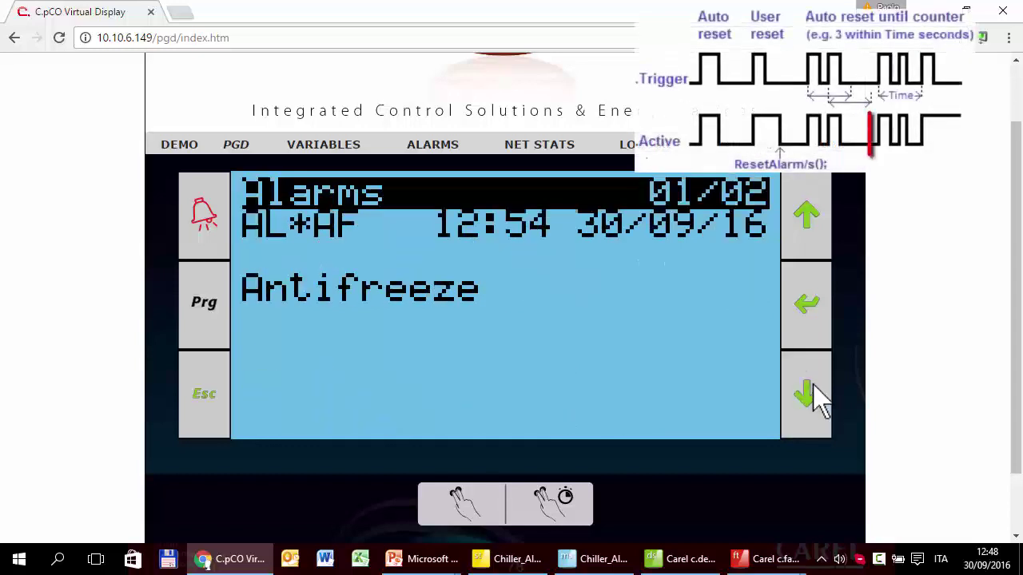
pyautogui.click(813, 393)
pyautogui.click(813, 394)
pyautogui.click(814, 393)
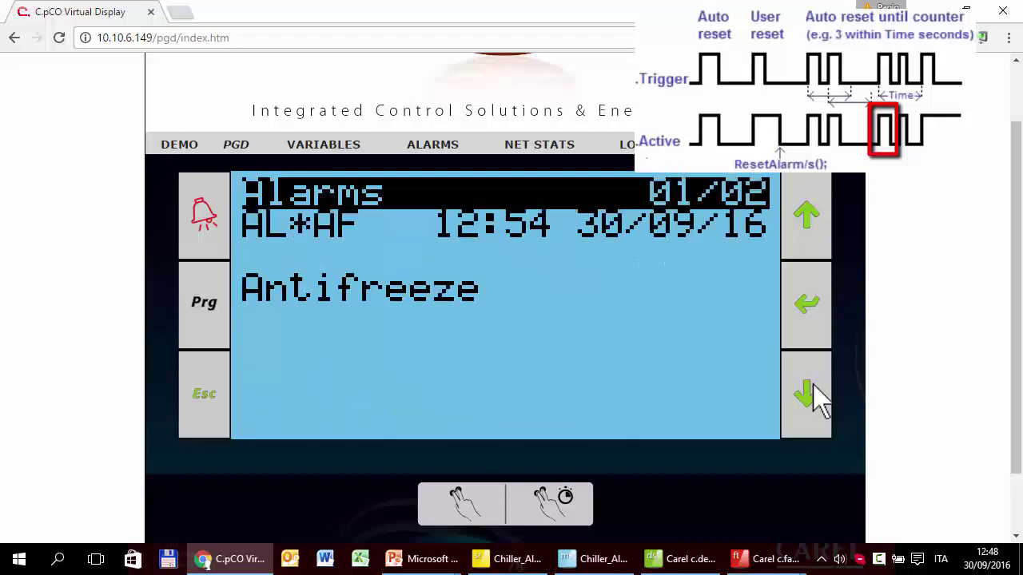
pyautogui.click(814, 394)
pyautogui.click(814, 393)
pyautogui.click(813, 385)
pyautogui.click(814, 385)
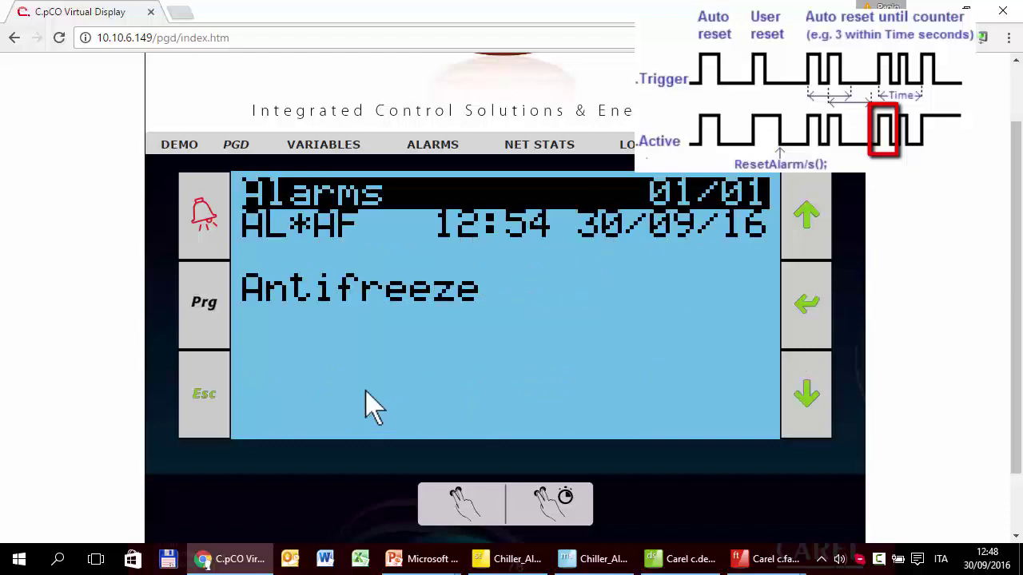
pyautogui.click(209, 397)
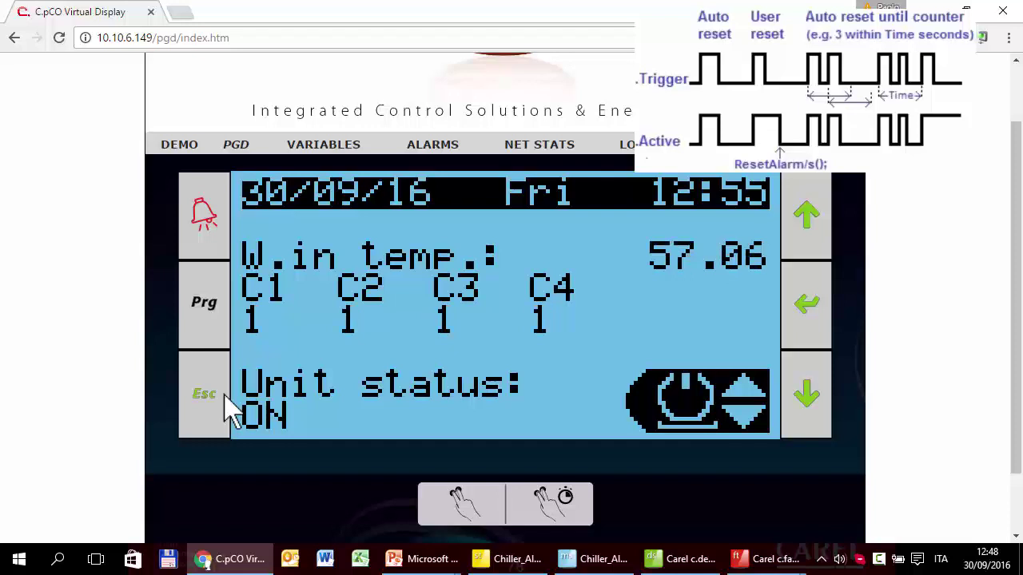
# Step: Reopen the alarm page and cycle repeatedly through its entries to monitor the Broken probe alarm as it is triggered again
pyautogui.click(204, 215)
pyautogui.click(824, 397)
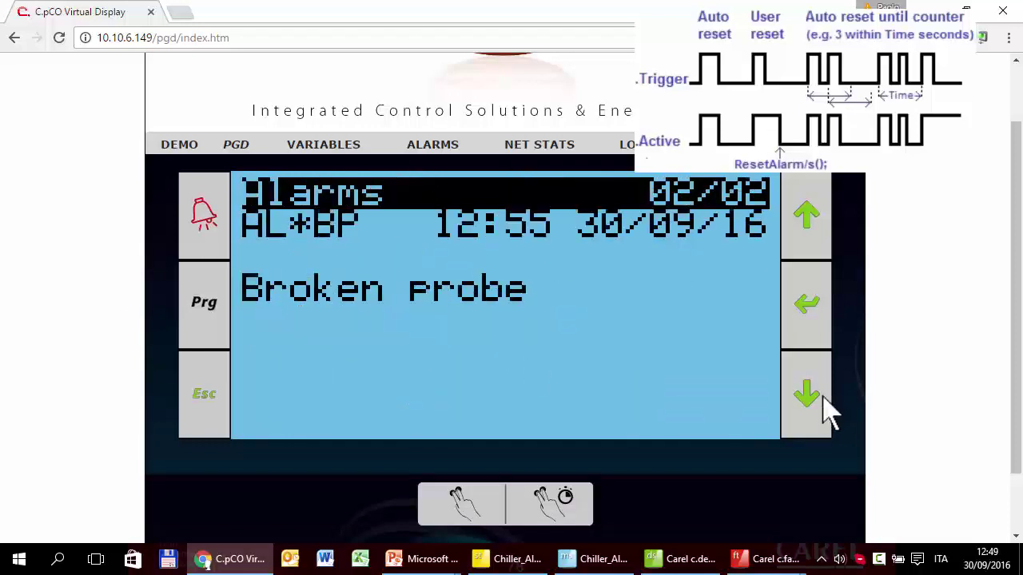
pyautogui.click(823, 398)
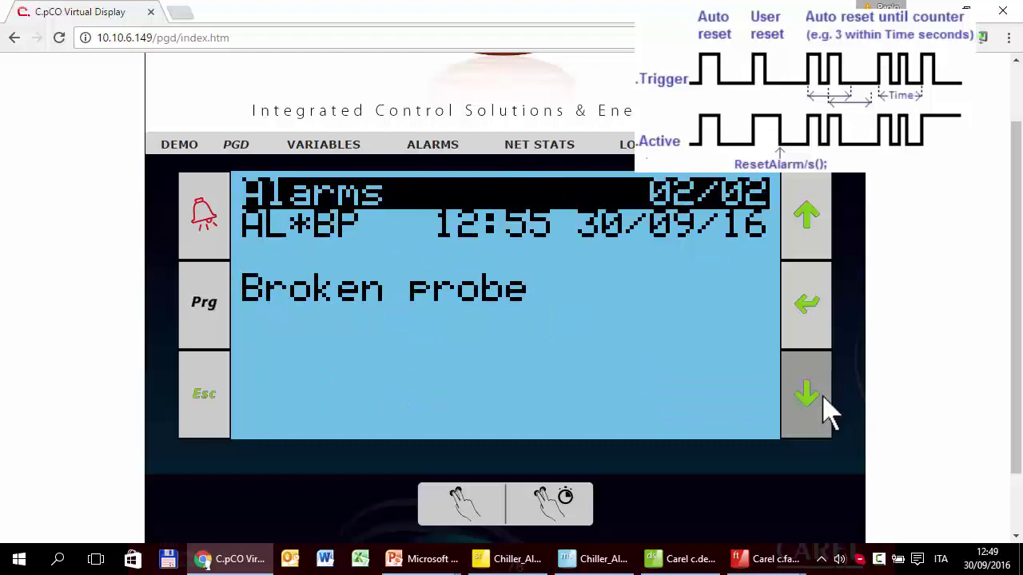
pyautogui.click(823, 398)
pyautogui.click(823, 398)
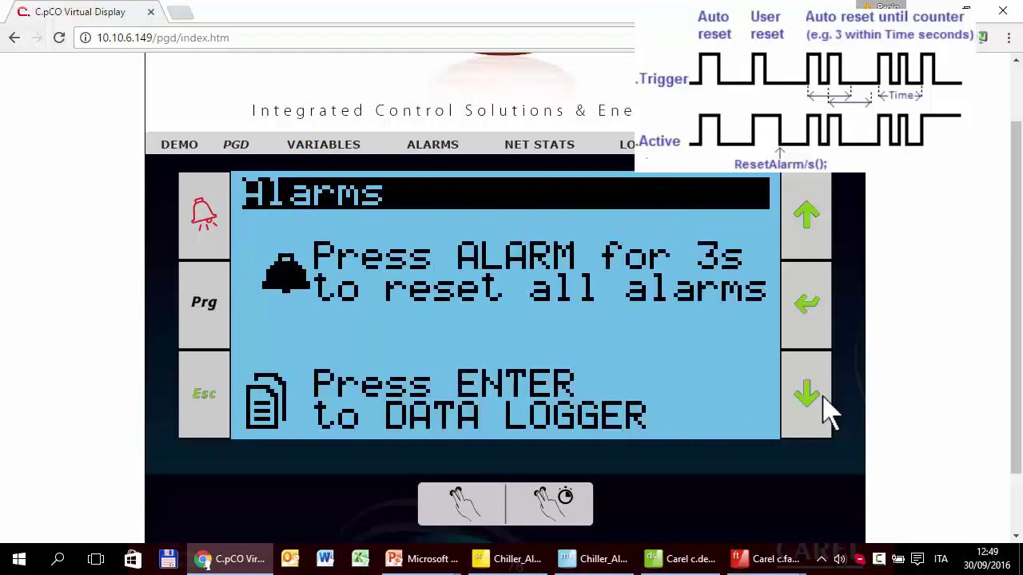
pyautogui.click(824, 398)
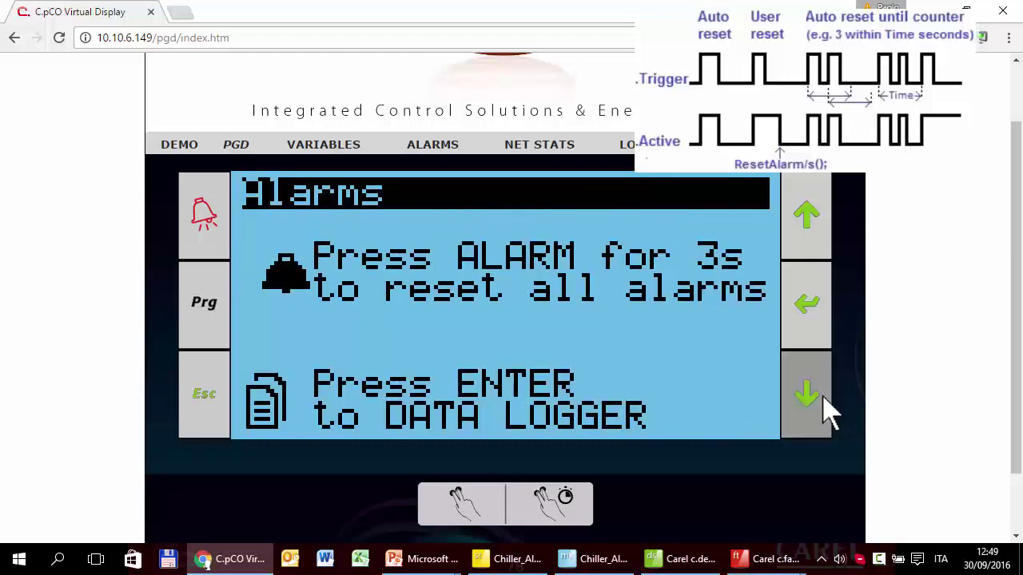
pyautogui.click(823, 398)
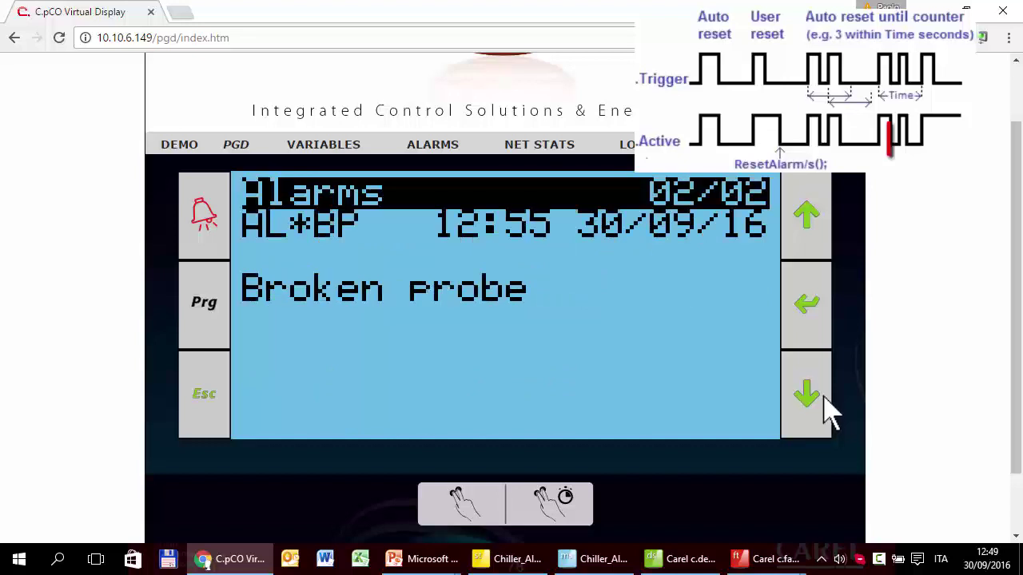
pyautogui.click(823, 397)
pyautogui.click(825, 400)
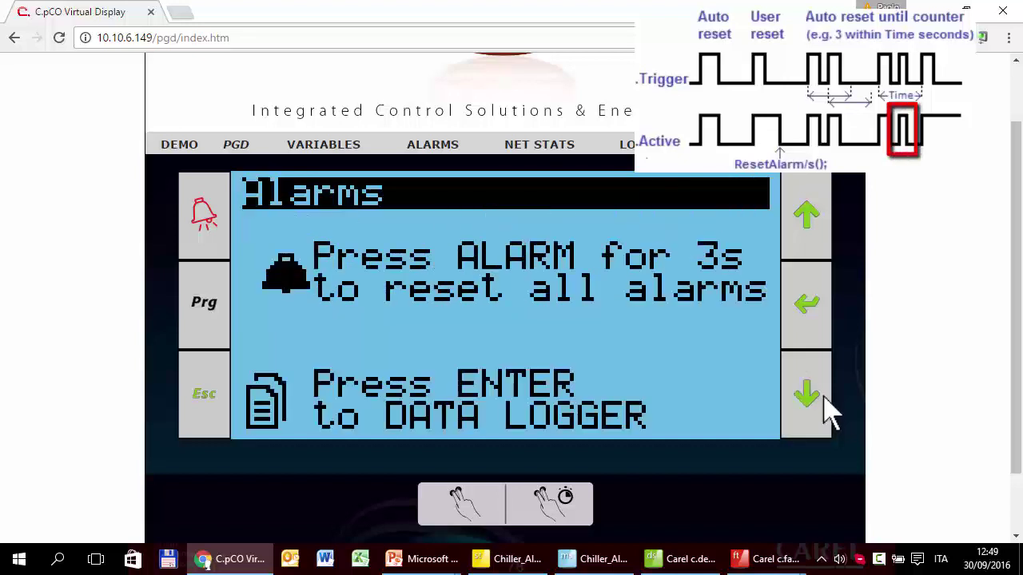
pyautogui.click(824, 397)
pyautogui.click(824, 397)
pyautogui.click(824, 397)
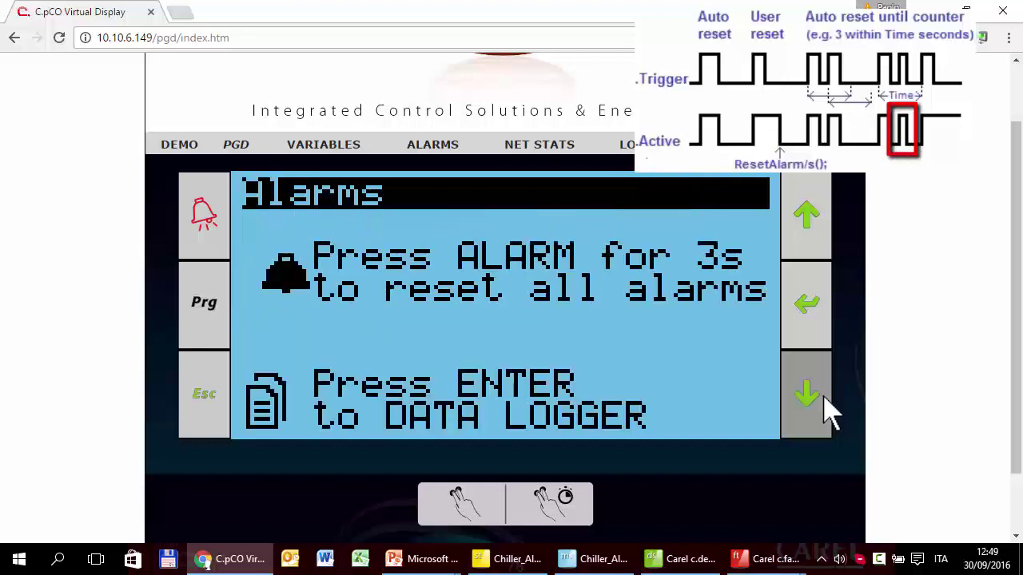
pyautogui.click(824, 397)
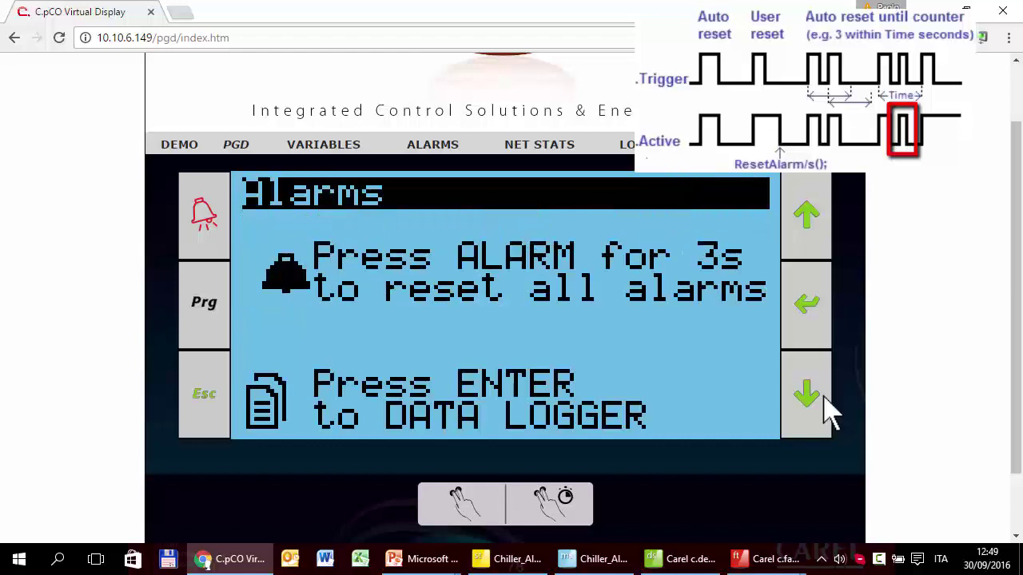
pyautogui.click(824, 397)
pyautogui.click(824, 397)
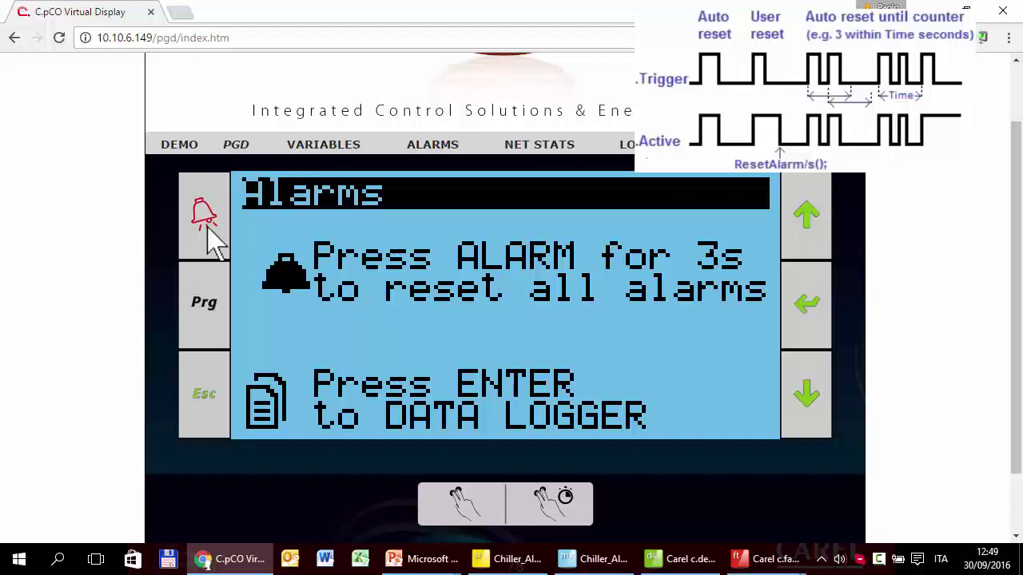
# Step: Page through the alarm entries again to check whether the Broken probe alarm remains active after repeated triggers
pyautogui.click(799, 396)
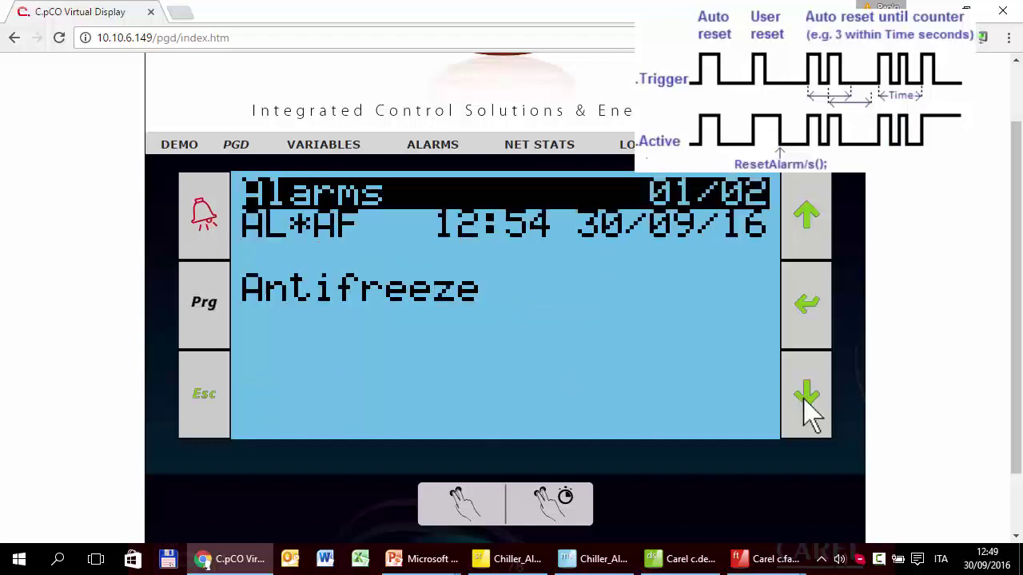
pyautogui.click(802, 397)
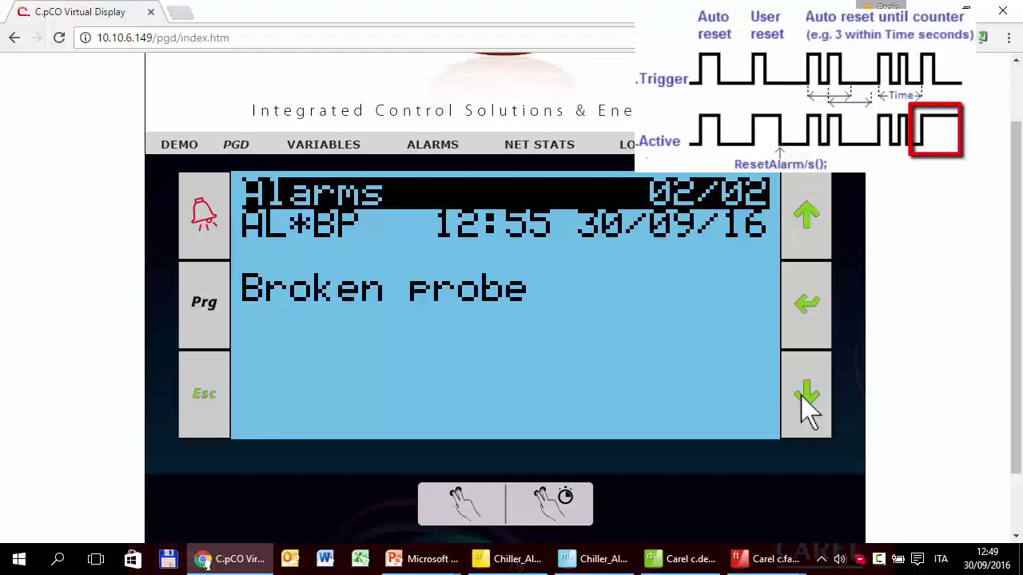
pyautogui.click(805, 400)
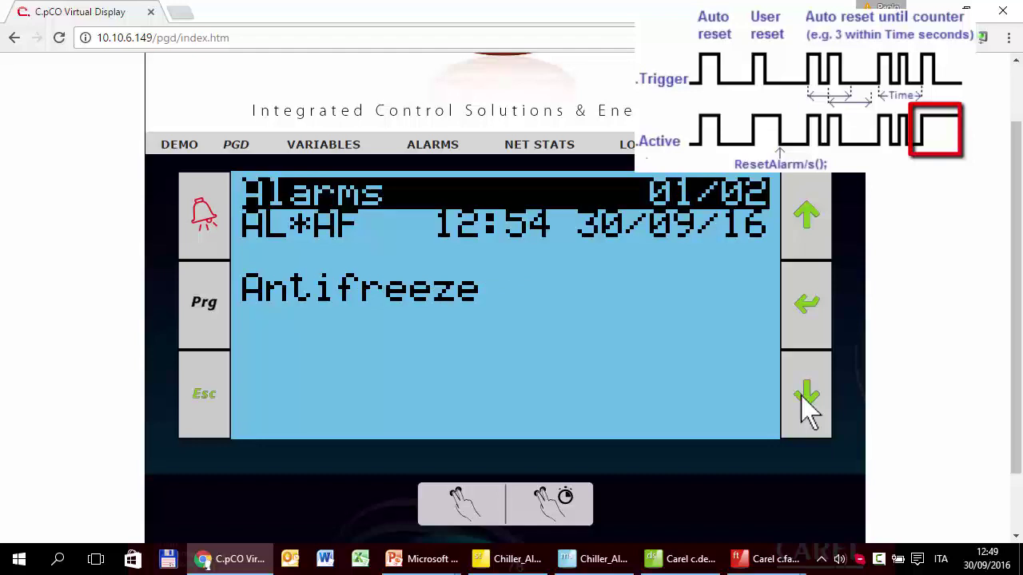
pyautogui.click(804, 399)
pyautogui.click(805, 399)
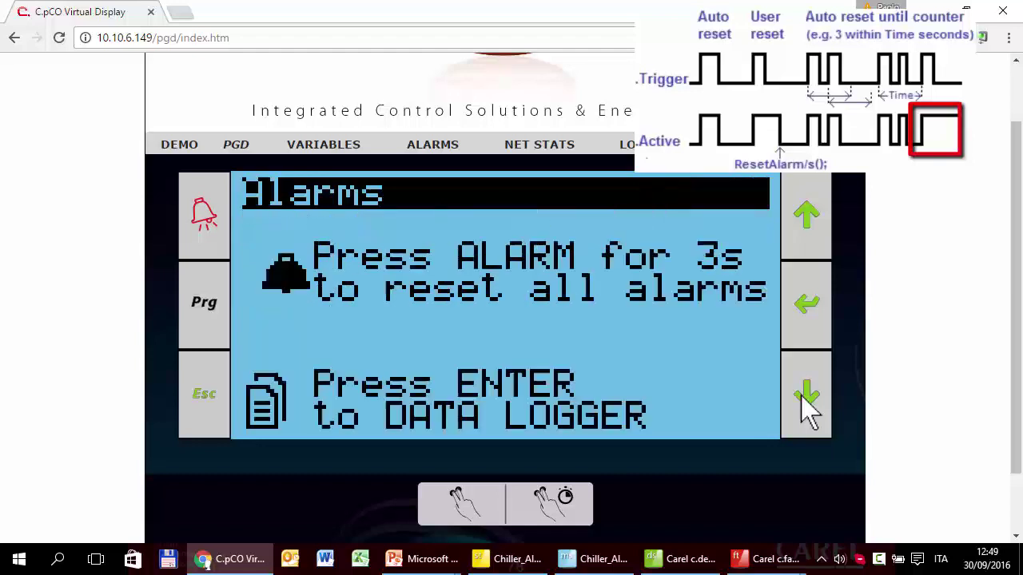
# Step: Cycle through the Antifreeze and Broken probe alarm entries once more to check whether both remain active
pyautogui.click(805, 400)
pyautogui.click(805, 399)
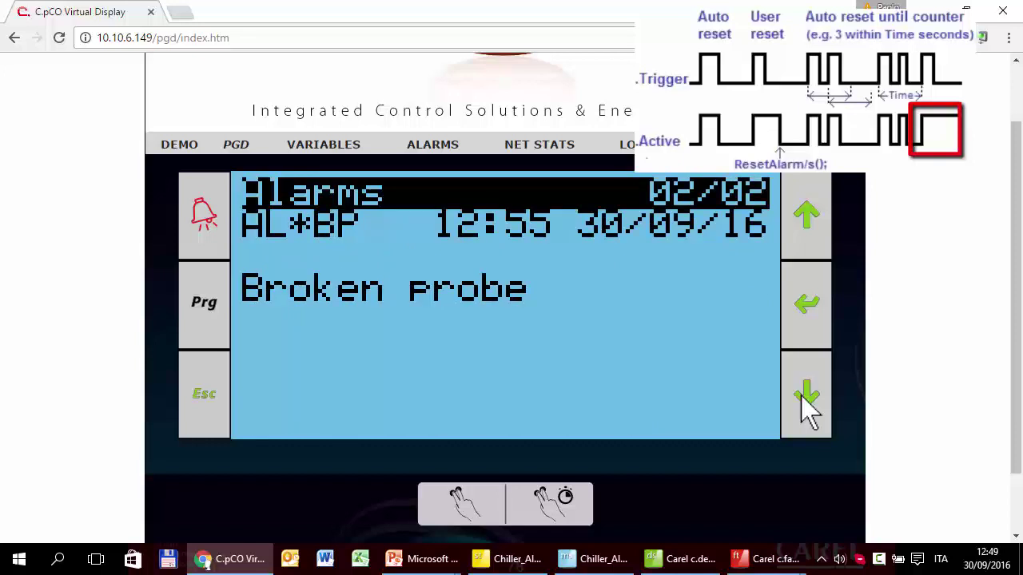
pyautogui.click(807, 403)
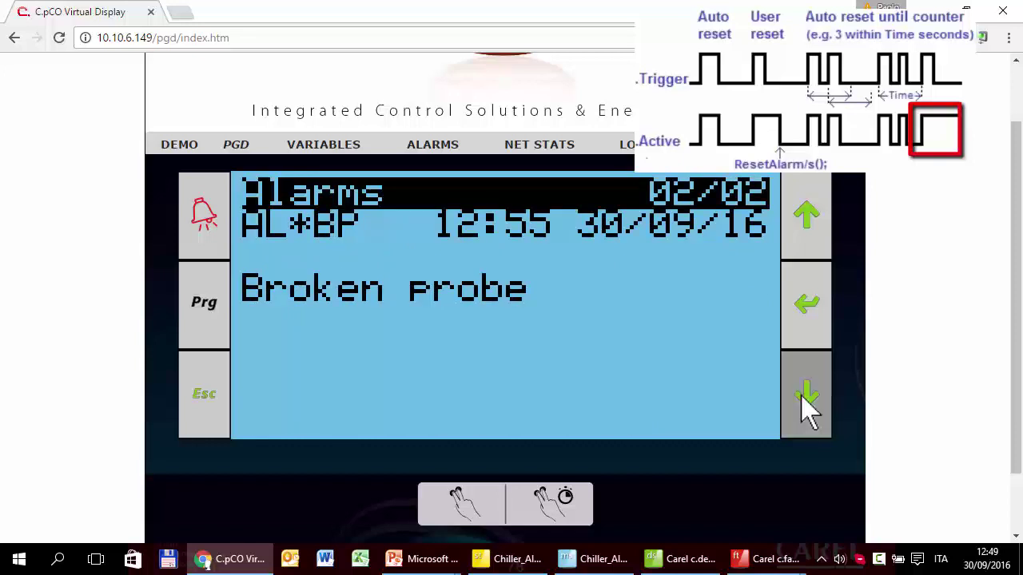
pyautogui.click(807, 404)
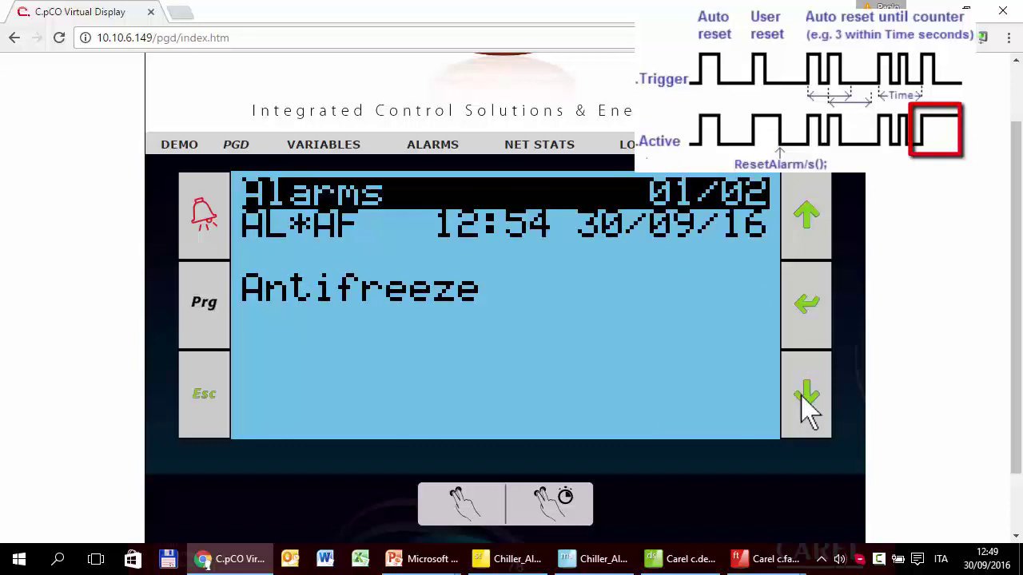
pyautogui.click(808, 404)
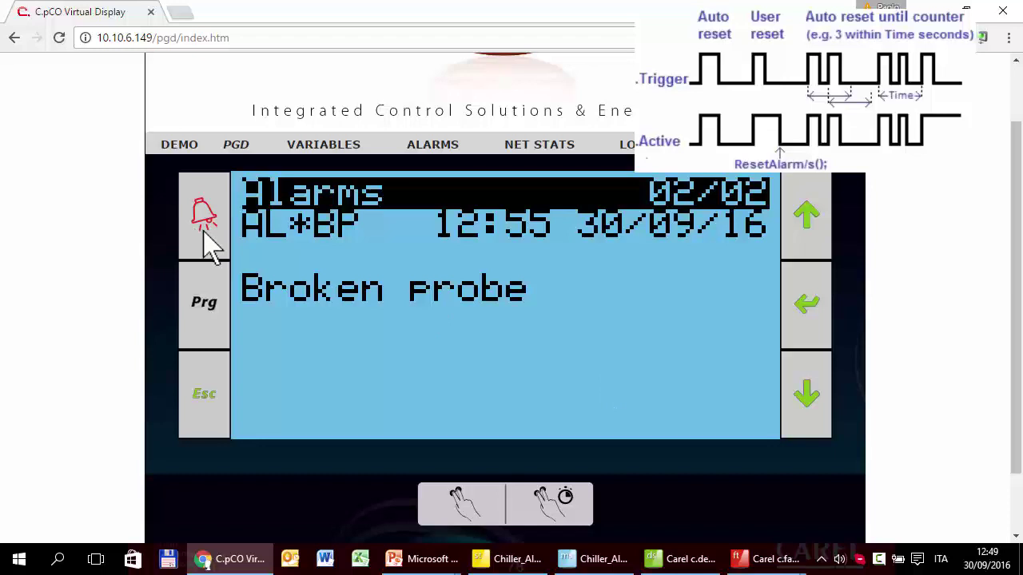
# Step: Reset all active alarms from the reset page that follows the Broken probe entry, and leave the alarm display
pyautogui.click(790, 387)
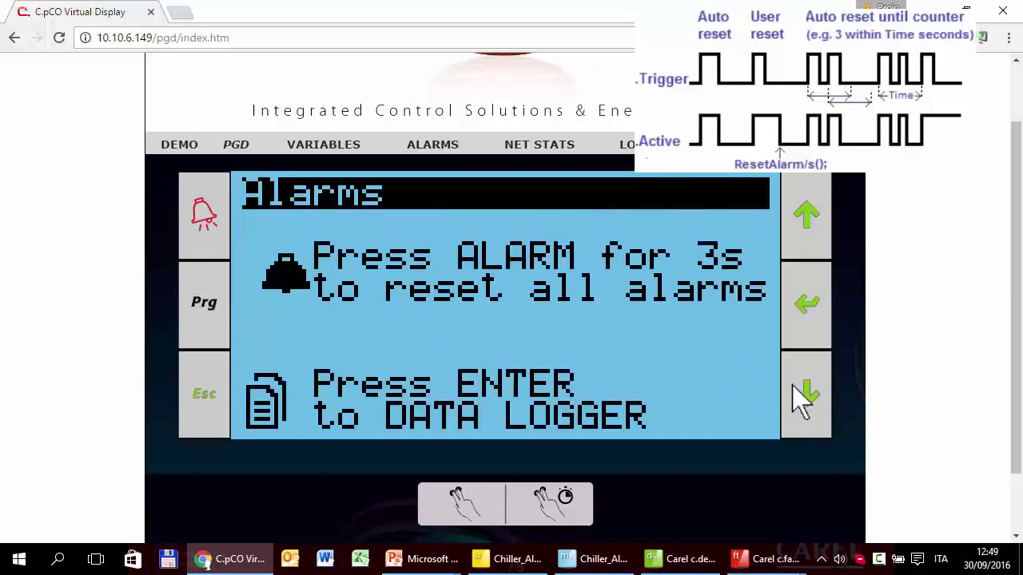
pyautogui.click(817, 247)
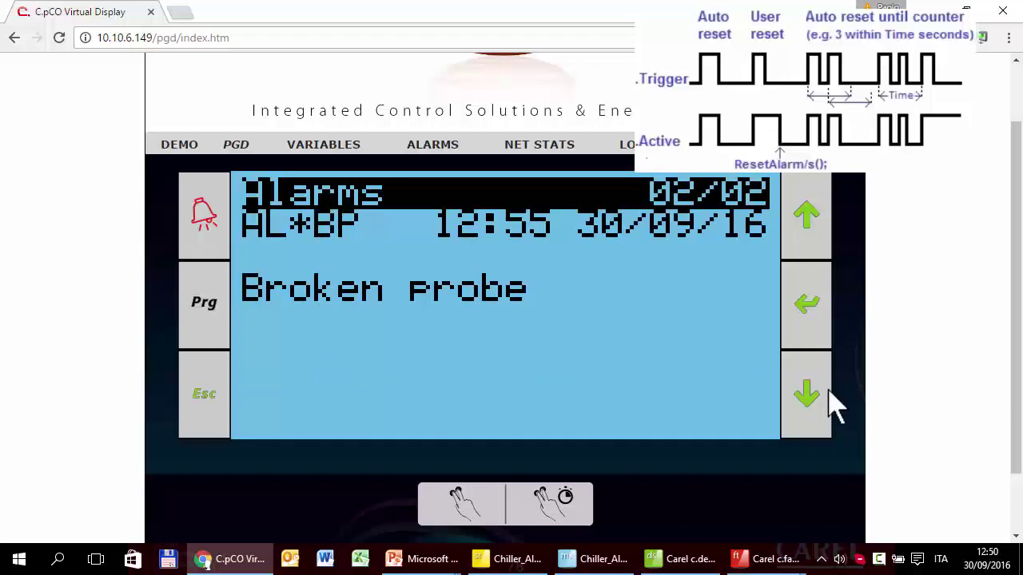
pyautogui.click(821, 418)
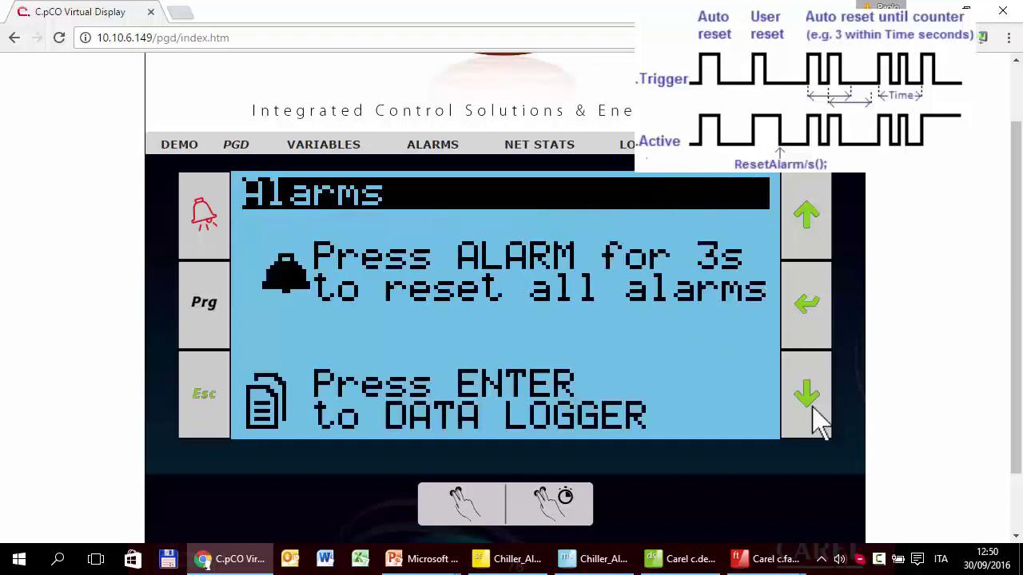
pyautogui.click(223, 230)
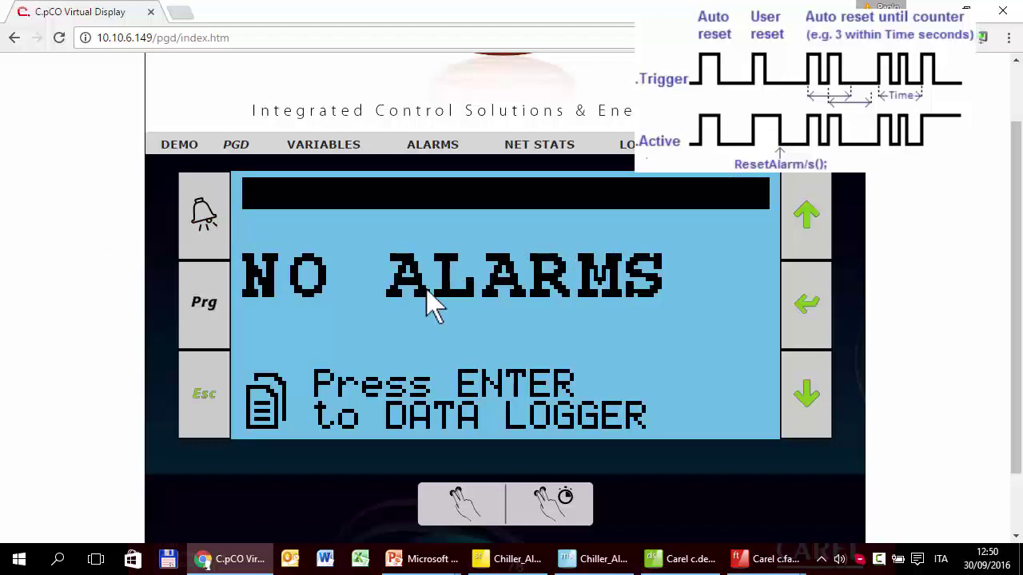
pyautogui.click(212, 409)
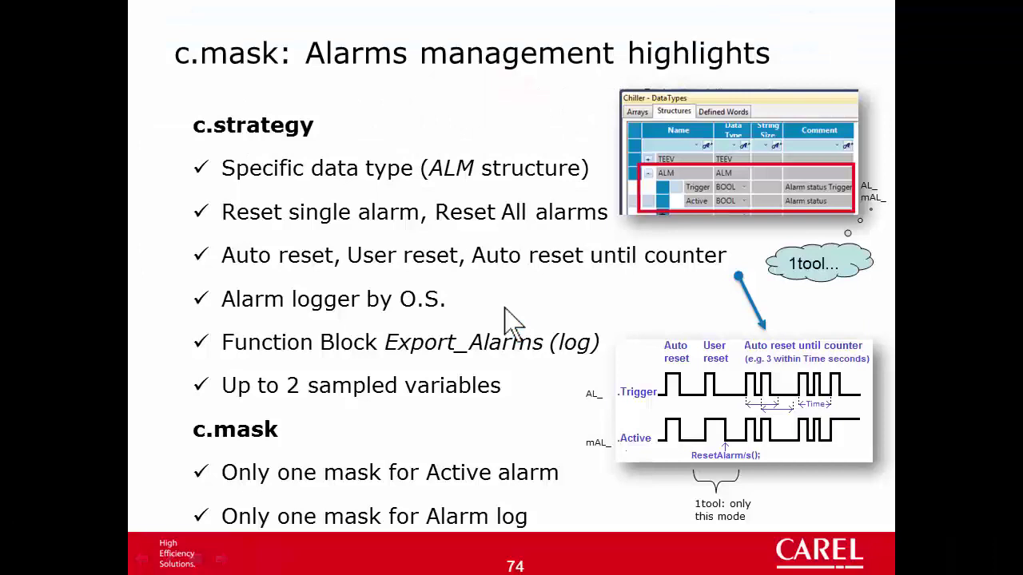
pyautogui.click(511, 320)
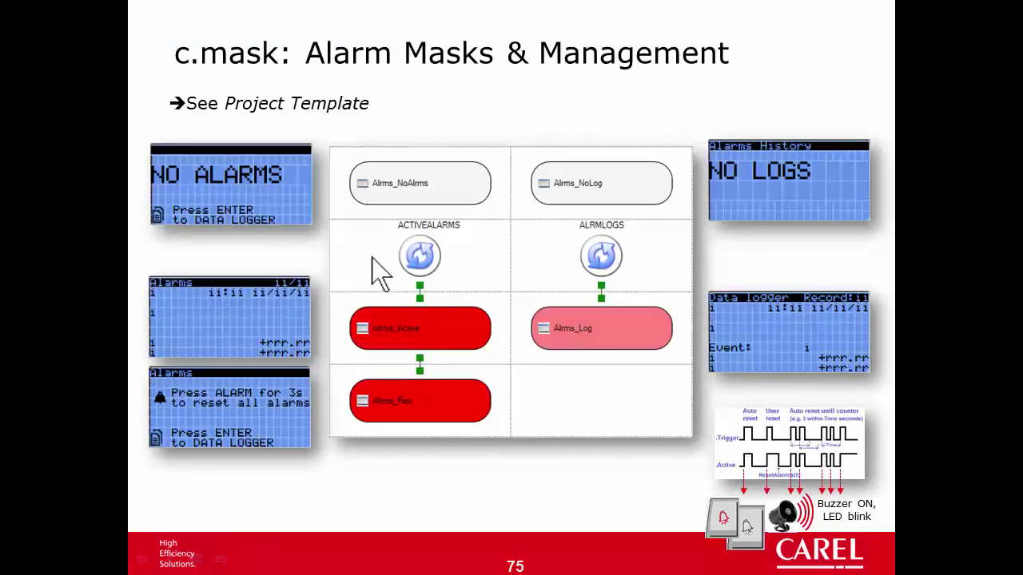